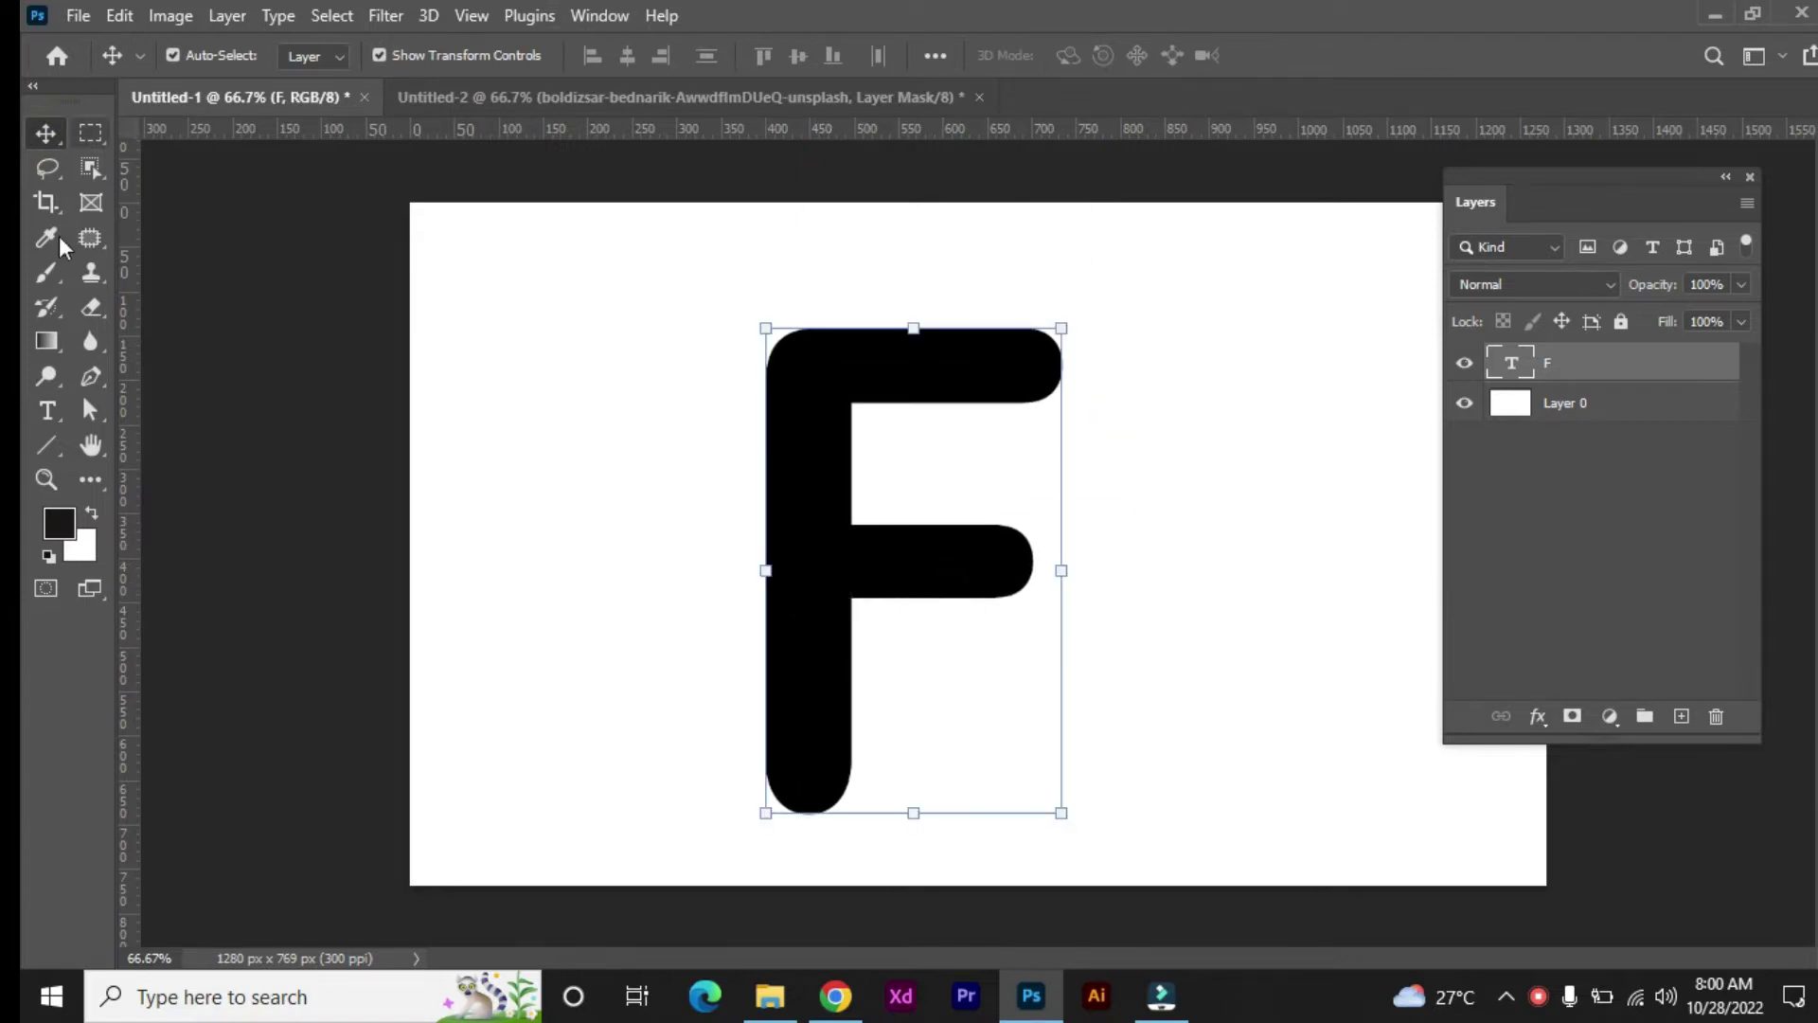
# Step: Check the font settings of the letter F and convert its text layer to a Smart Object
pyautogui.press('t')
pyautogui.doubleClick(771, 507)
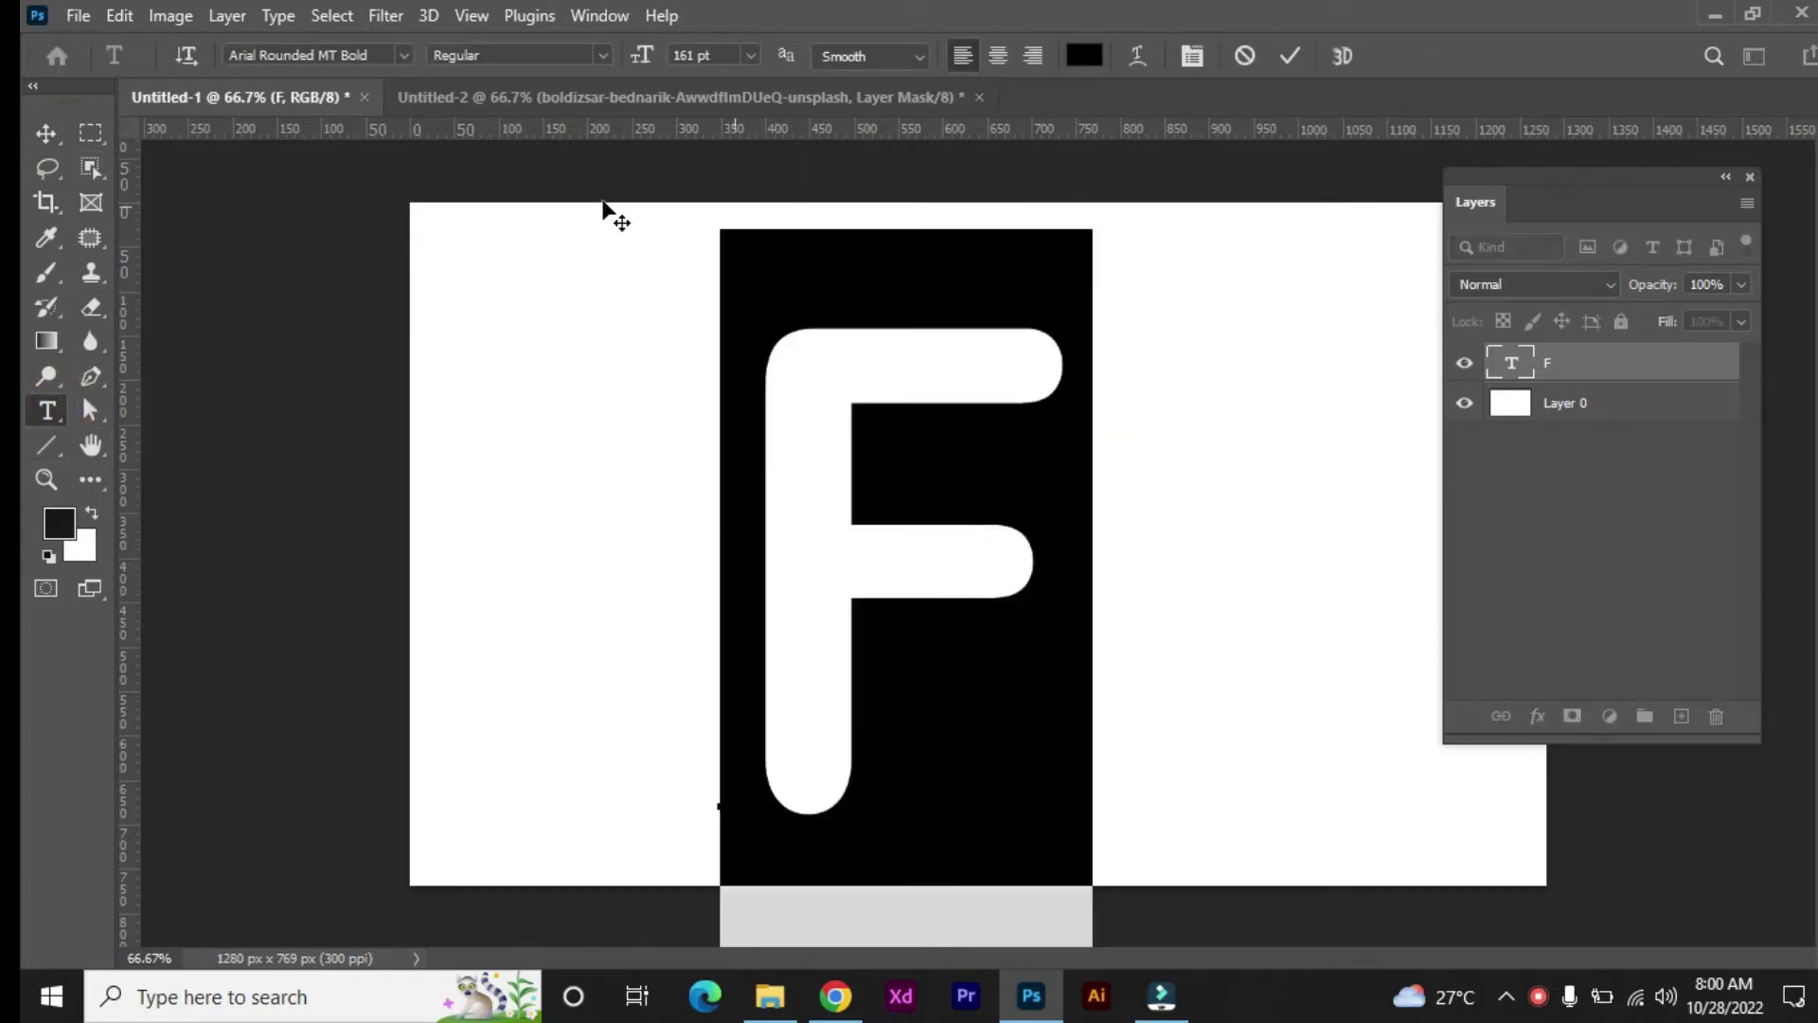
pyautogui.click(602, 57)
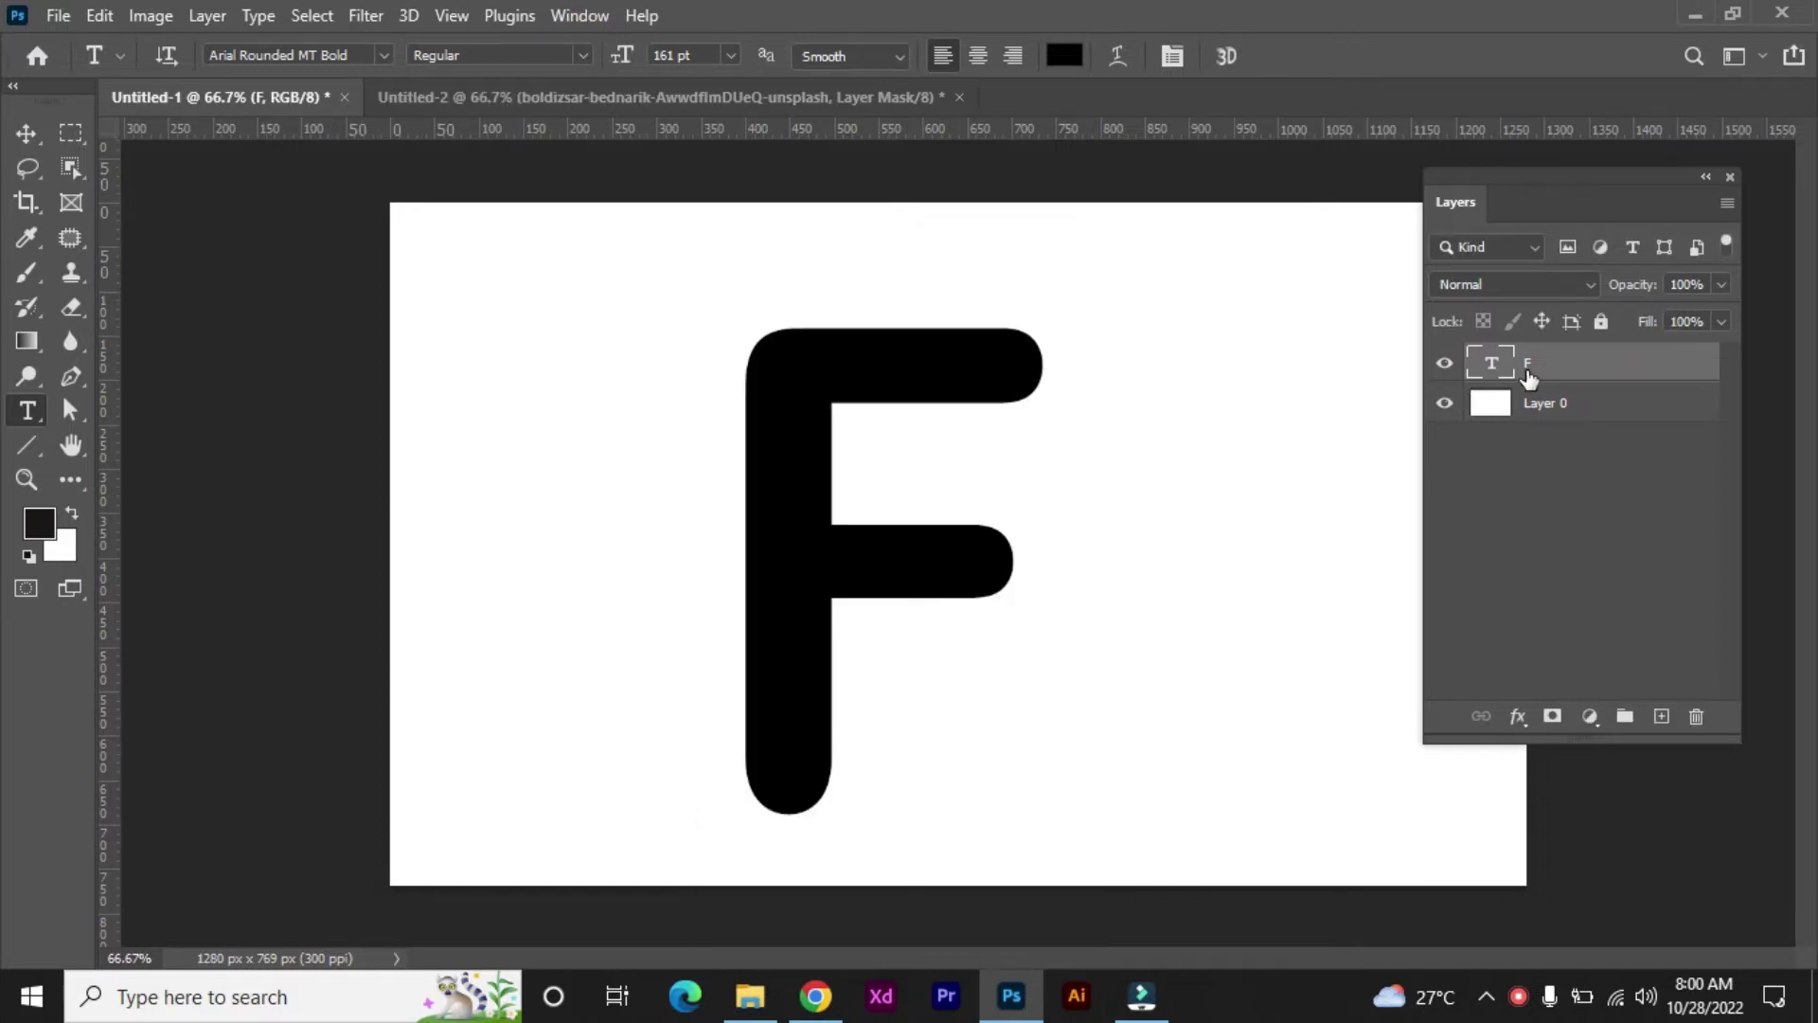
pyautogui.rightClick(1526, 375)
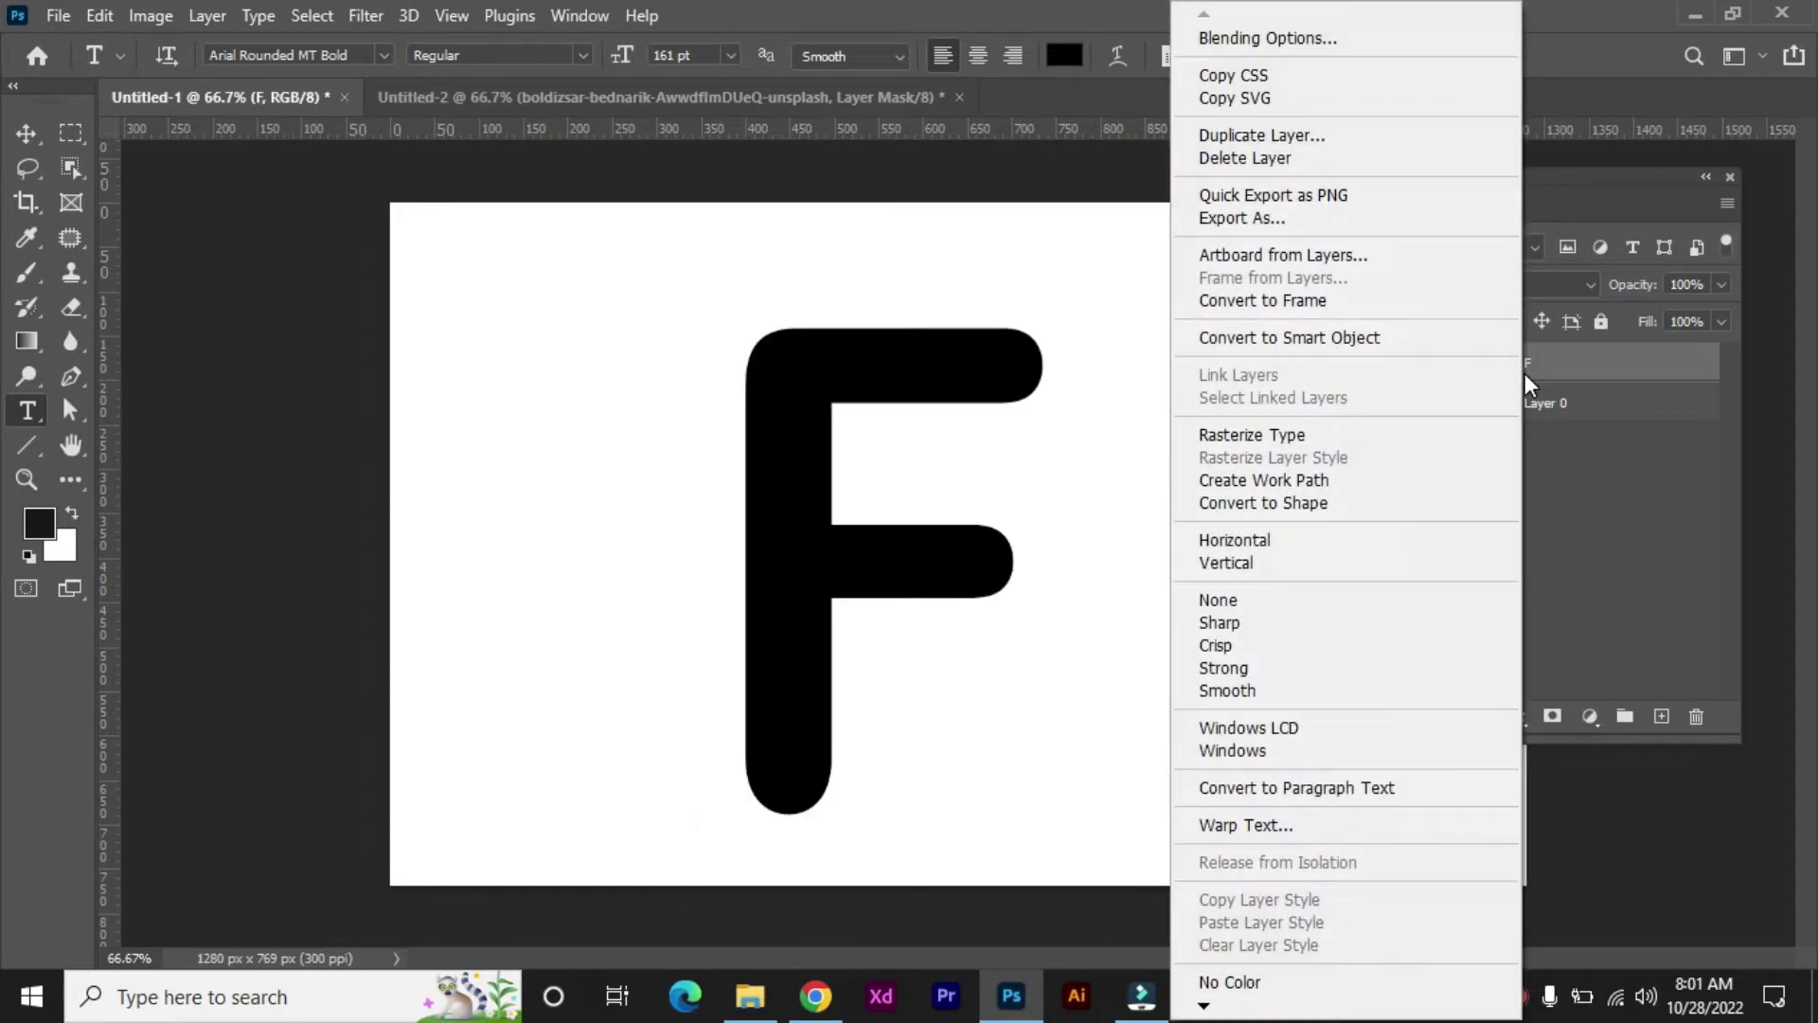
pyautogui.click(1384, 351)
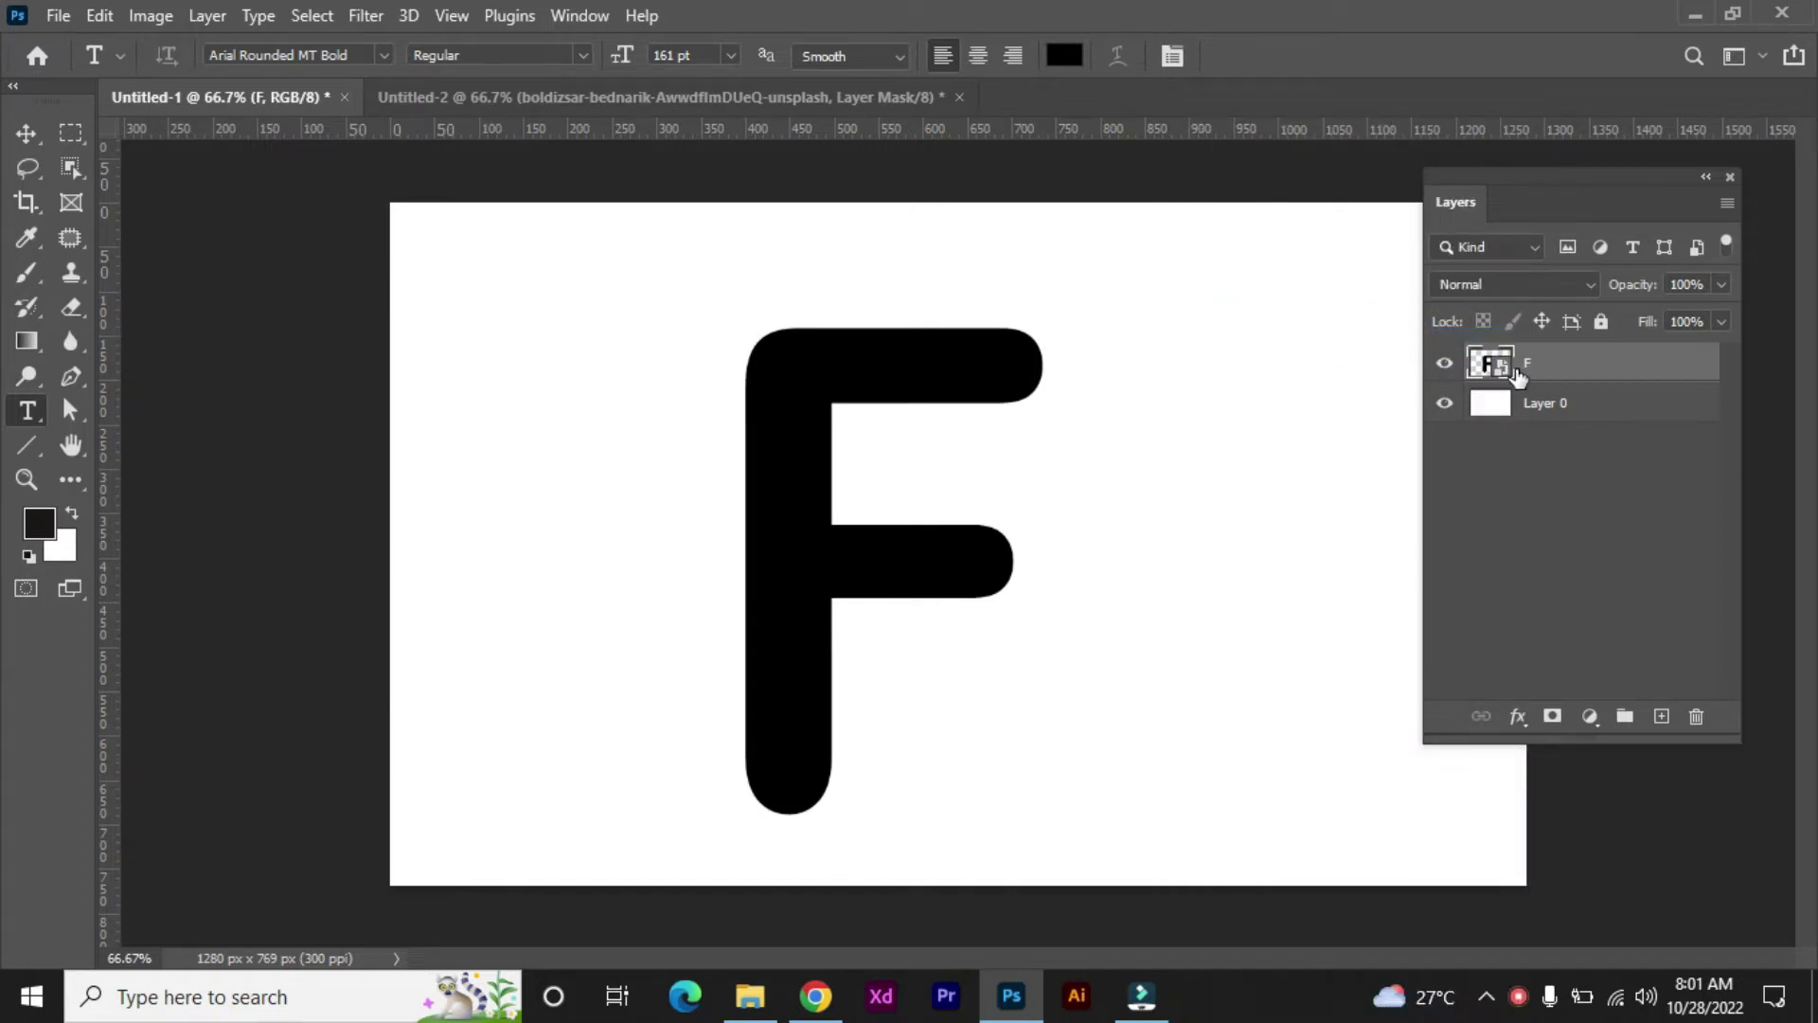
# Step: Place the grass photo into the document above the F layer at its default size
pyautogui.click(749, 995)
pyautogui.moveTo(883, 521); pyautogui.dragTo(994, 698)
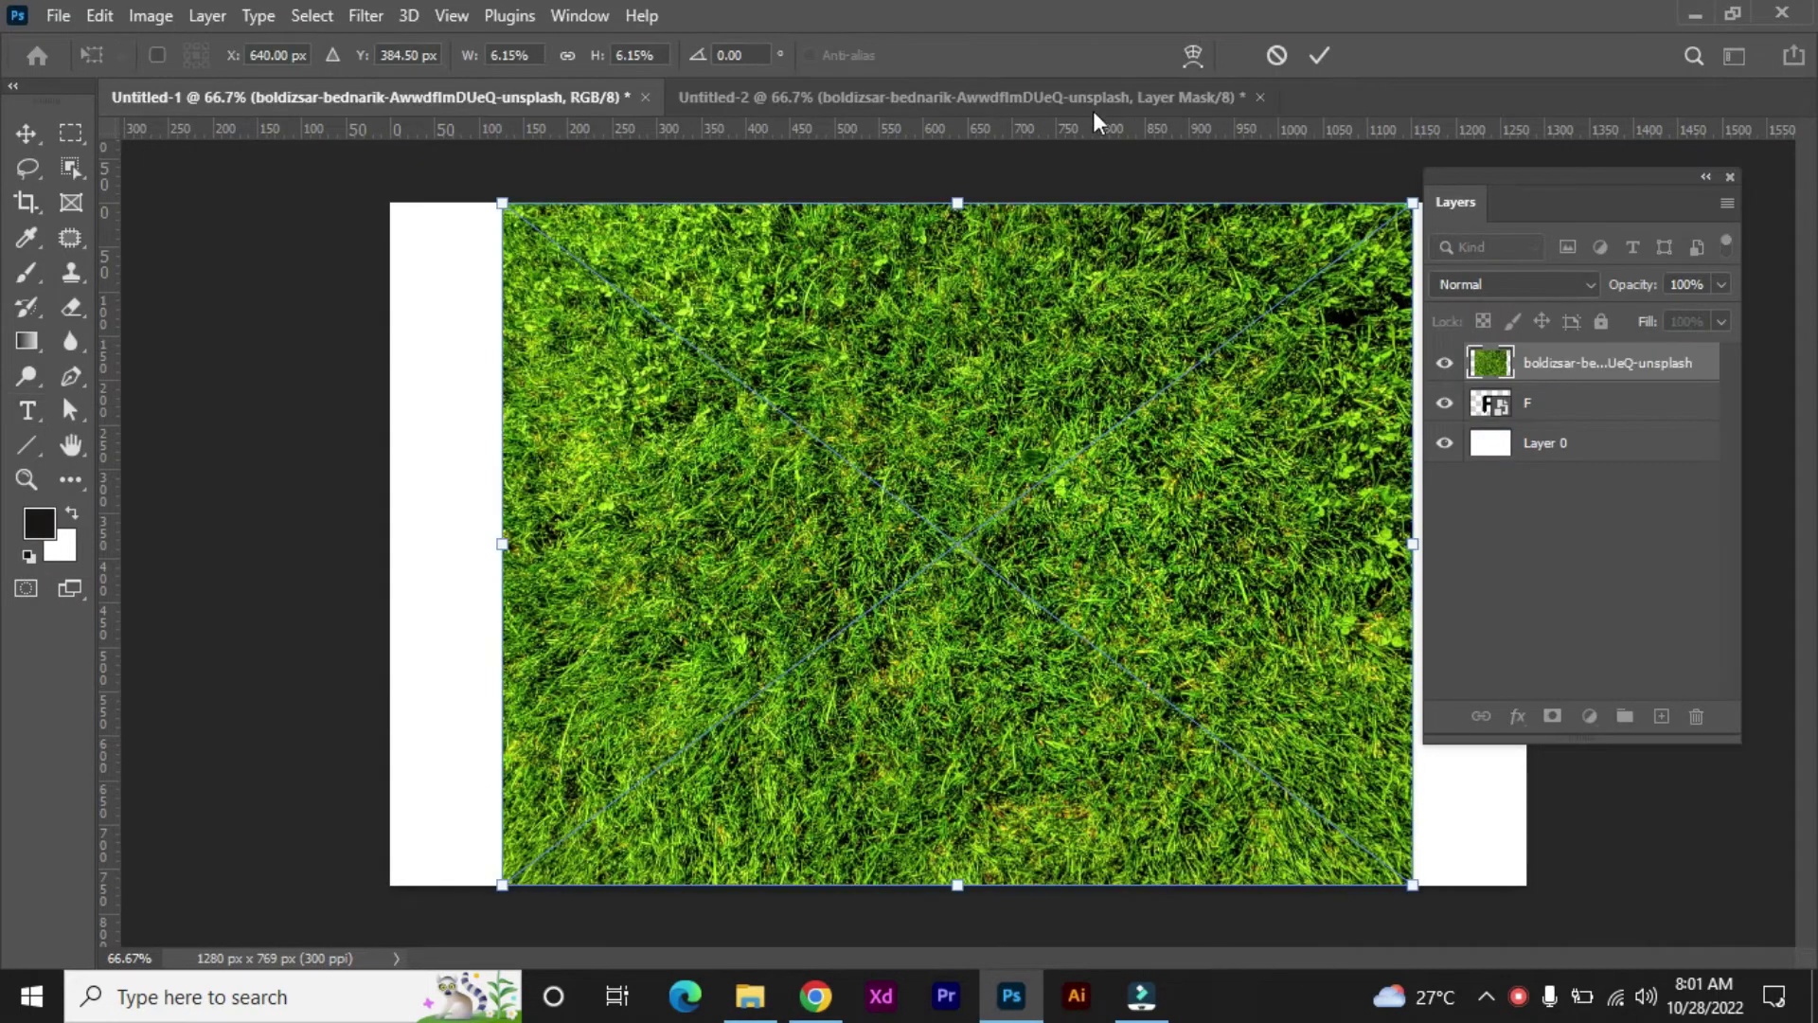
pyautogui.click(1315, 62)
pyautogui.press('t')
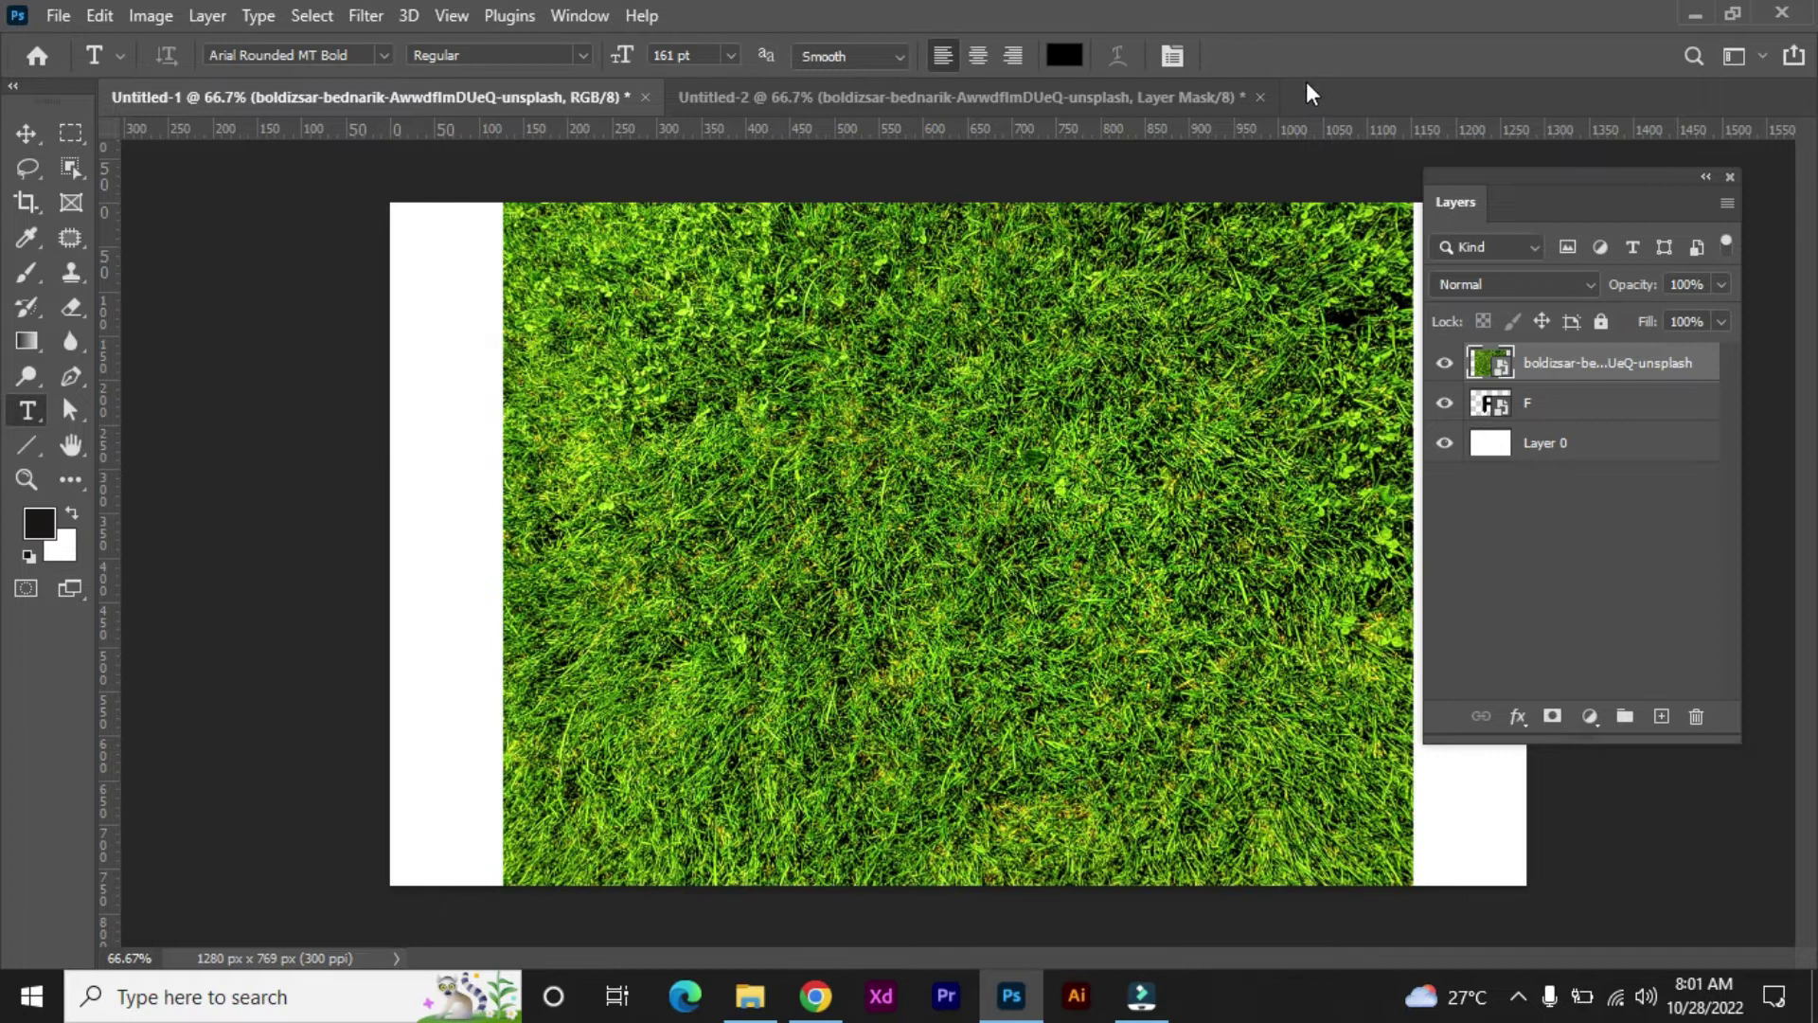
# Step: Load the F layer's outline as a selection and use it as a layer mask on the grass photo layer
pyautogui.moveTo(1497, 406); pyautogui.dragTo(1494, 406)
pyautogui.keyDown('ctrl'); pyautogui.click(1494, 405); pyautogui.keyUp('ctrl')
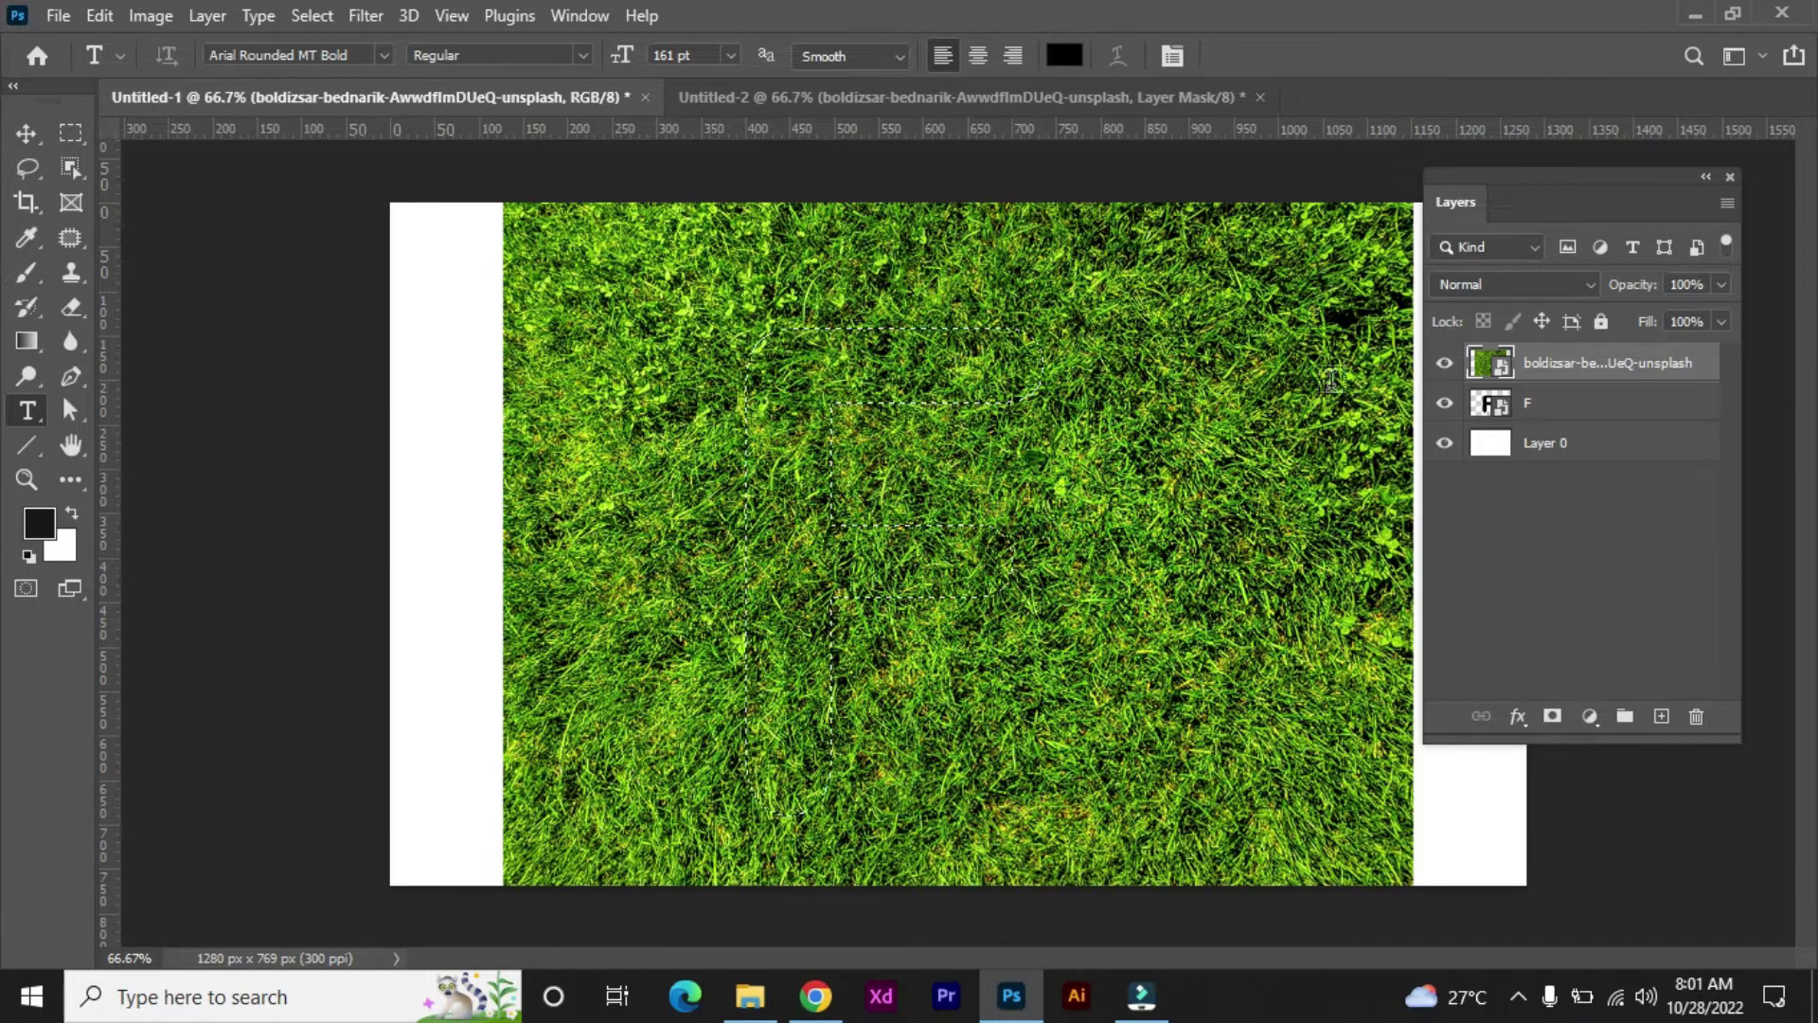
pyautogui.rightClick(1585, 364)
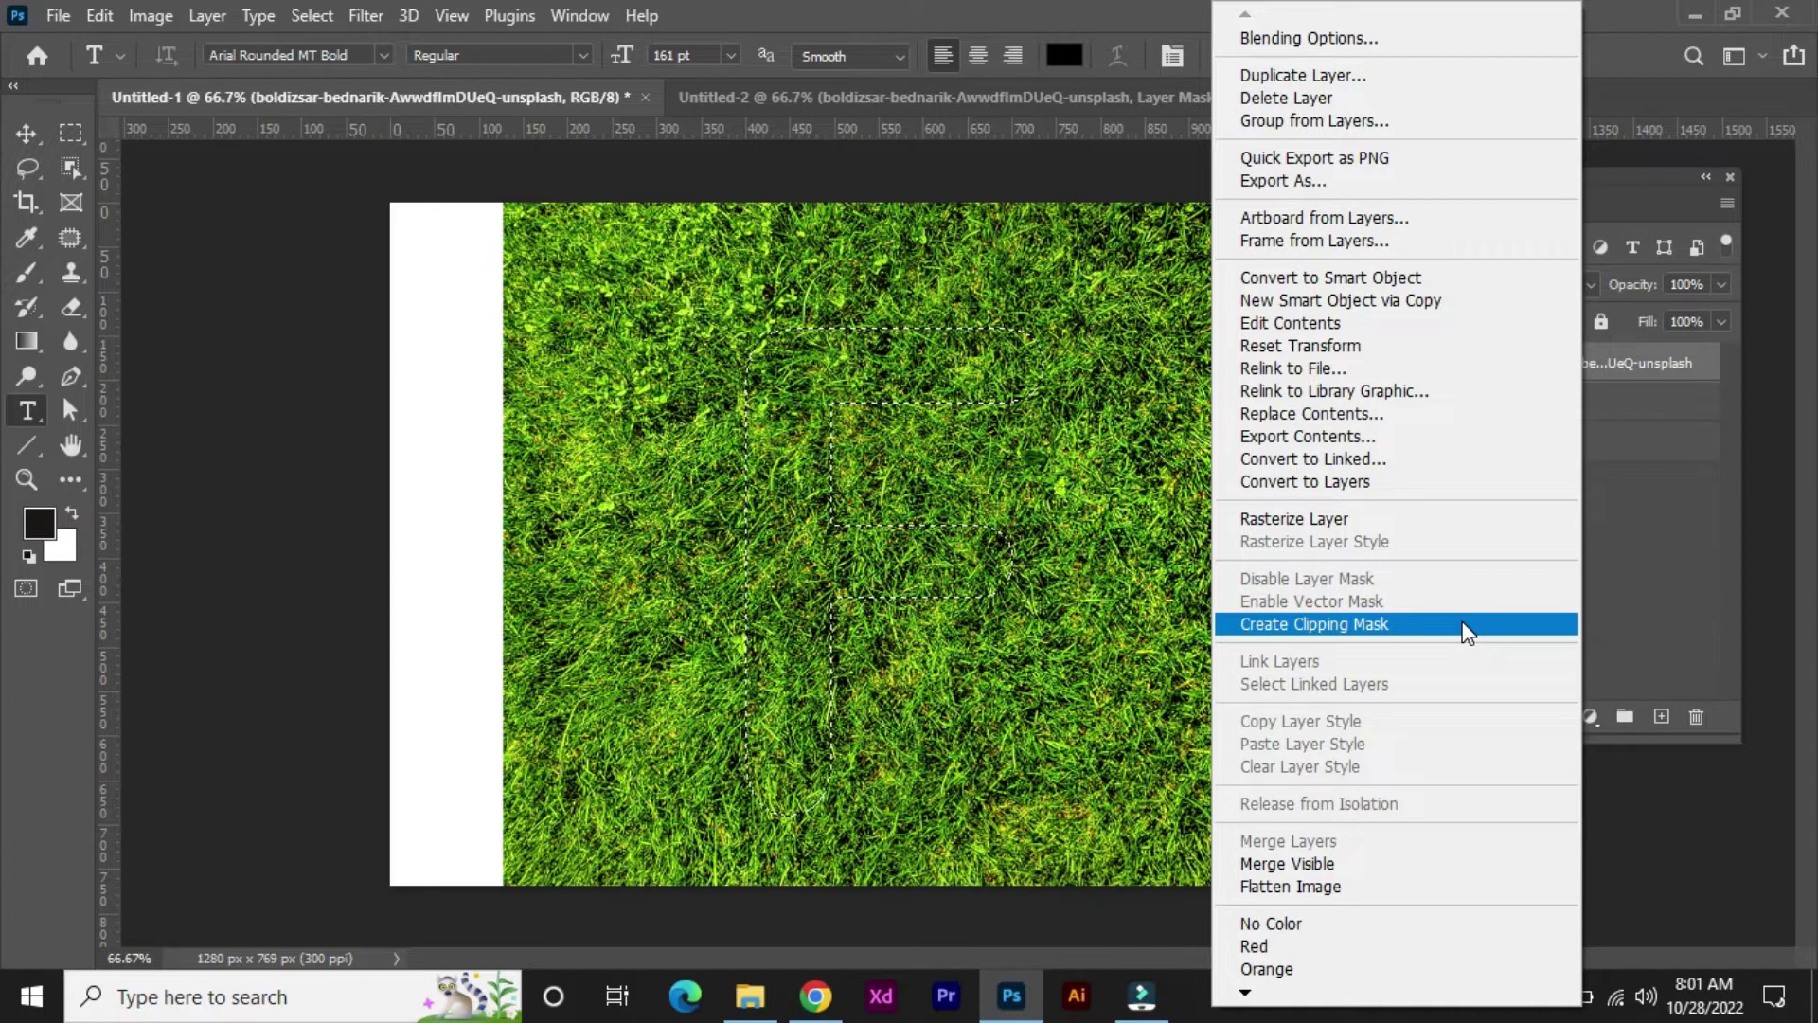
pyautogui.click(1692, 505)
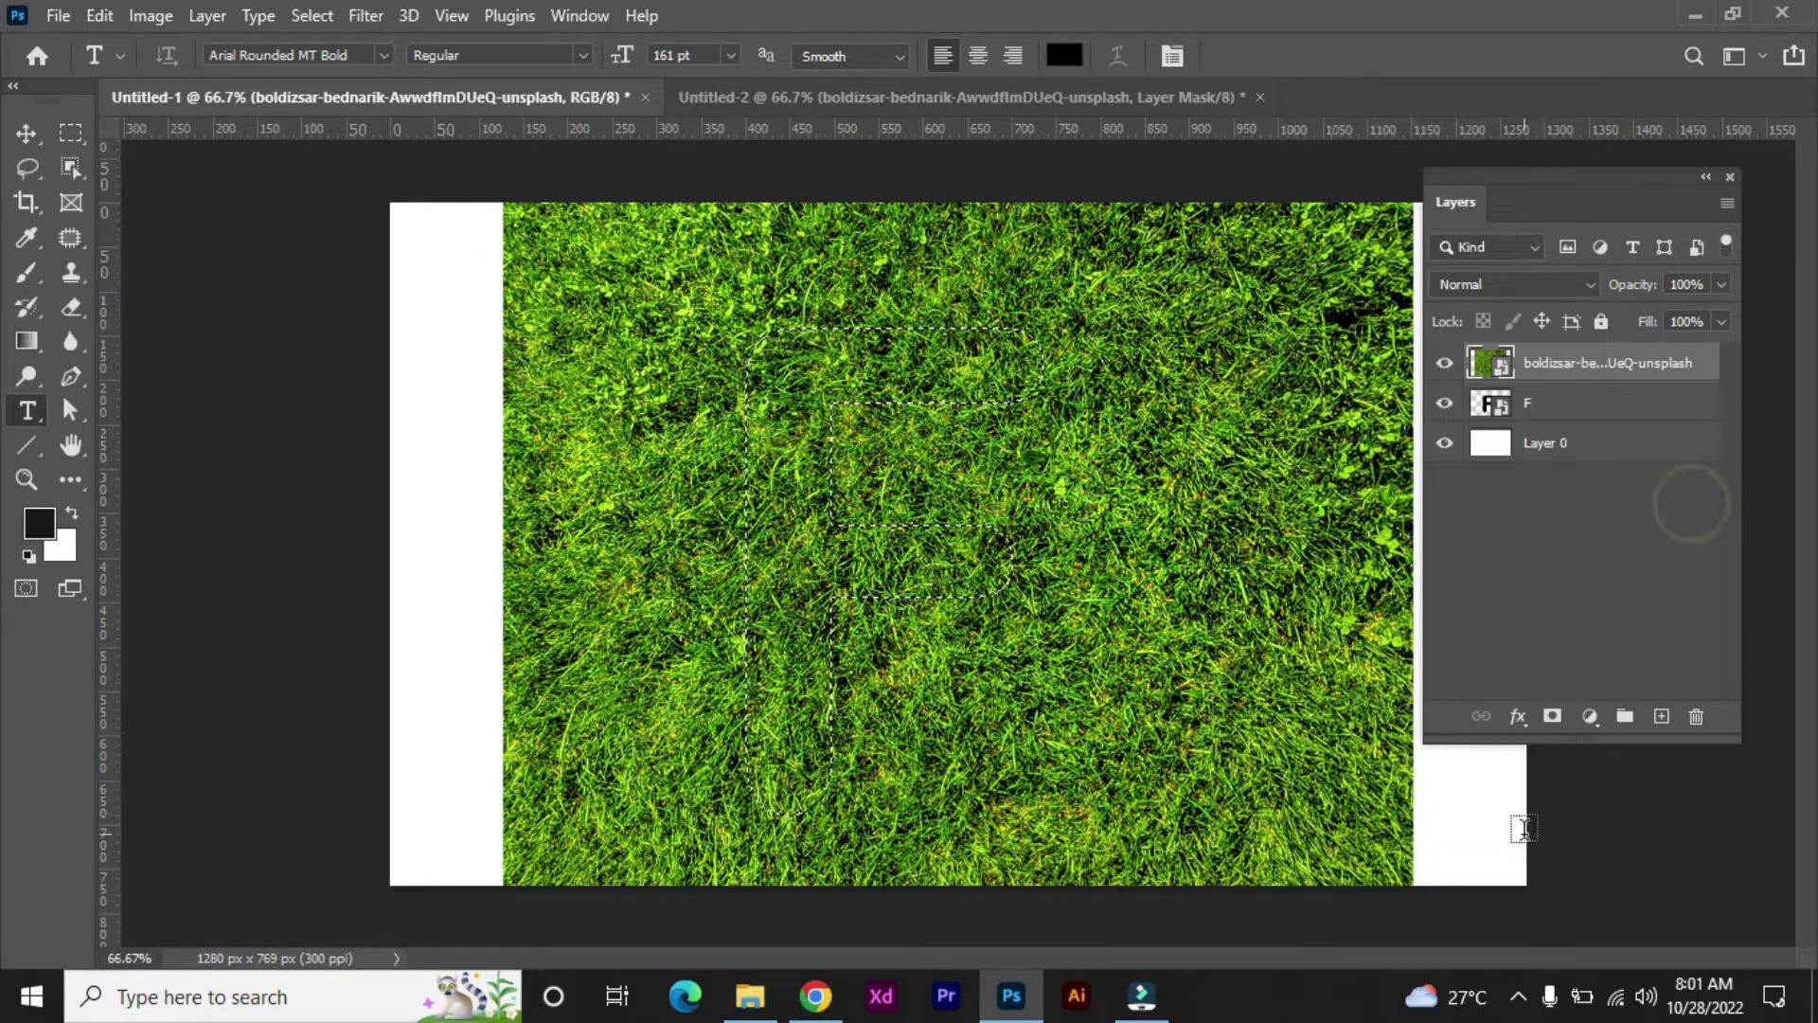
pyautogui.click(1554, 718)
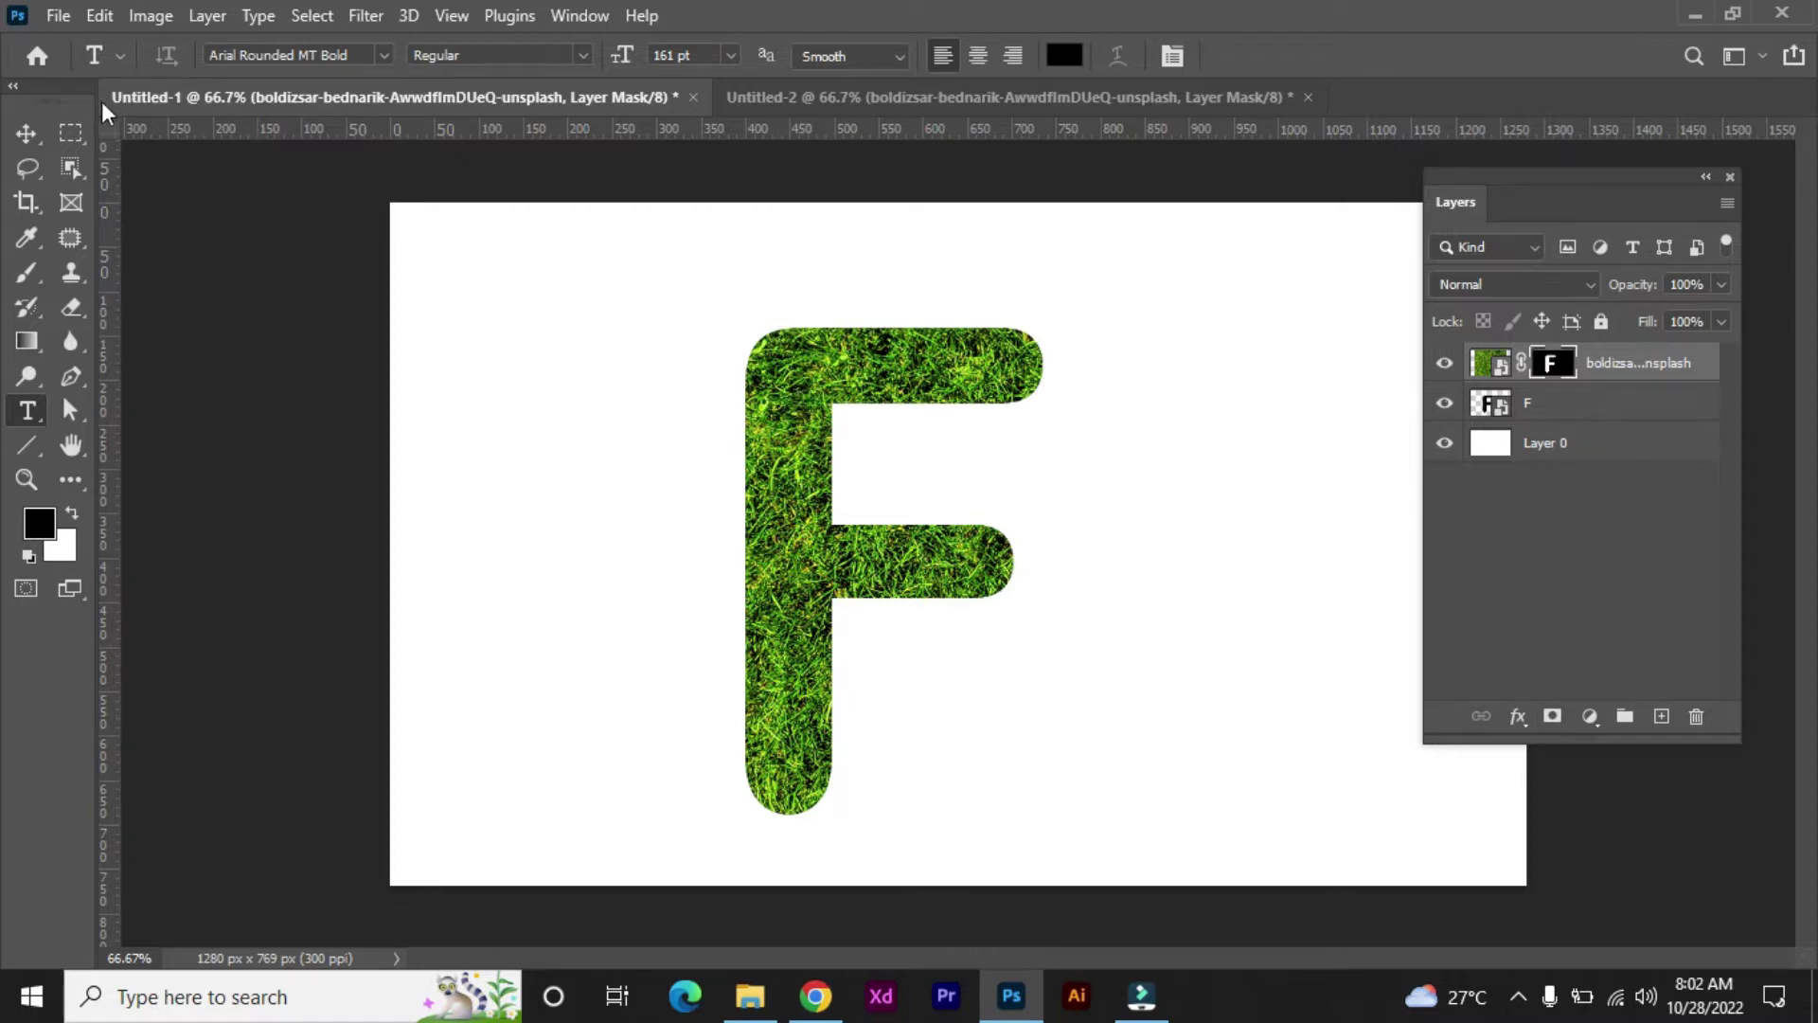
# Step: Create a new 1280 x 720 px document at 300 ppi and draw a closed thin crescent path with the Pen tool on a new layer
pyautogui.click(26, 134)
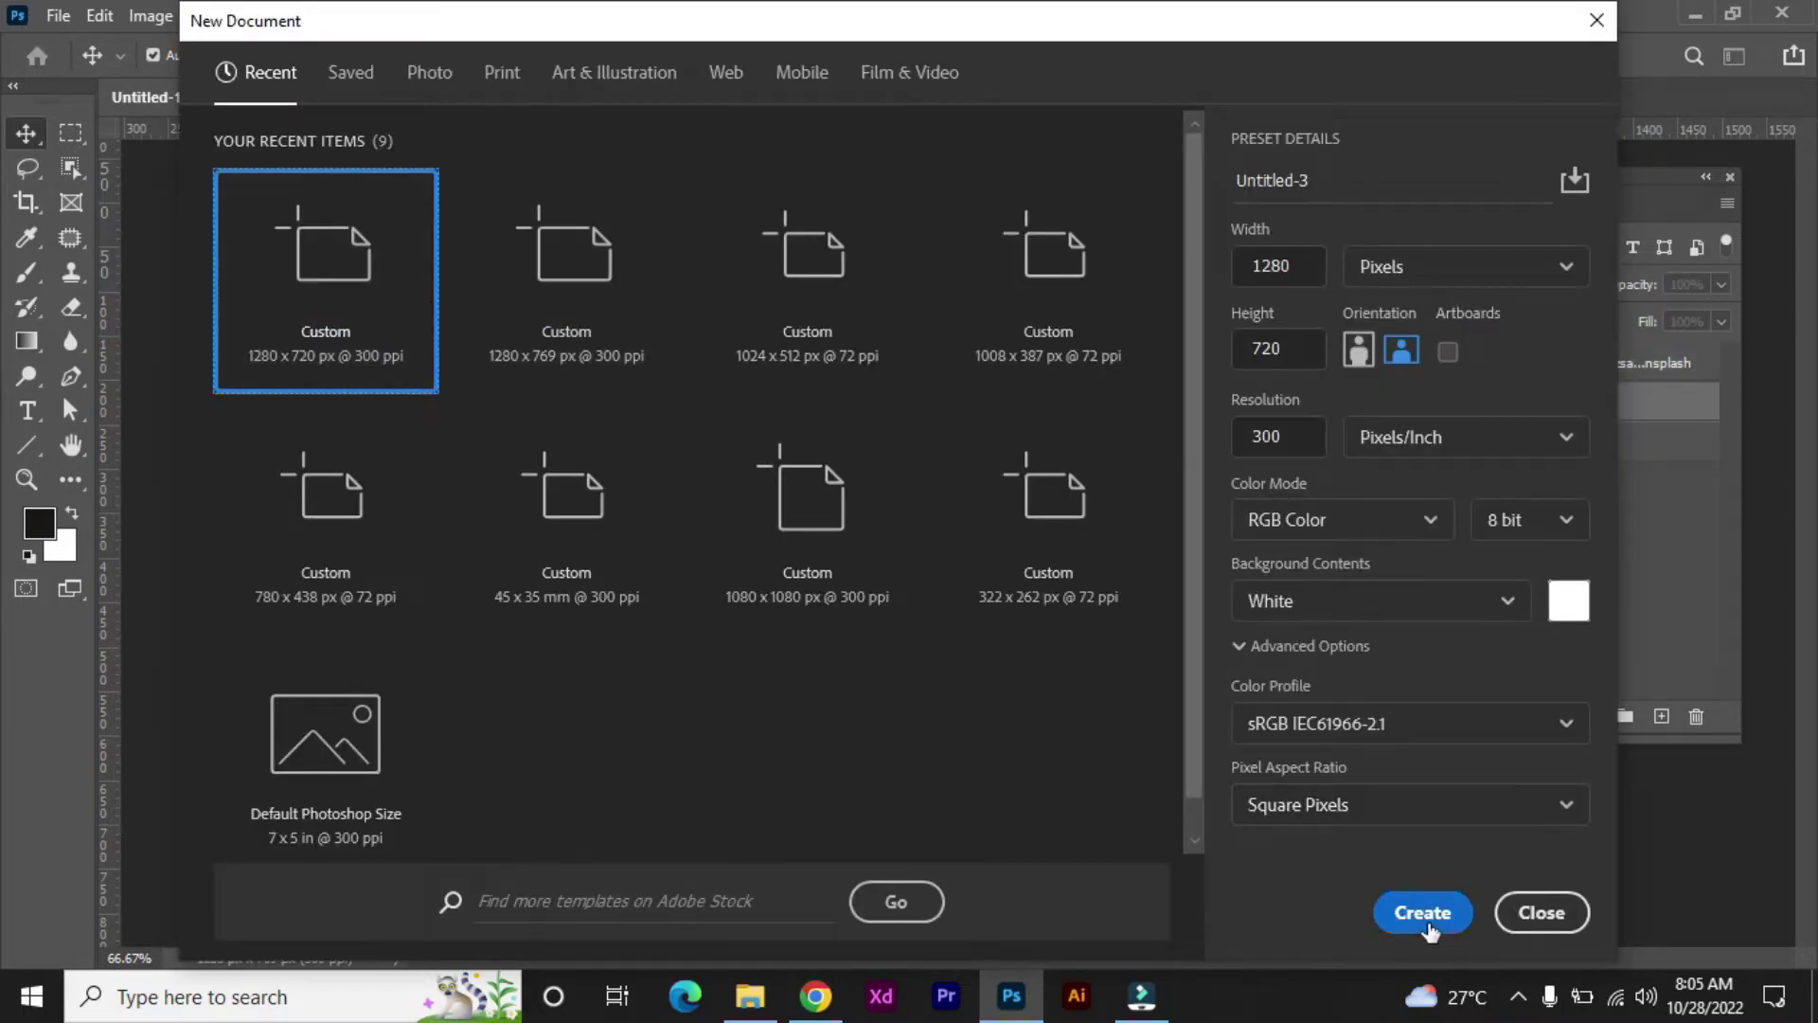
pyautogui.click(1417, 911)
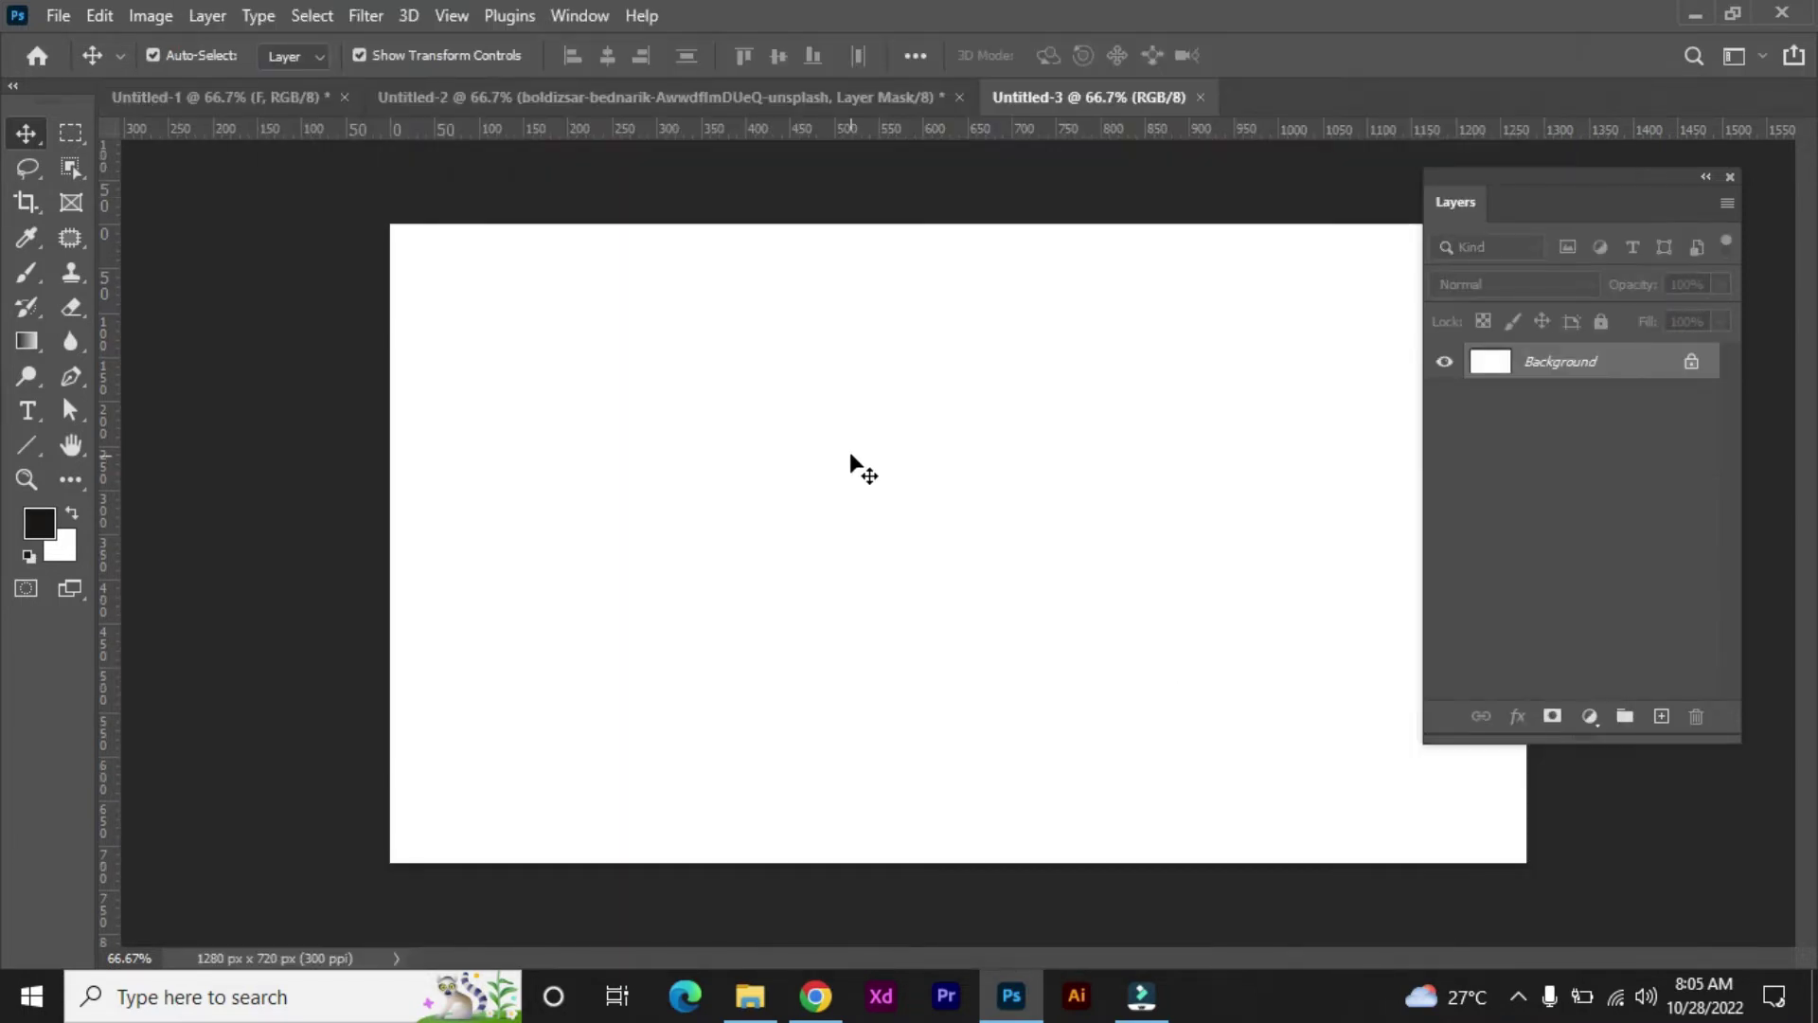
pyautogui.click(819, 364)
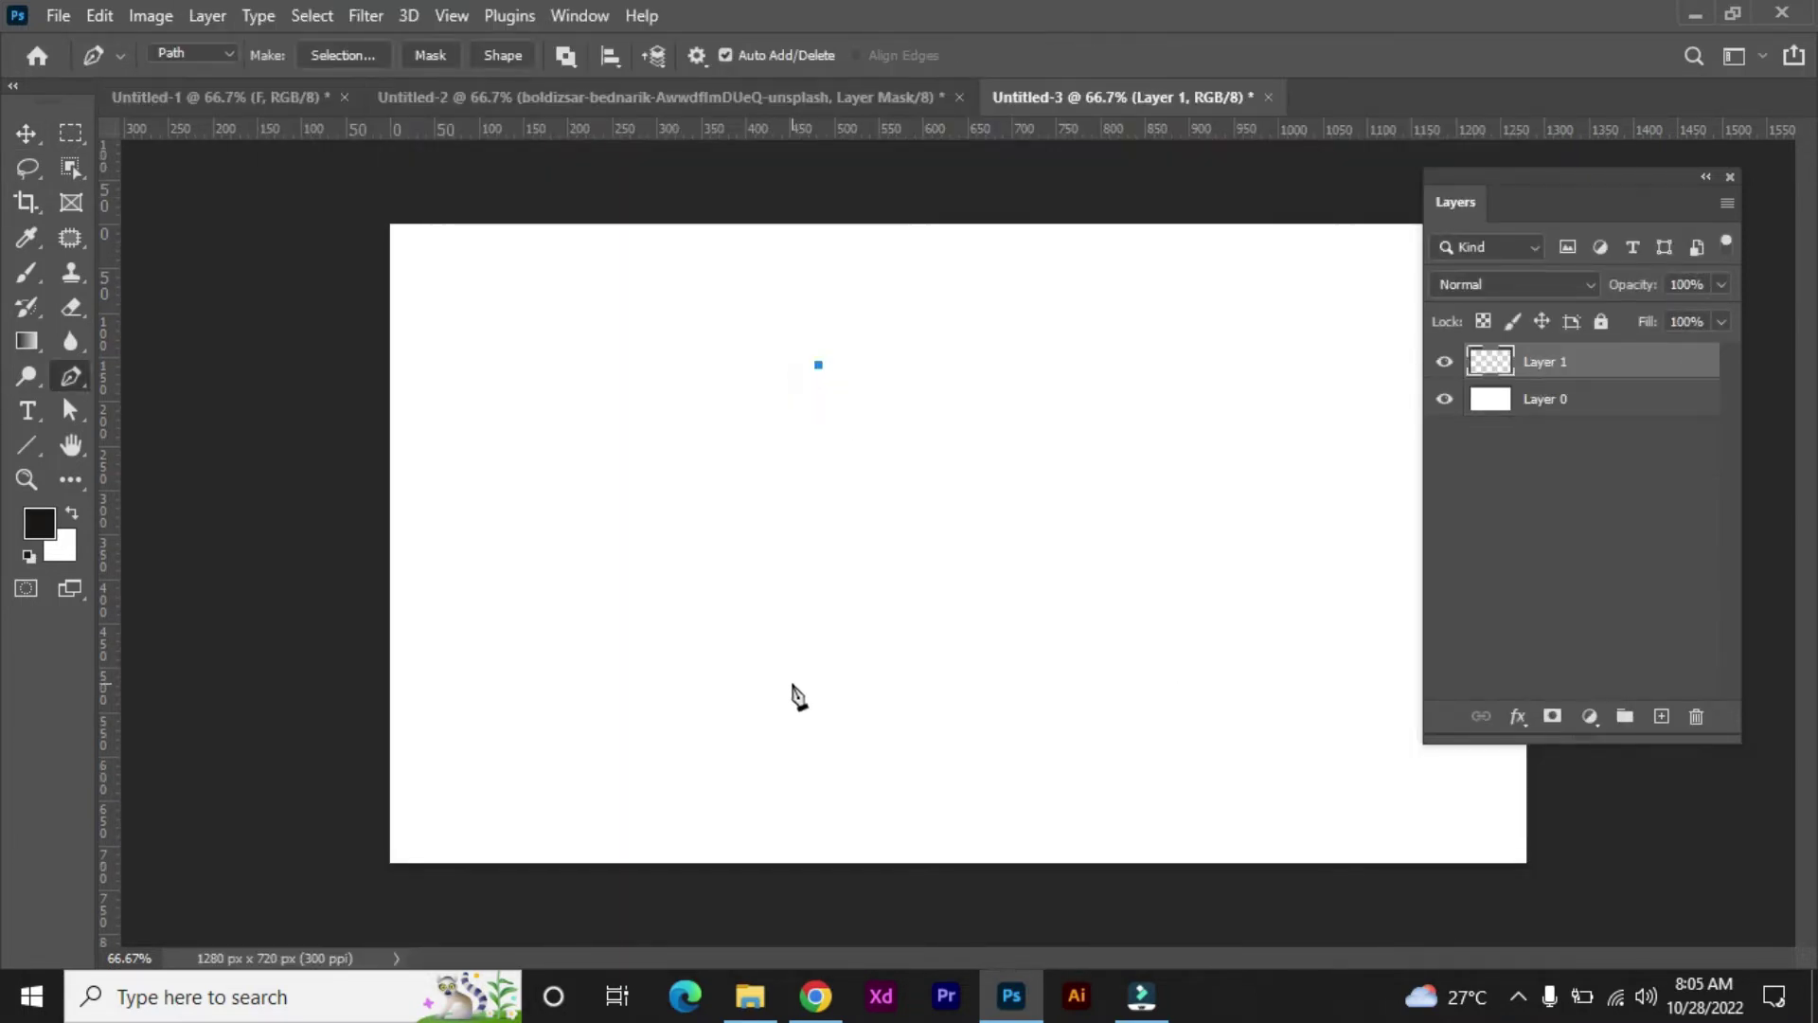
pyautogui.moveTo(802, 694); pyautogui.dragTo(1002, 873)
pyautogui.keyDown('alt'); pyautogui.click(803, 695); pyautogui.keyUp('alt')
pyautogui.moveTo(819, 365); pyautogui.dragTo(976, 228)
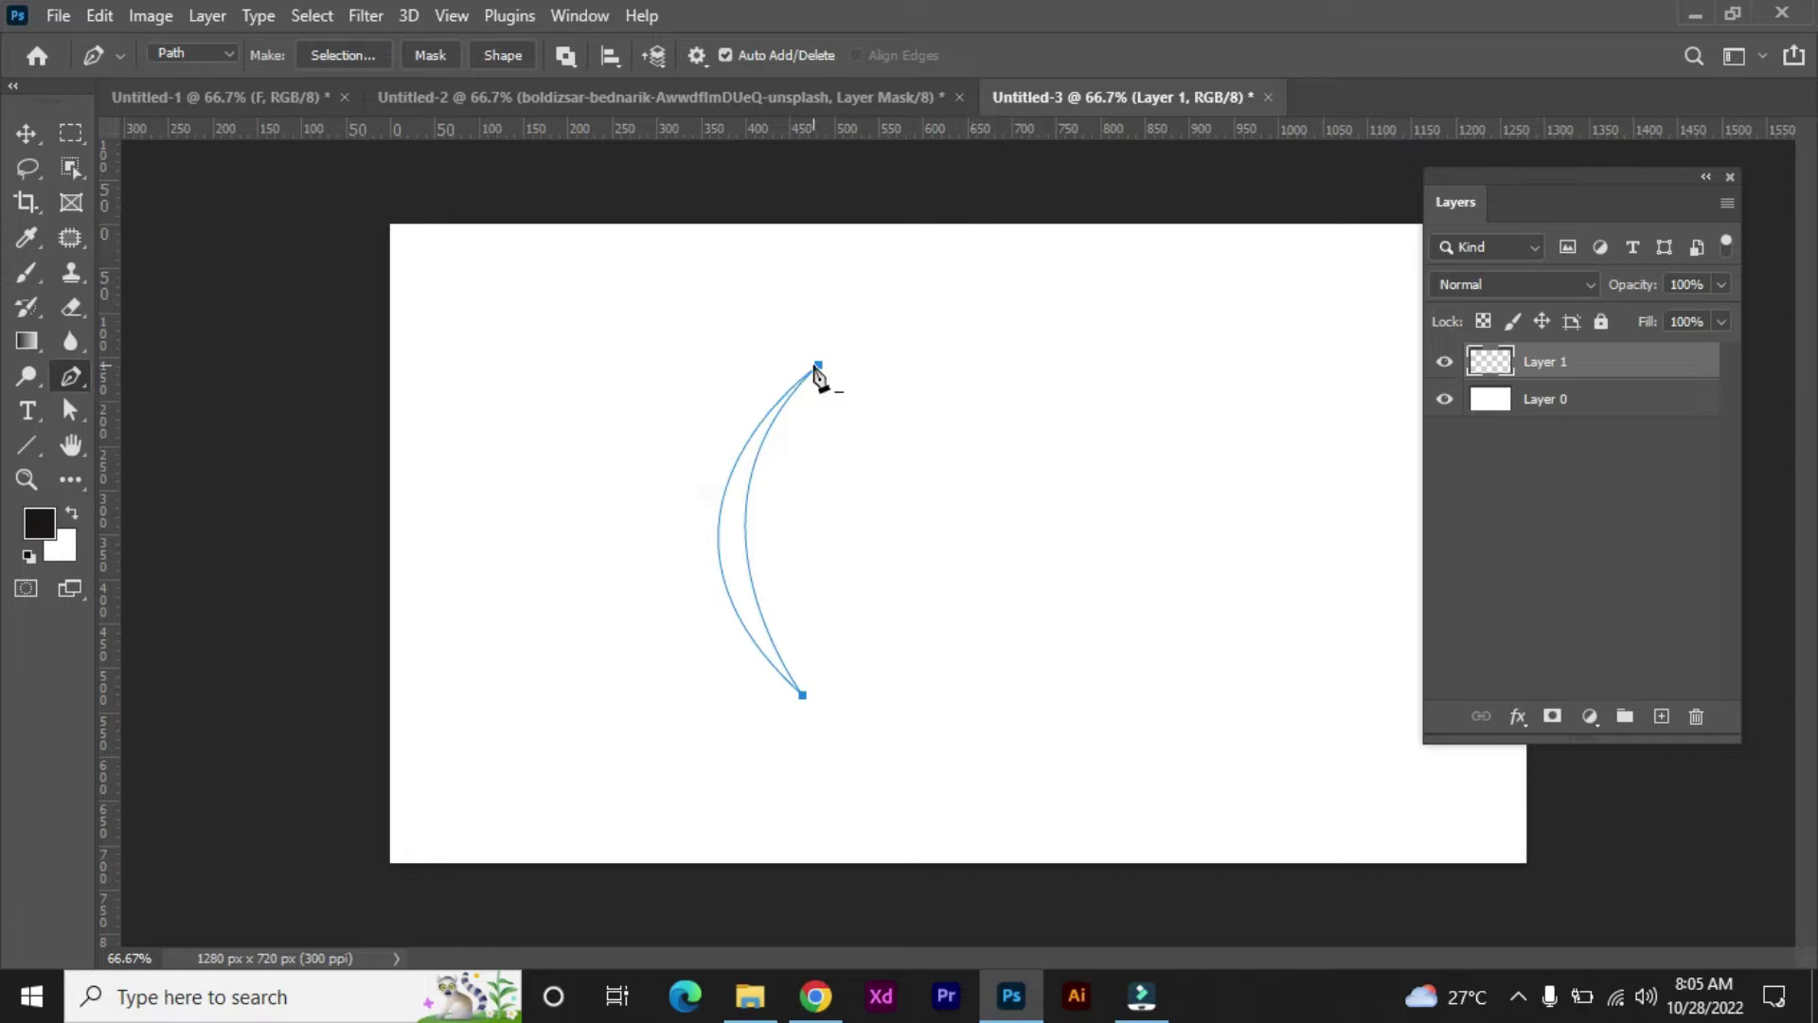
# Step: Fill the crescent path with the black foreground color at 100% opacity in Normal mode
pyautogui.rightClick(817, 369)
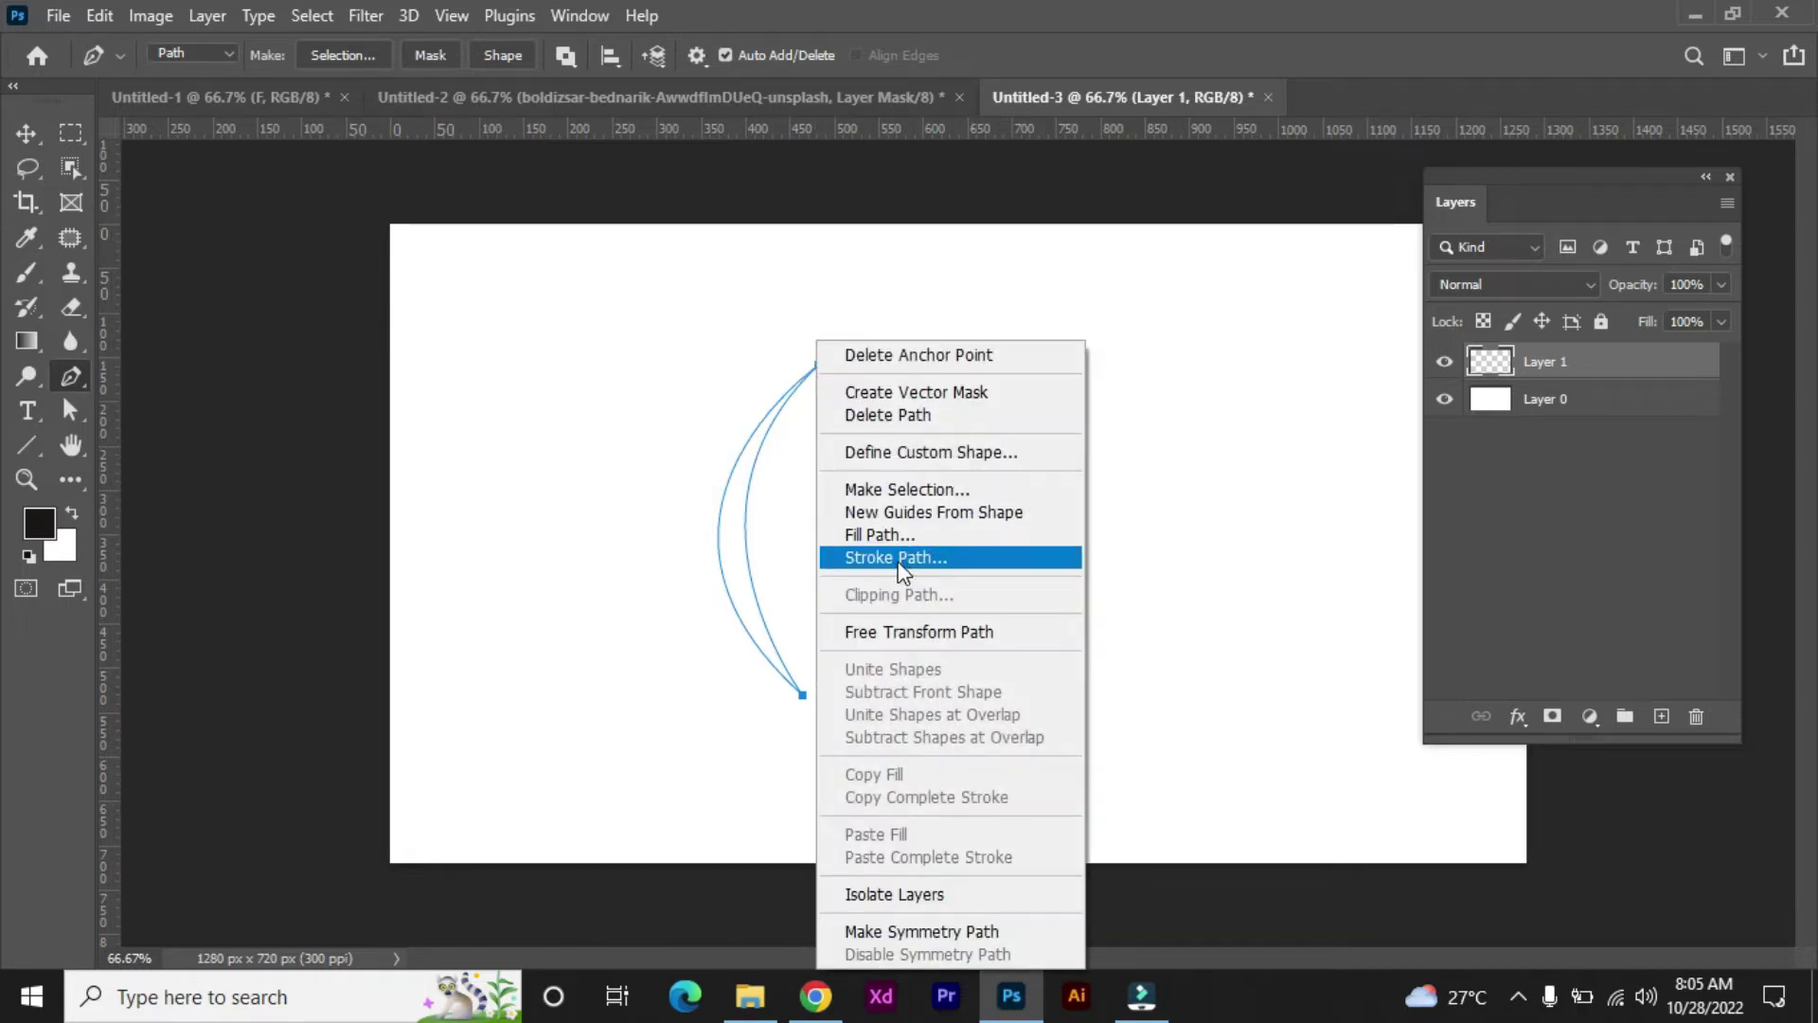
pyautogui.click(915, 534)
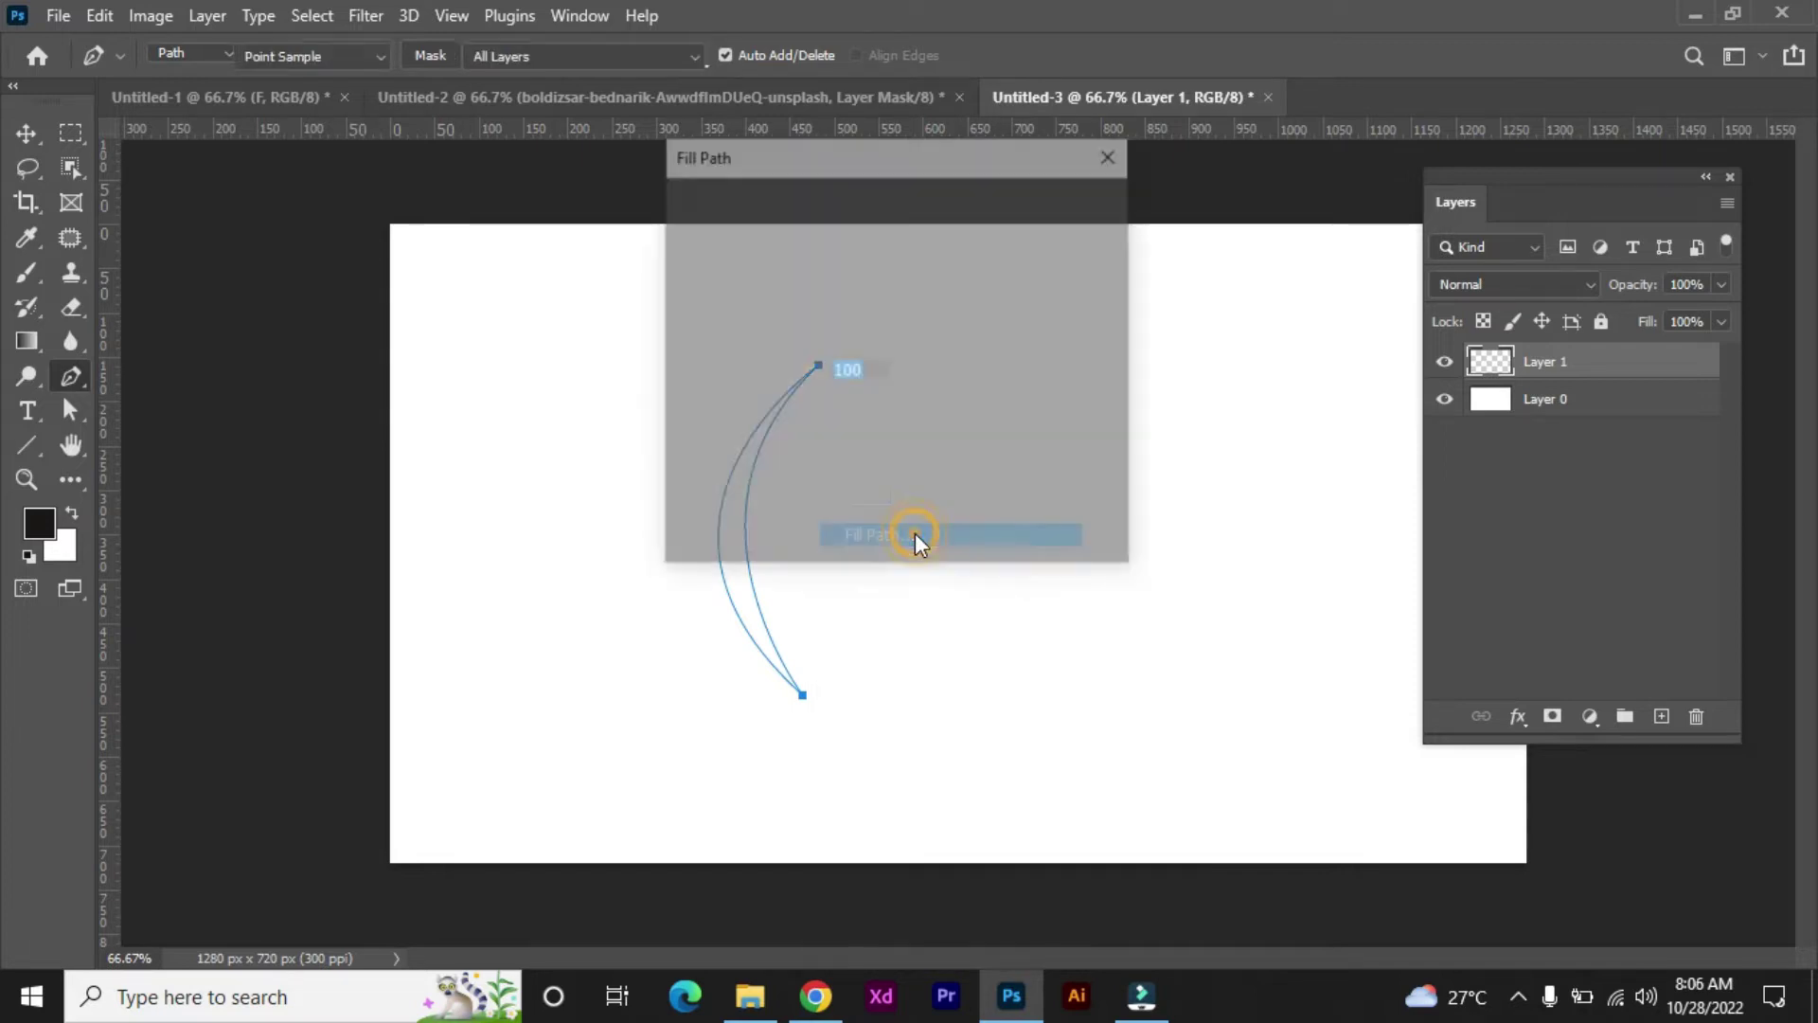
pyautogui.click(987, 201)
pyautogui.click(987, 201)
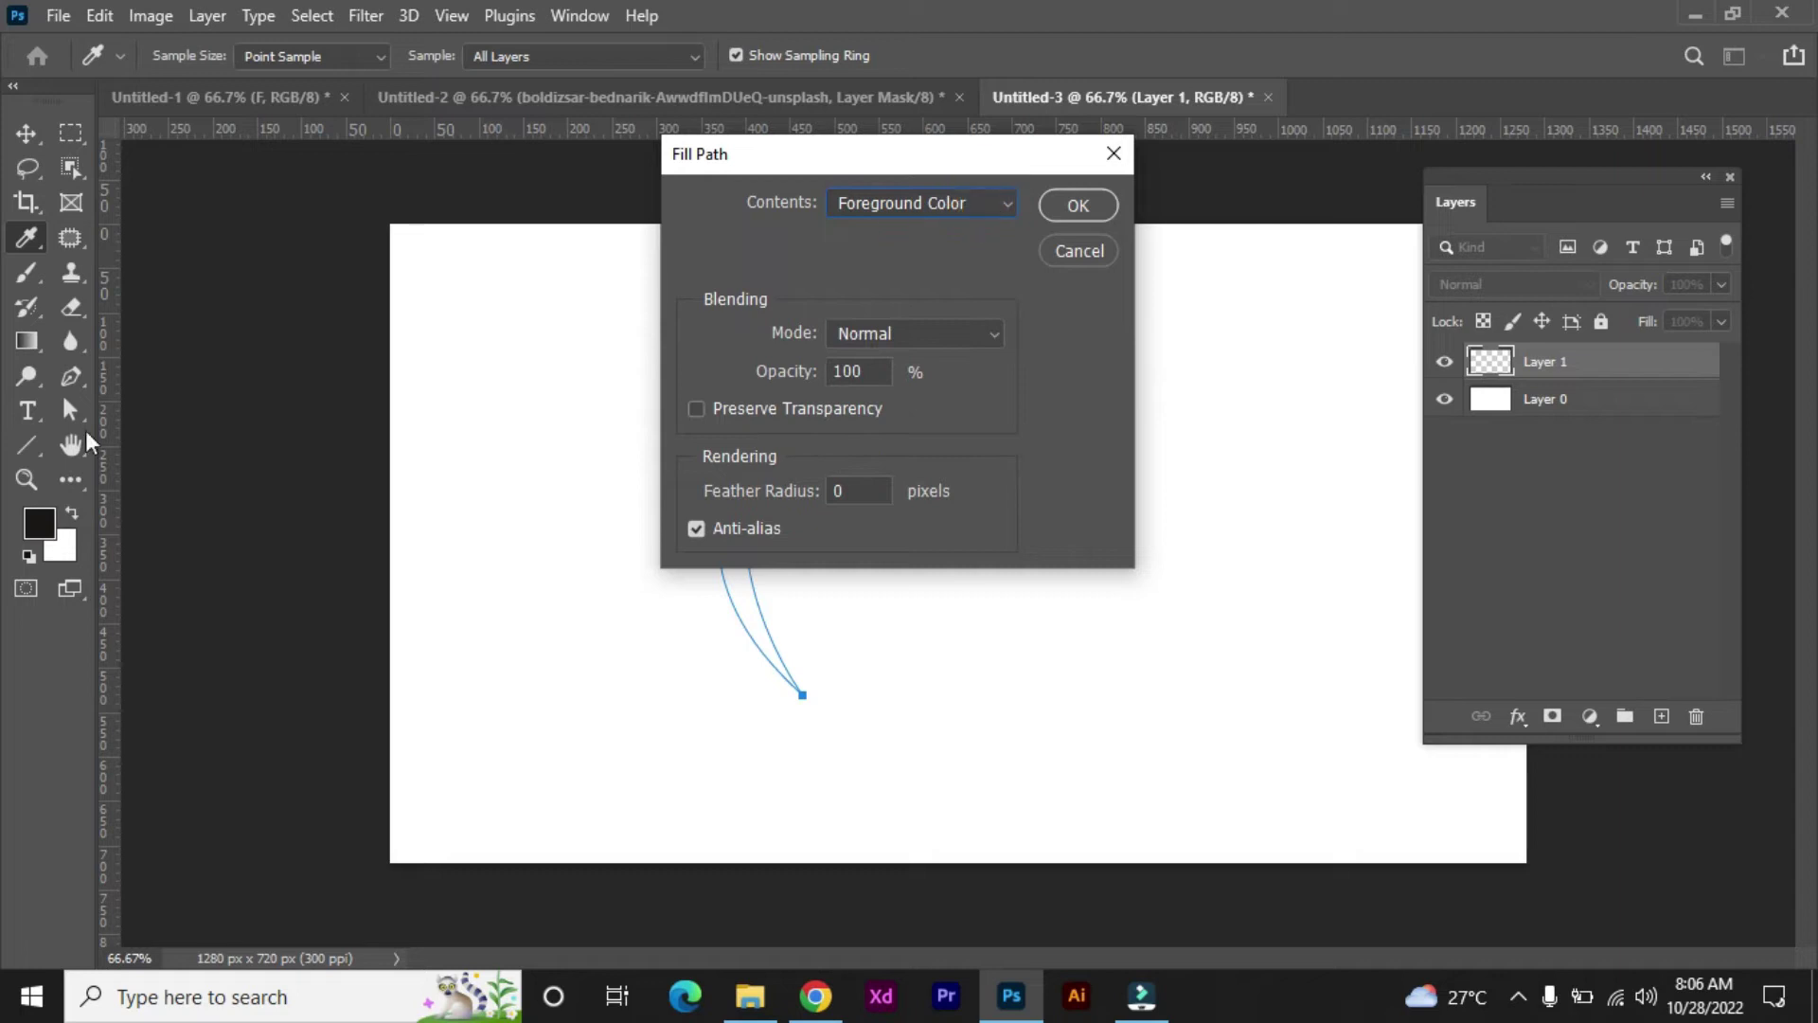
pyautogui.click(1064, 216)
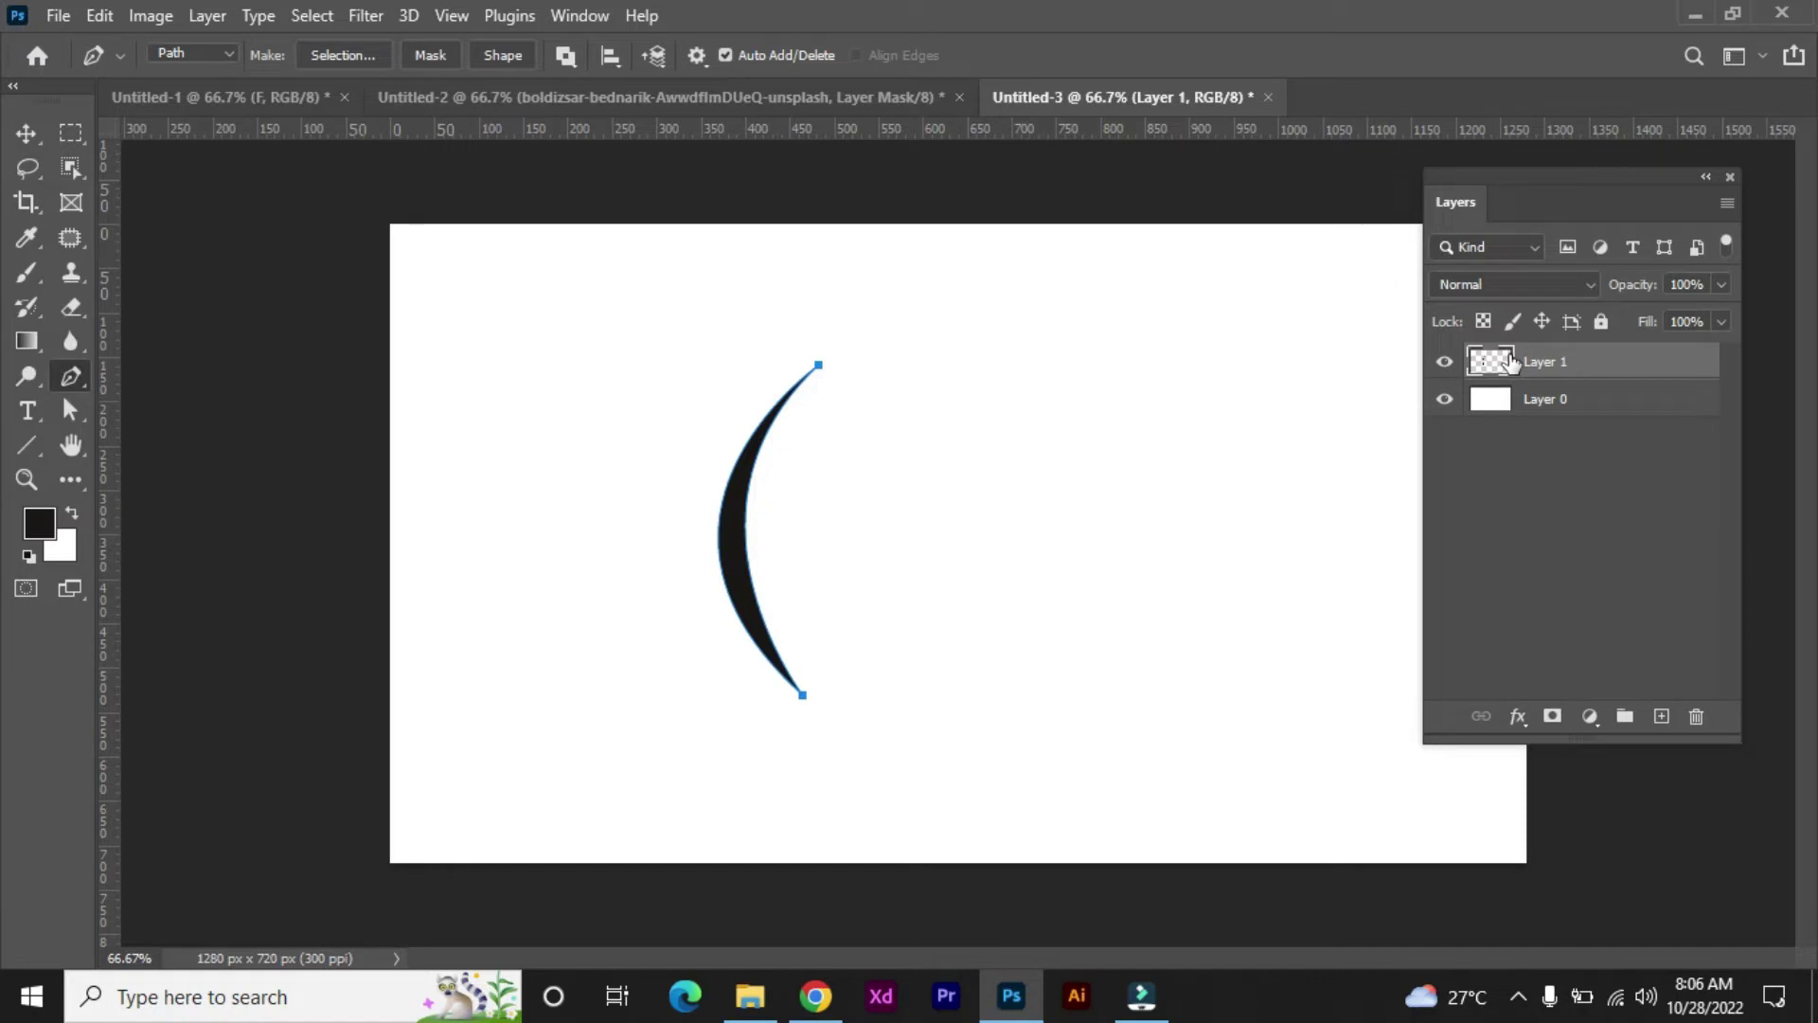
# Step: Duplicate the crescent layer within the same document and clear the active path
pyautogui.rightClick(1571, 360)
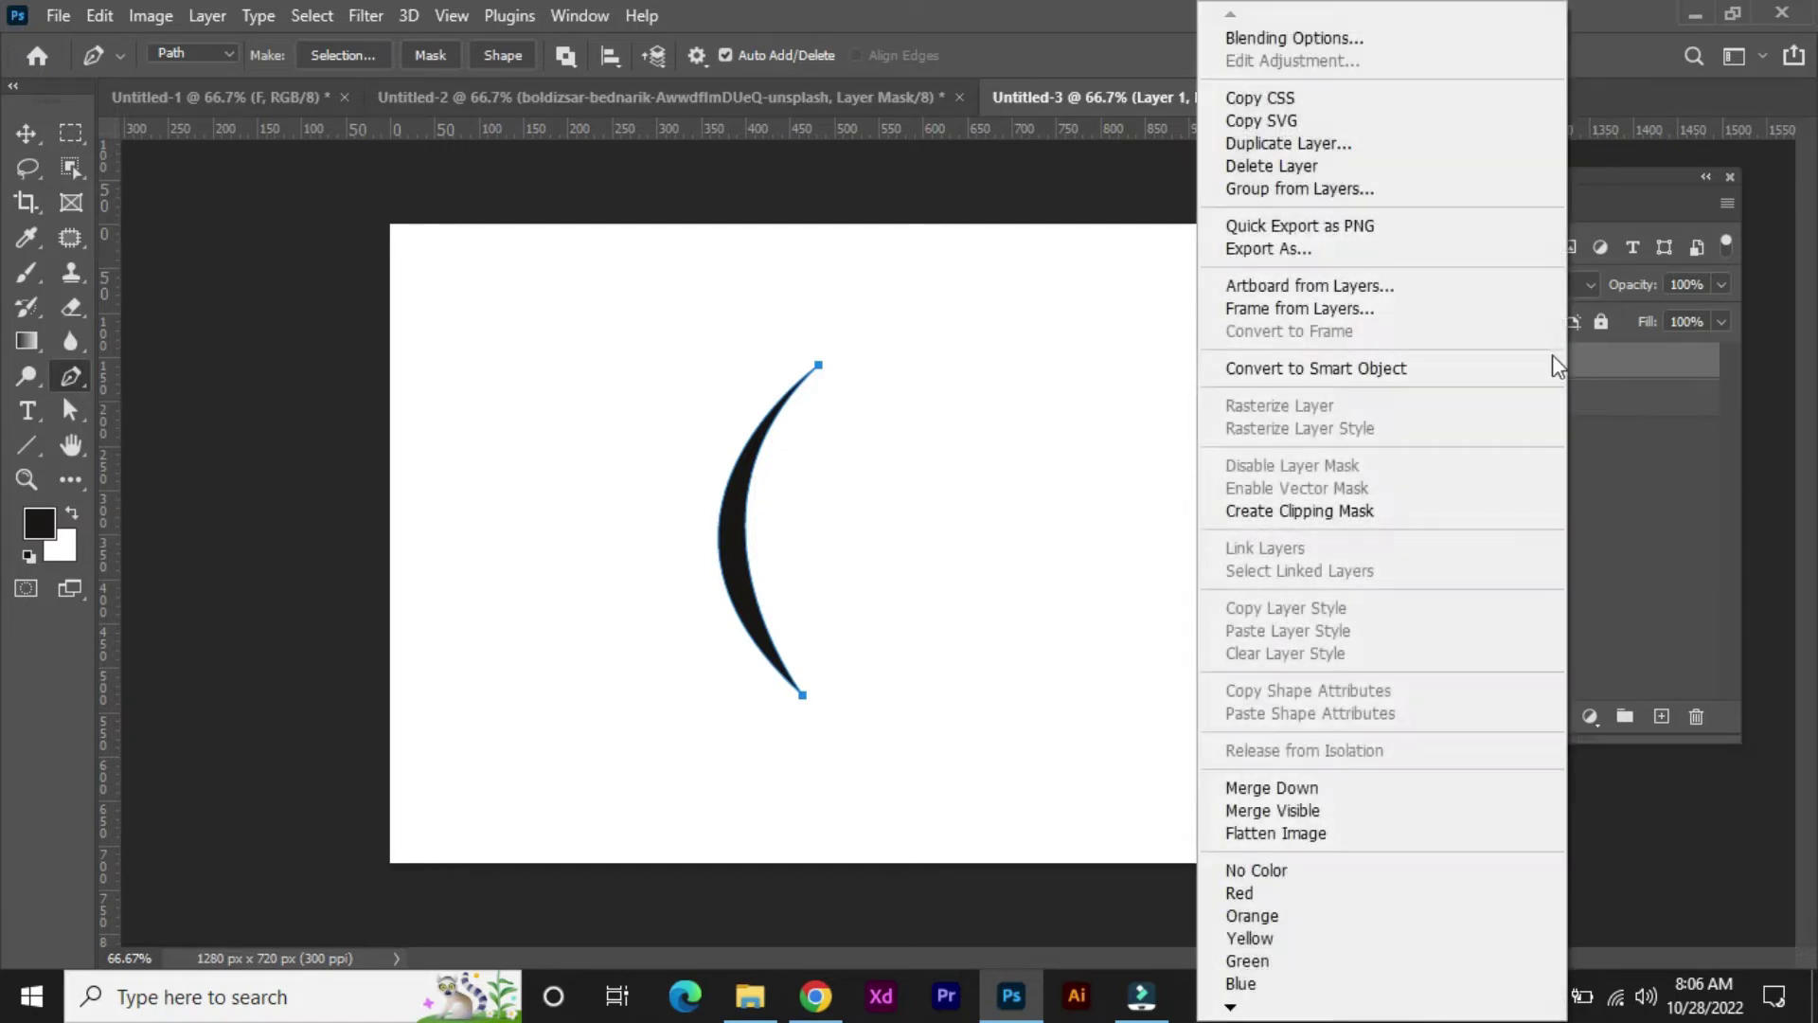
pyautogui.click(1315, 146)
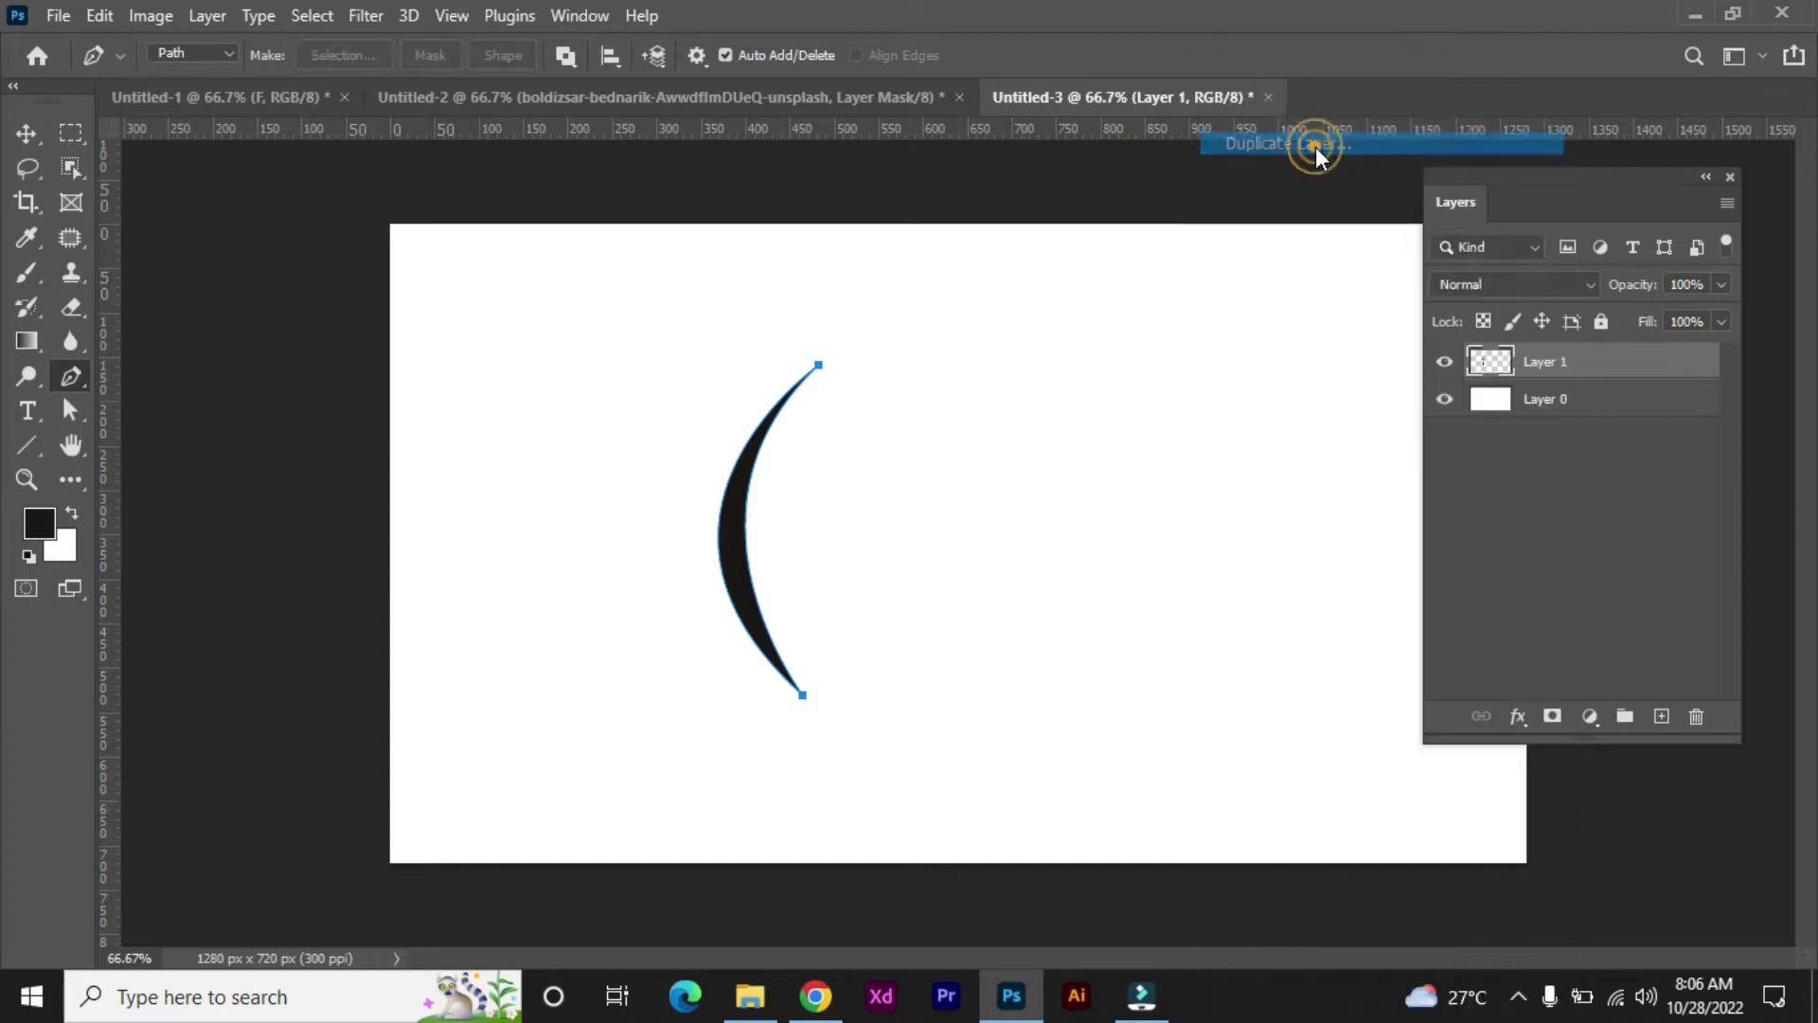
pyautogui.click(1136, 256)
pyautogui.press('Escape')
pyautogui.press('v')
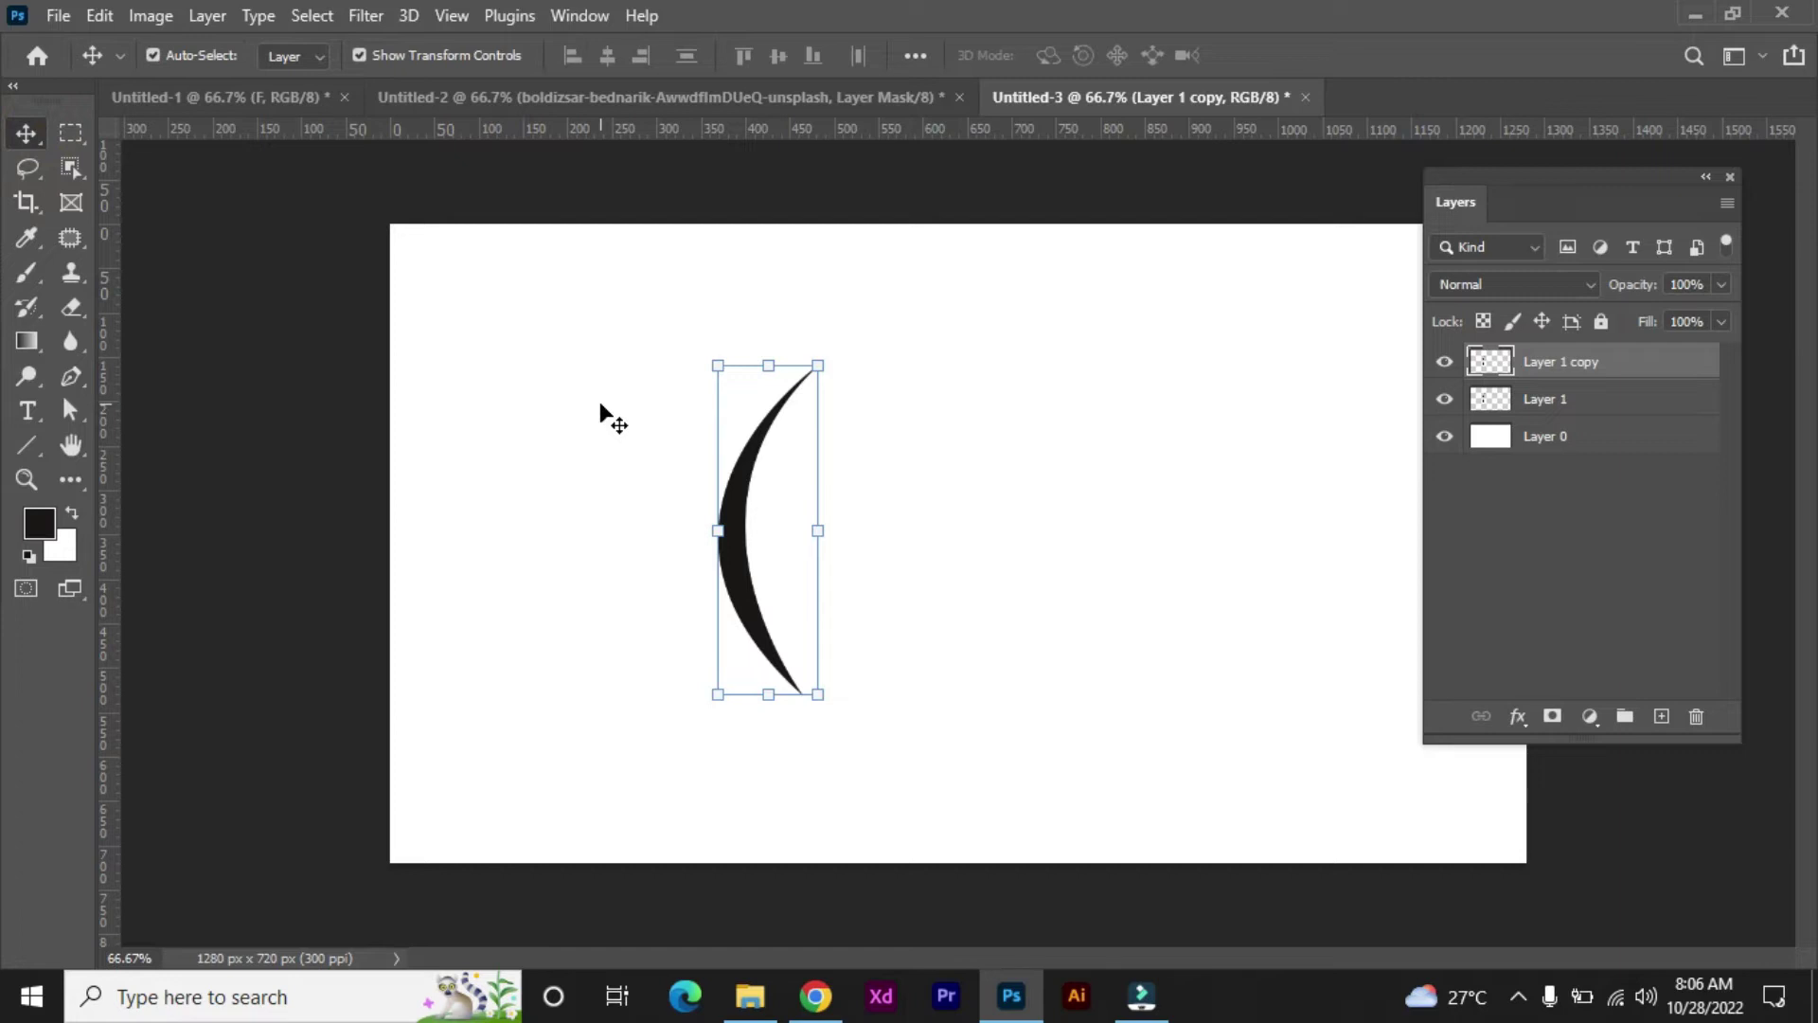
# Step: Rotate the copied crescent to about -168.61° and move it to the right of the original so both face each other
pyautogui.moveTo(836, 710); pyautogui.dragTo(773, 336)
pyautogui.moveTo(829, 547); pyautogui.dragTo(877, 423)
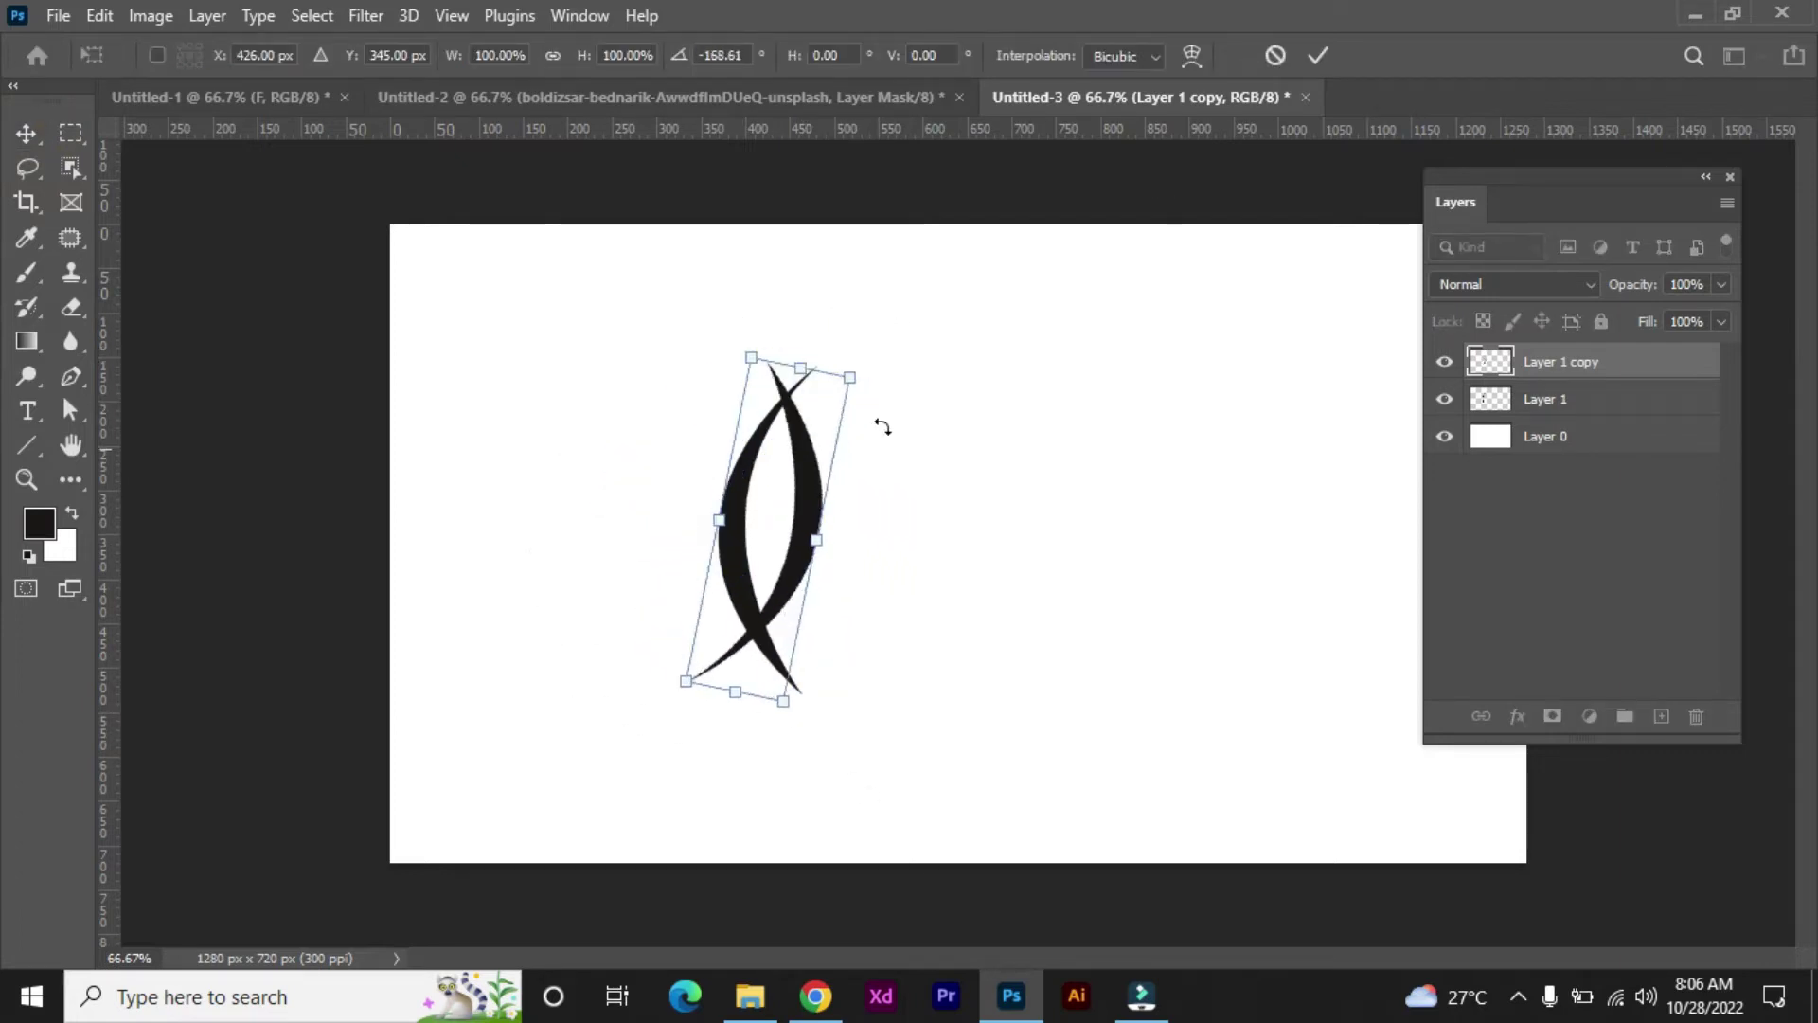
pyautogui.press('Return')
pyautogui.moveTo(828, 518); pyautogui.dragTo(957, 526)
# Step: Rotate the original crescent counterclockwise and shift it so its lower tip crosses the copy's lower tip
pyautogui.click(745, 593)
pyautogui.moveTo(837, 713); pyautogui.dragTo(913, 658)
pyautogui.moveTo(763, 587); pyautogui.dragTo(797, 627)
pyautogui.click(1310, 57)
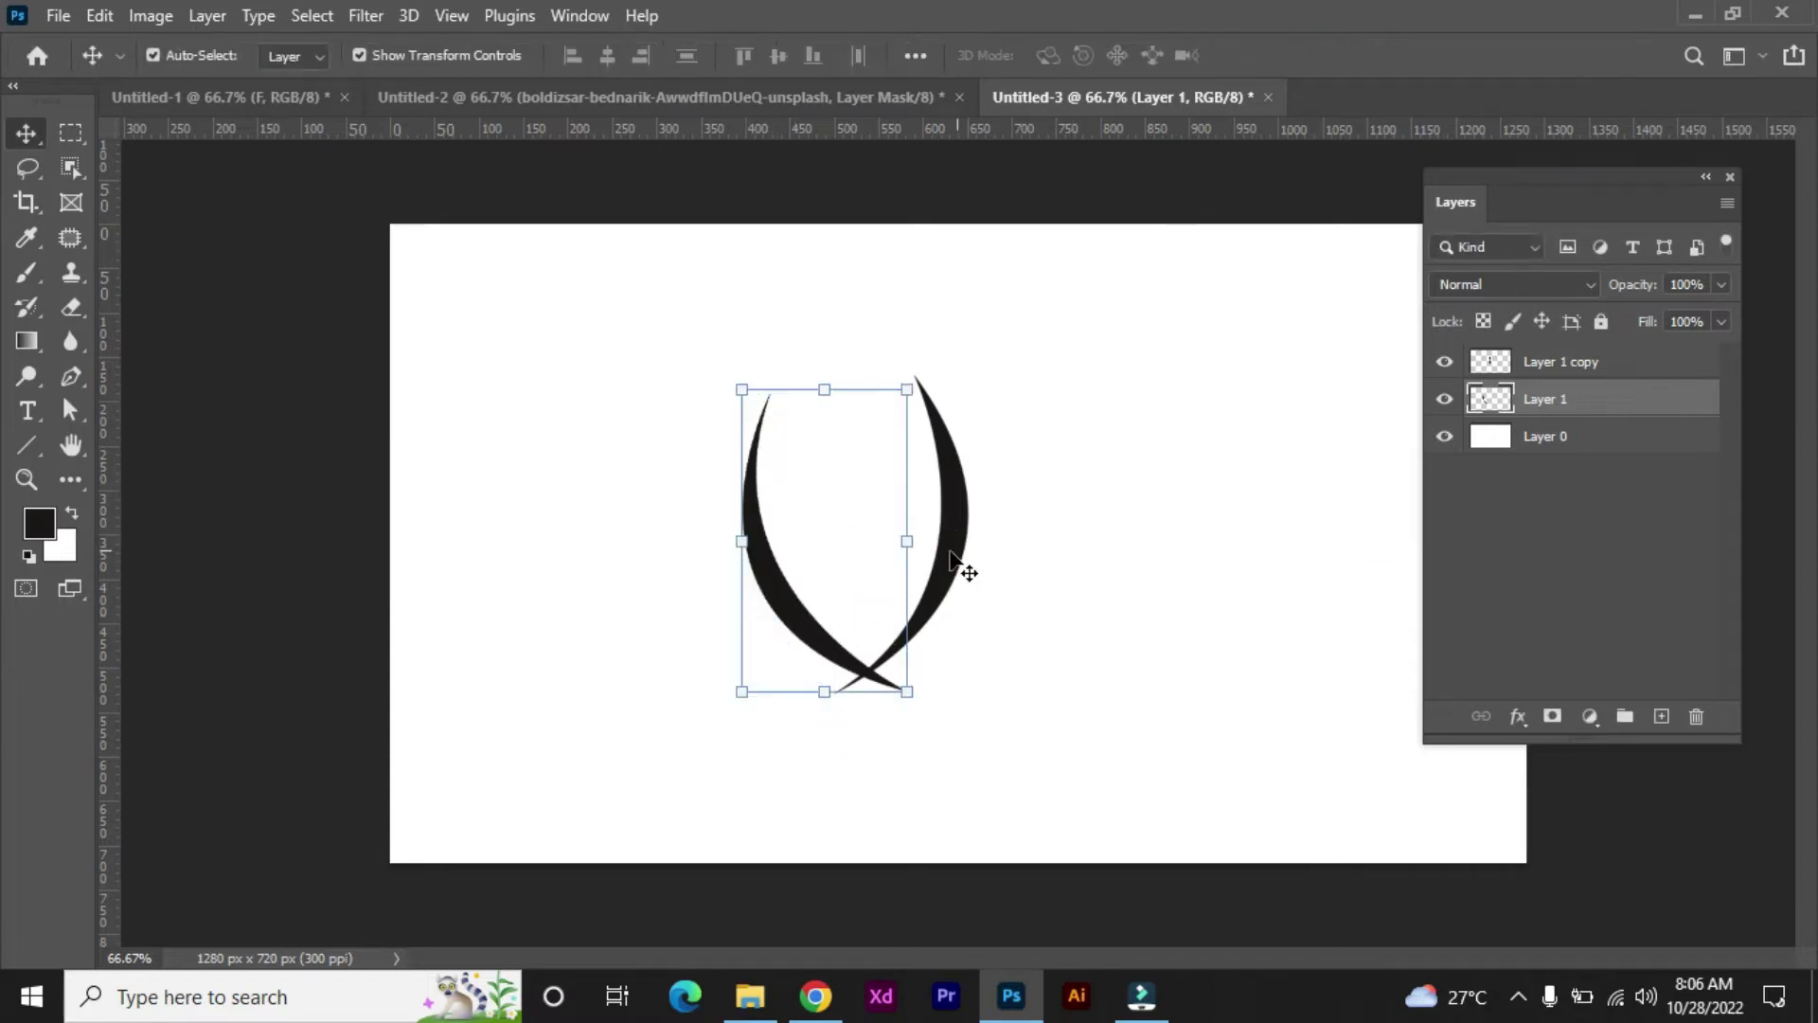
# Step: Duplicate the right-hand crescent's layer, Layer 1 copy, as Layer 1 copy 2
pyautogui.click(1595, 366)
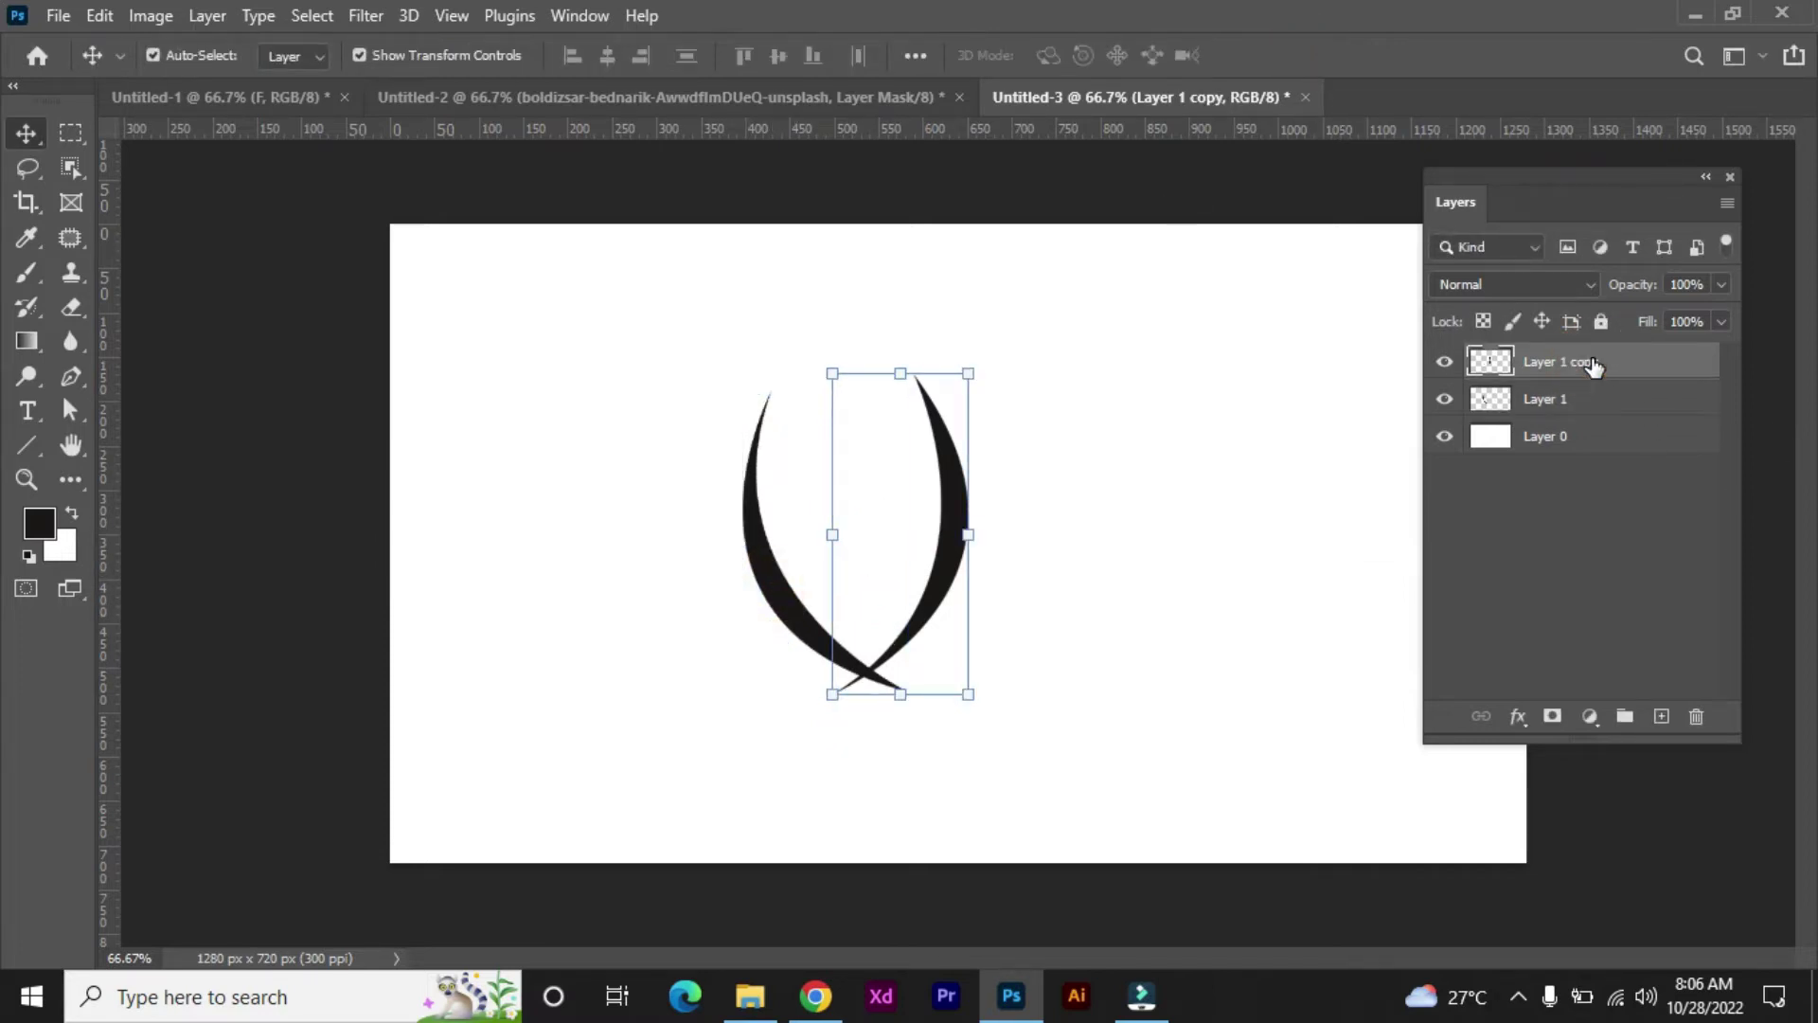
pyautogui.rightClick(1592, 360)
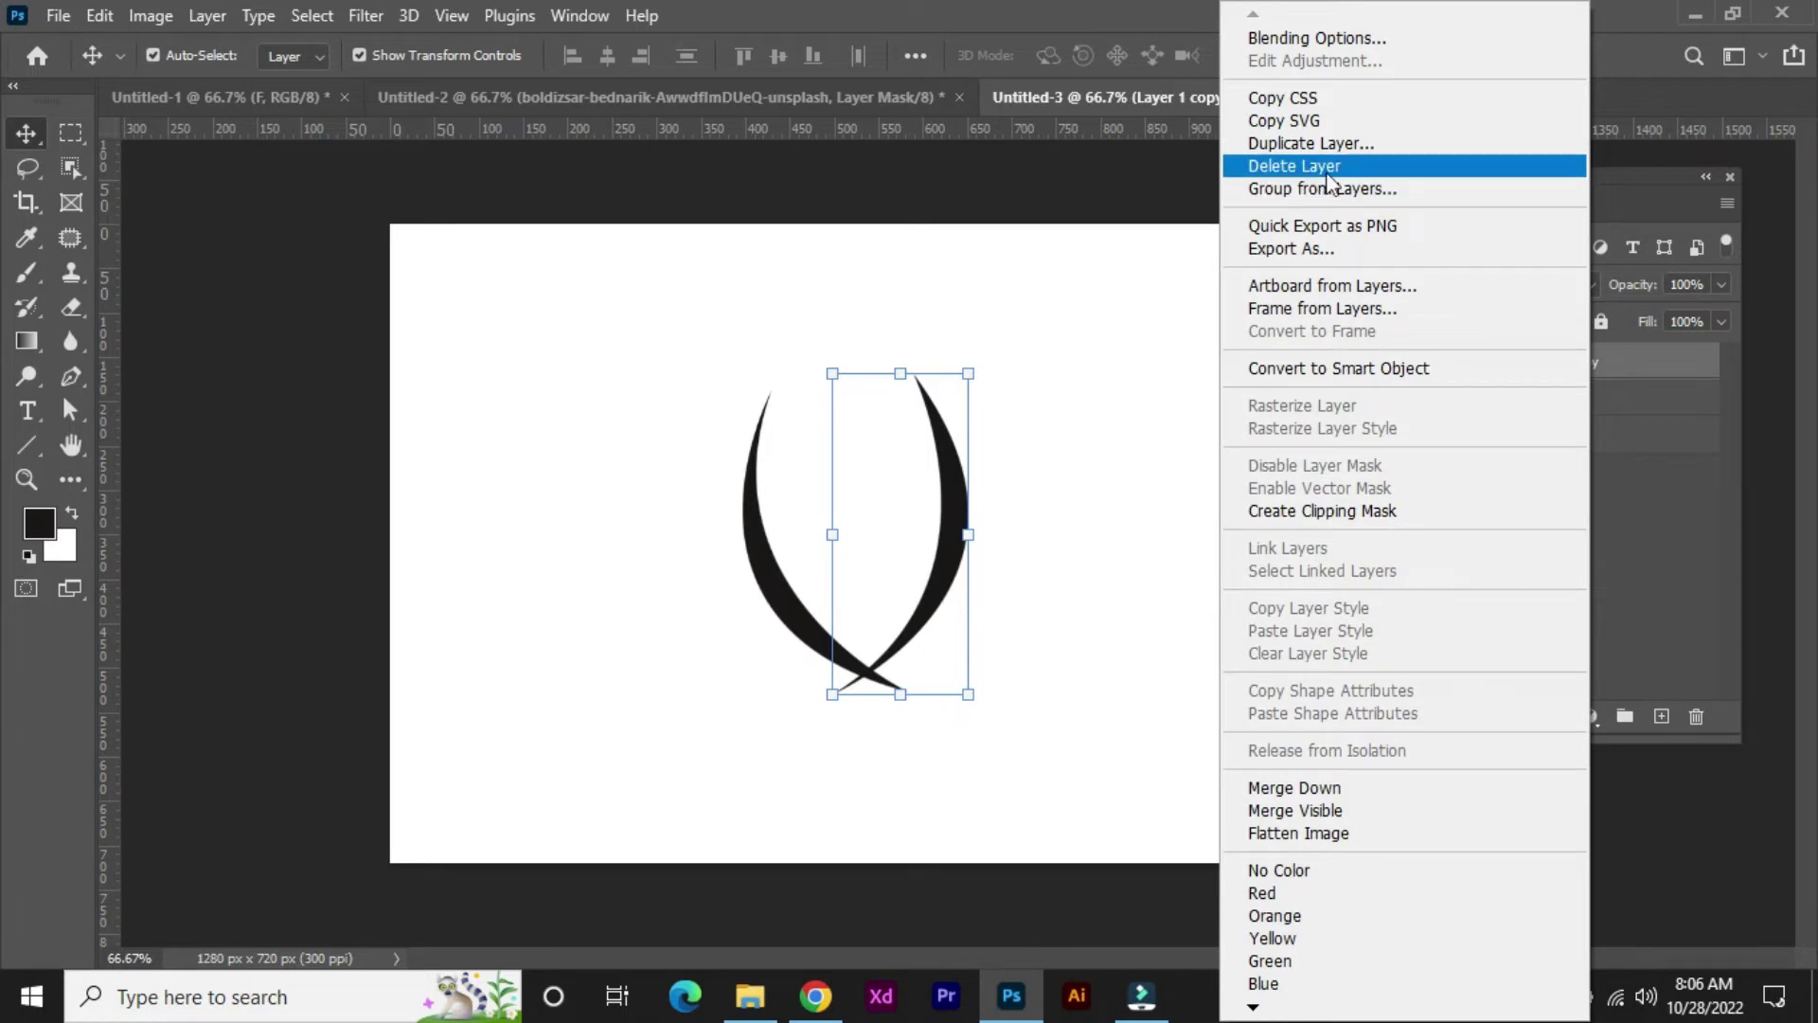
pyautogui.click(1321, 143)
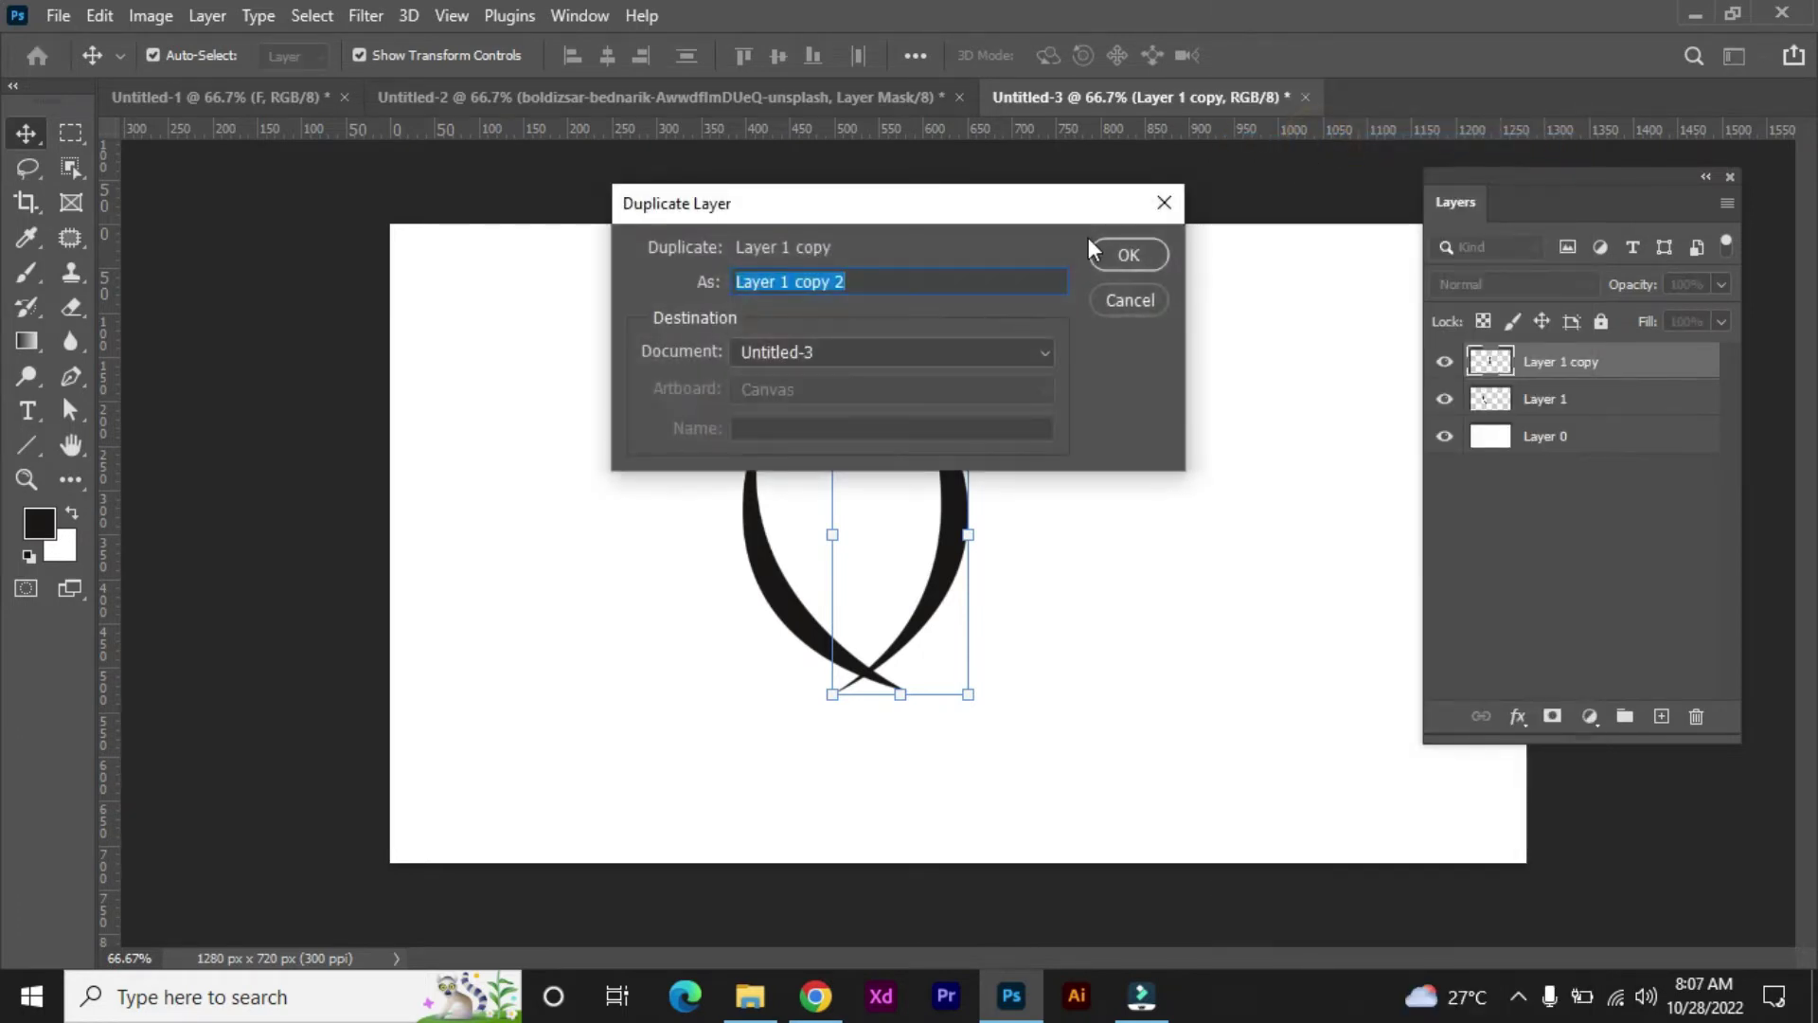
pyautogui.click(1118, 252)
# Step: Scale the new crescent to about 81.28%, rotate it to about -125.86° and place it as an arc across the two blades' upper part
pyautogui.moveTo(913, 345); pyautogui.dragTo(701, 660)
pyautogui.moveTo(922, 481); pyautogui.dragTo(870, 419)
pyautogui.moveTo(682, 513); pyautogui.dragTo(745, 500)
pyautogui.moveTo(885, 423); pyautogui.dragTo(855, 436)
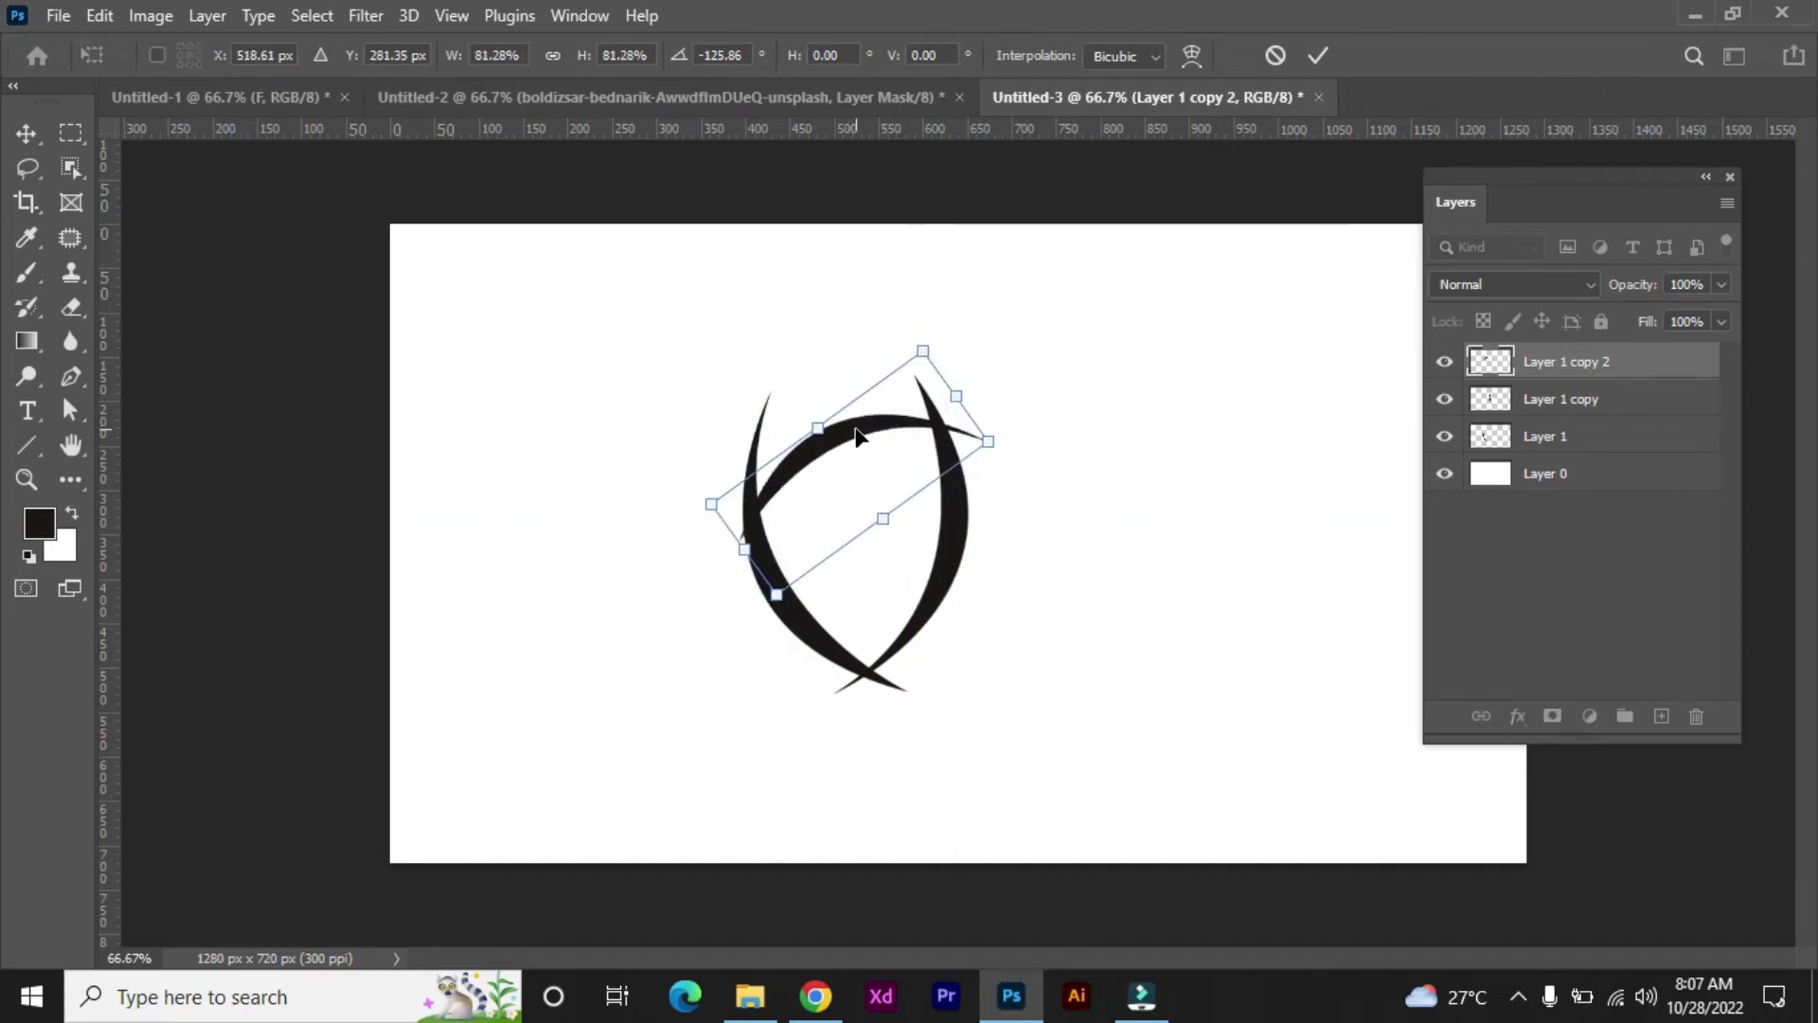
pyautogui.press('Return')
# Step: Duplicate the upper arc, rotate the copy to about -162.47°, enlarge it to about 130.48% and place it across the blades' lower ends
pyautogui.rightClick(1617, 358)
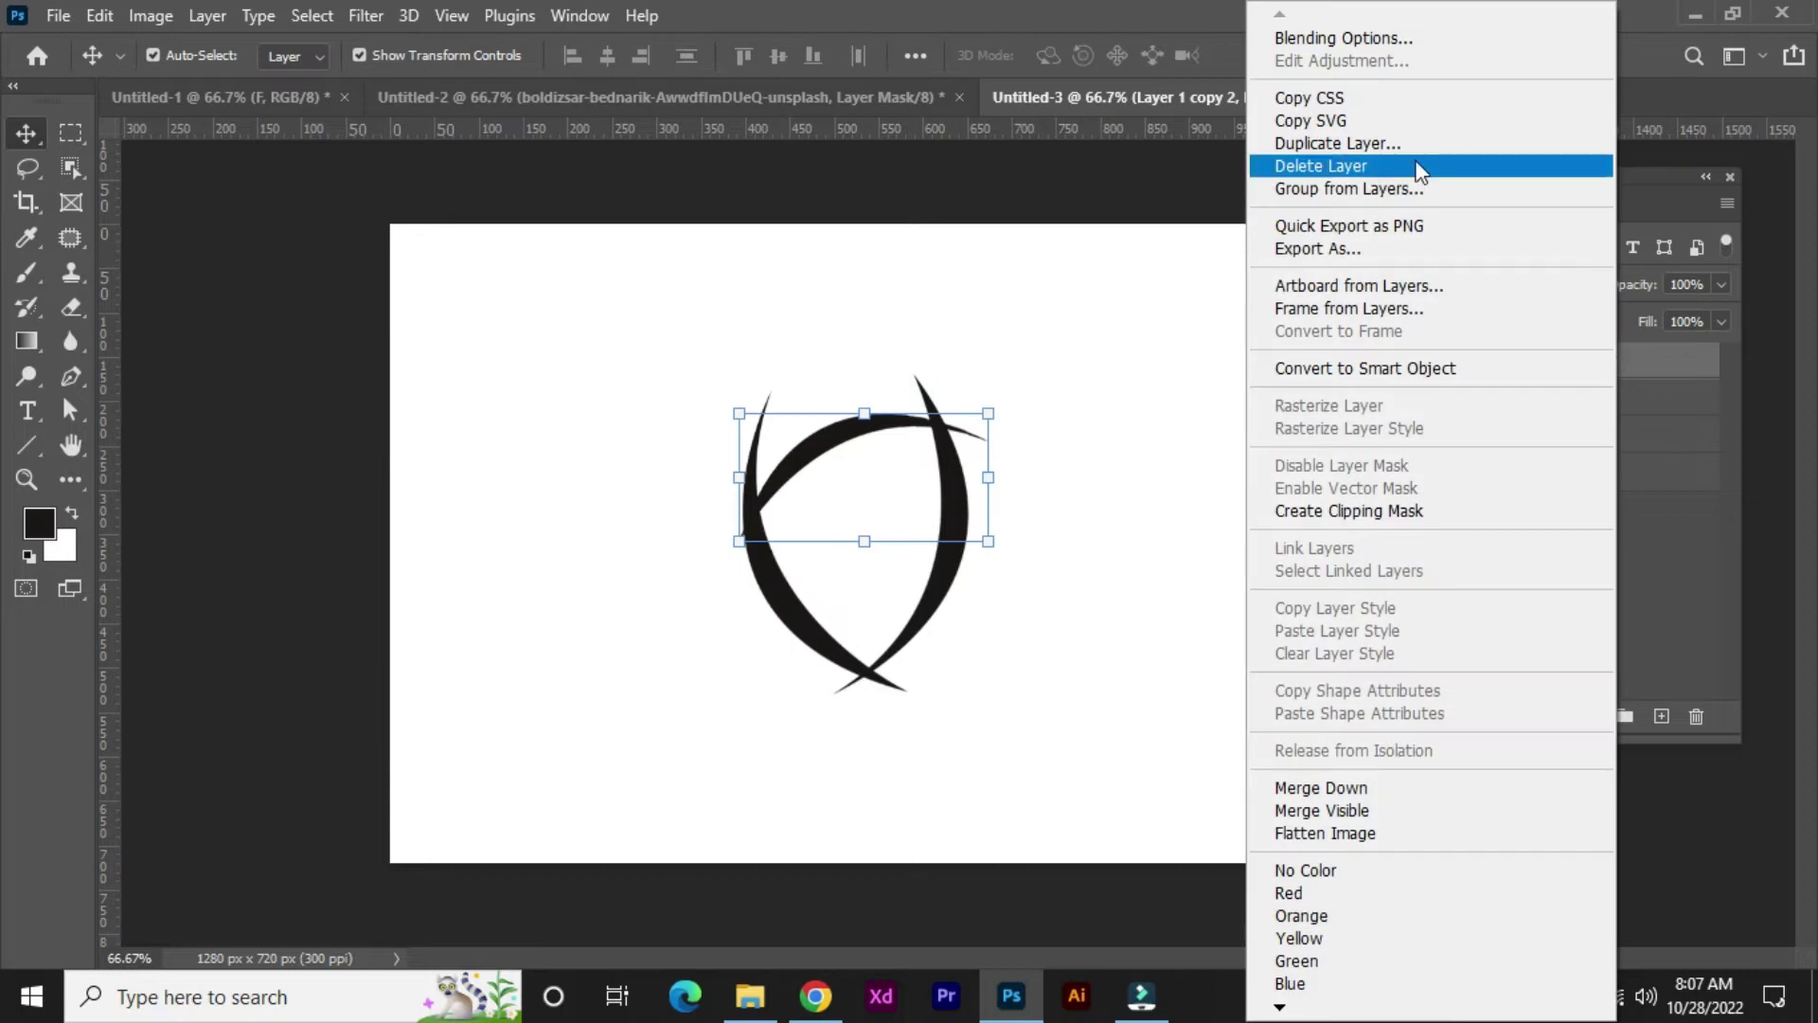
pyautogui.moveTo(832, 435); pyautogui.dragTo(849, 566)
pyautogui.moveTo(1017, 677); pyautogui.dragTo(630, 475)
pyautogui.moveTo(752, 670); pyautogui.dragTo(676, 711)
pyautogui.moveTo(973, 709); pyautogui.dragTo(1033, 824)
pyautogui.moveTo(877, 680); pyautogui.dragTo(902, 651)
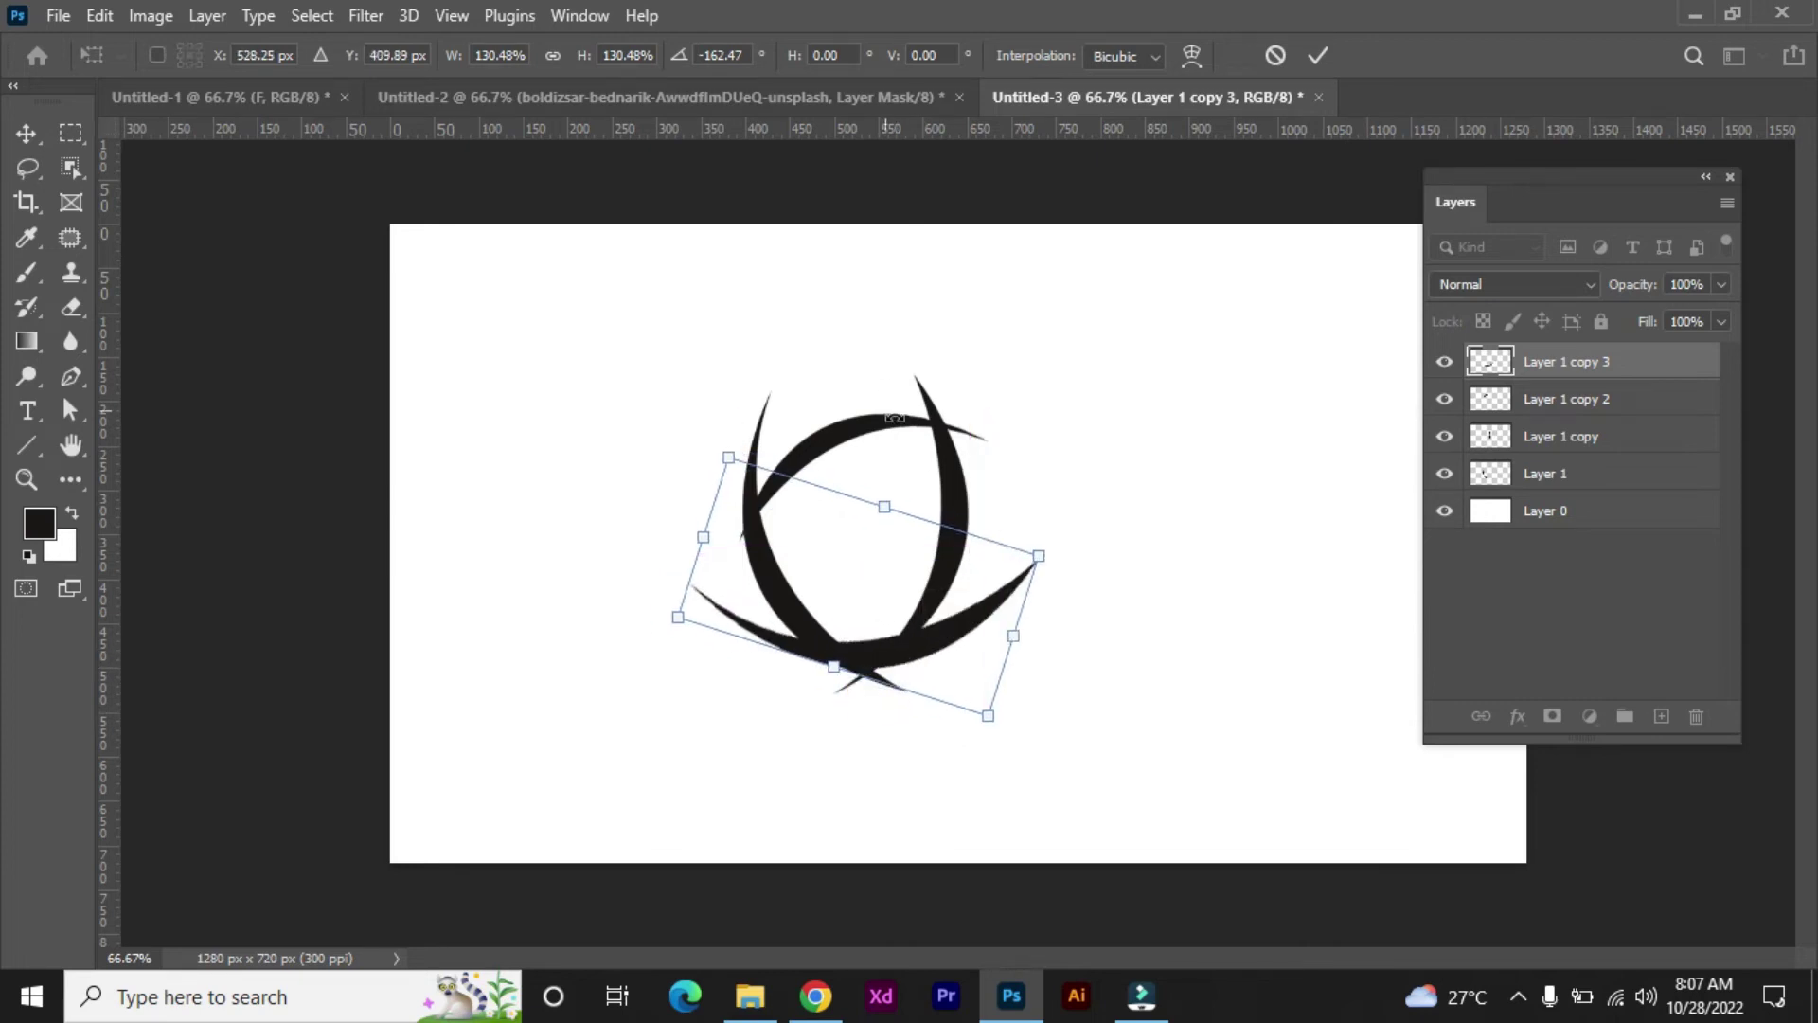
pyautogui.click(1326, 51)
# Step: Rotate the upper arc clockwise until it sits level and nudge it slightly down between the two blades
pyautogui.click(850, 441)
pyautogui.moveTo(1018, 544); pyautogui.dragTo(987, 591)
pyautogui.moveTo(859, 436)
pyautogui.mouseDown()
pyautogui.moveTo(844, 435)
pyautogui.moveTo(858, 451)
pyautogui.mouseUp()
pyautogui.press('Return')
pyautogui.click(974, 657)
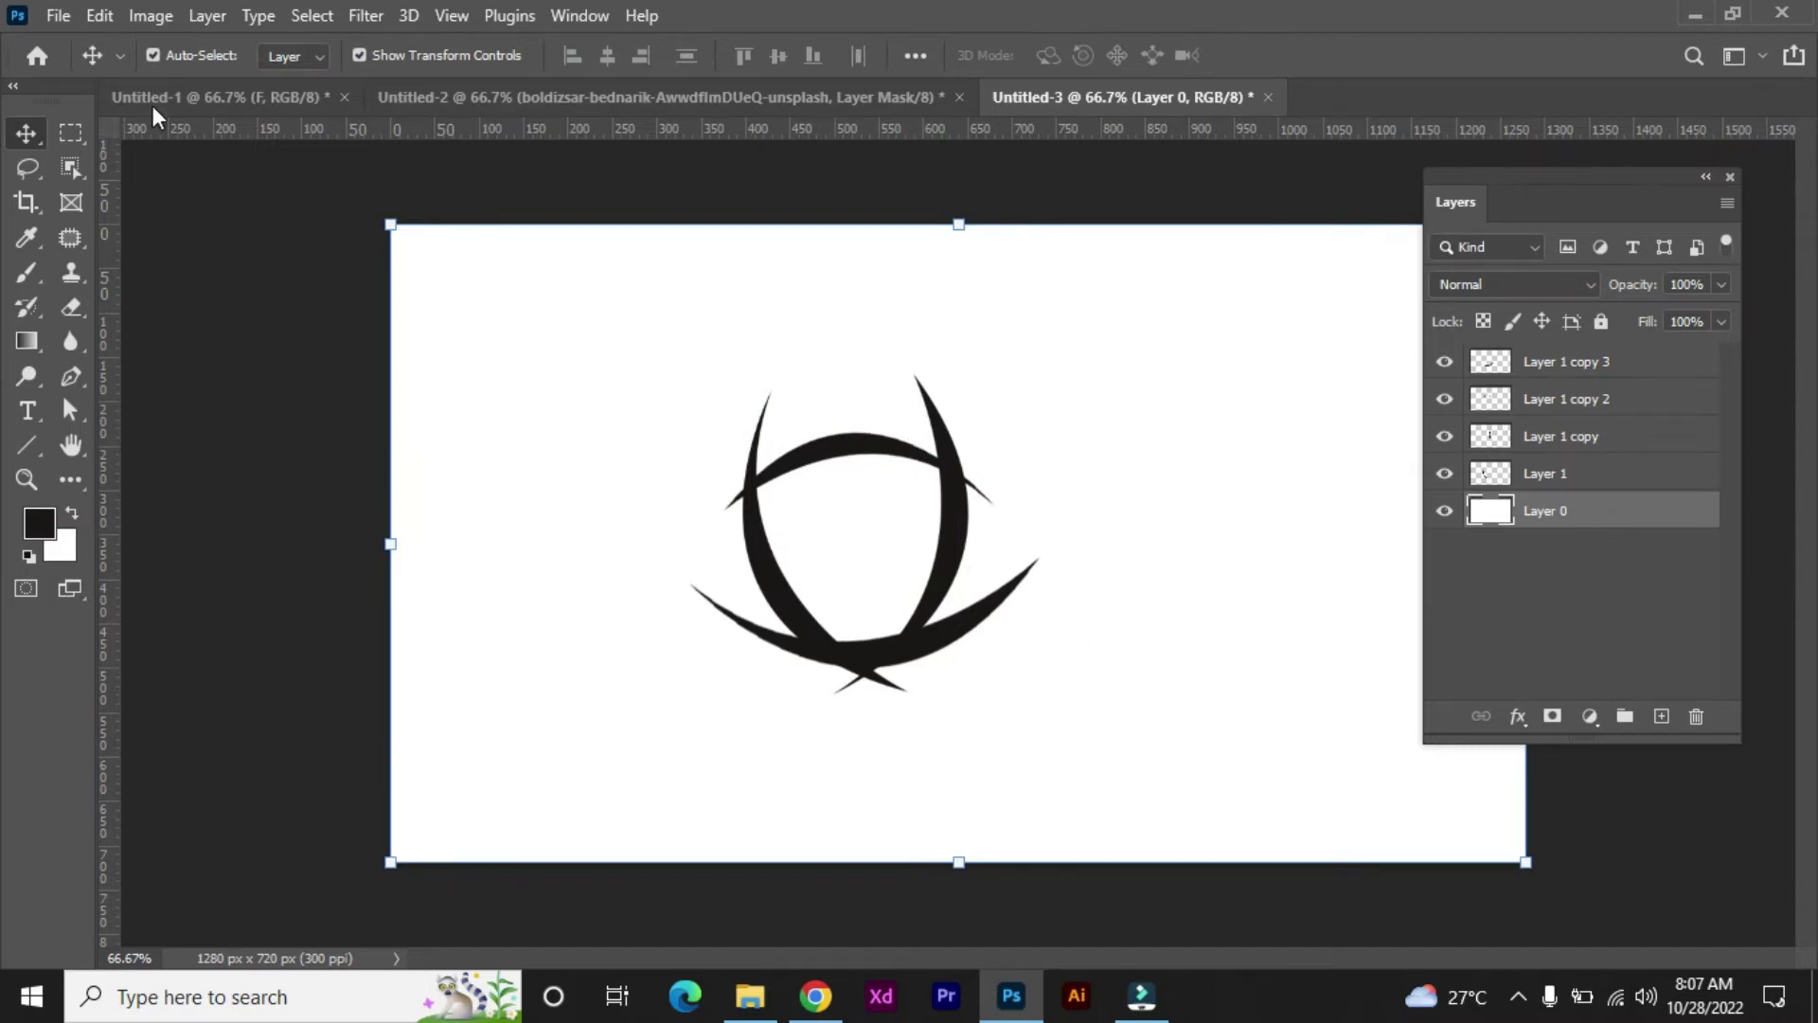
# Step: Define the crescent artwork as a brush preset named "grass"
pyautogui.click(102, 17)
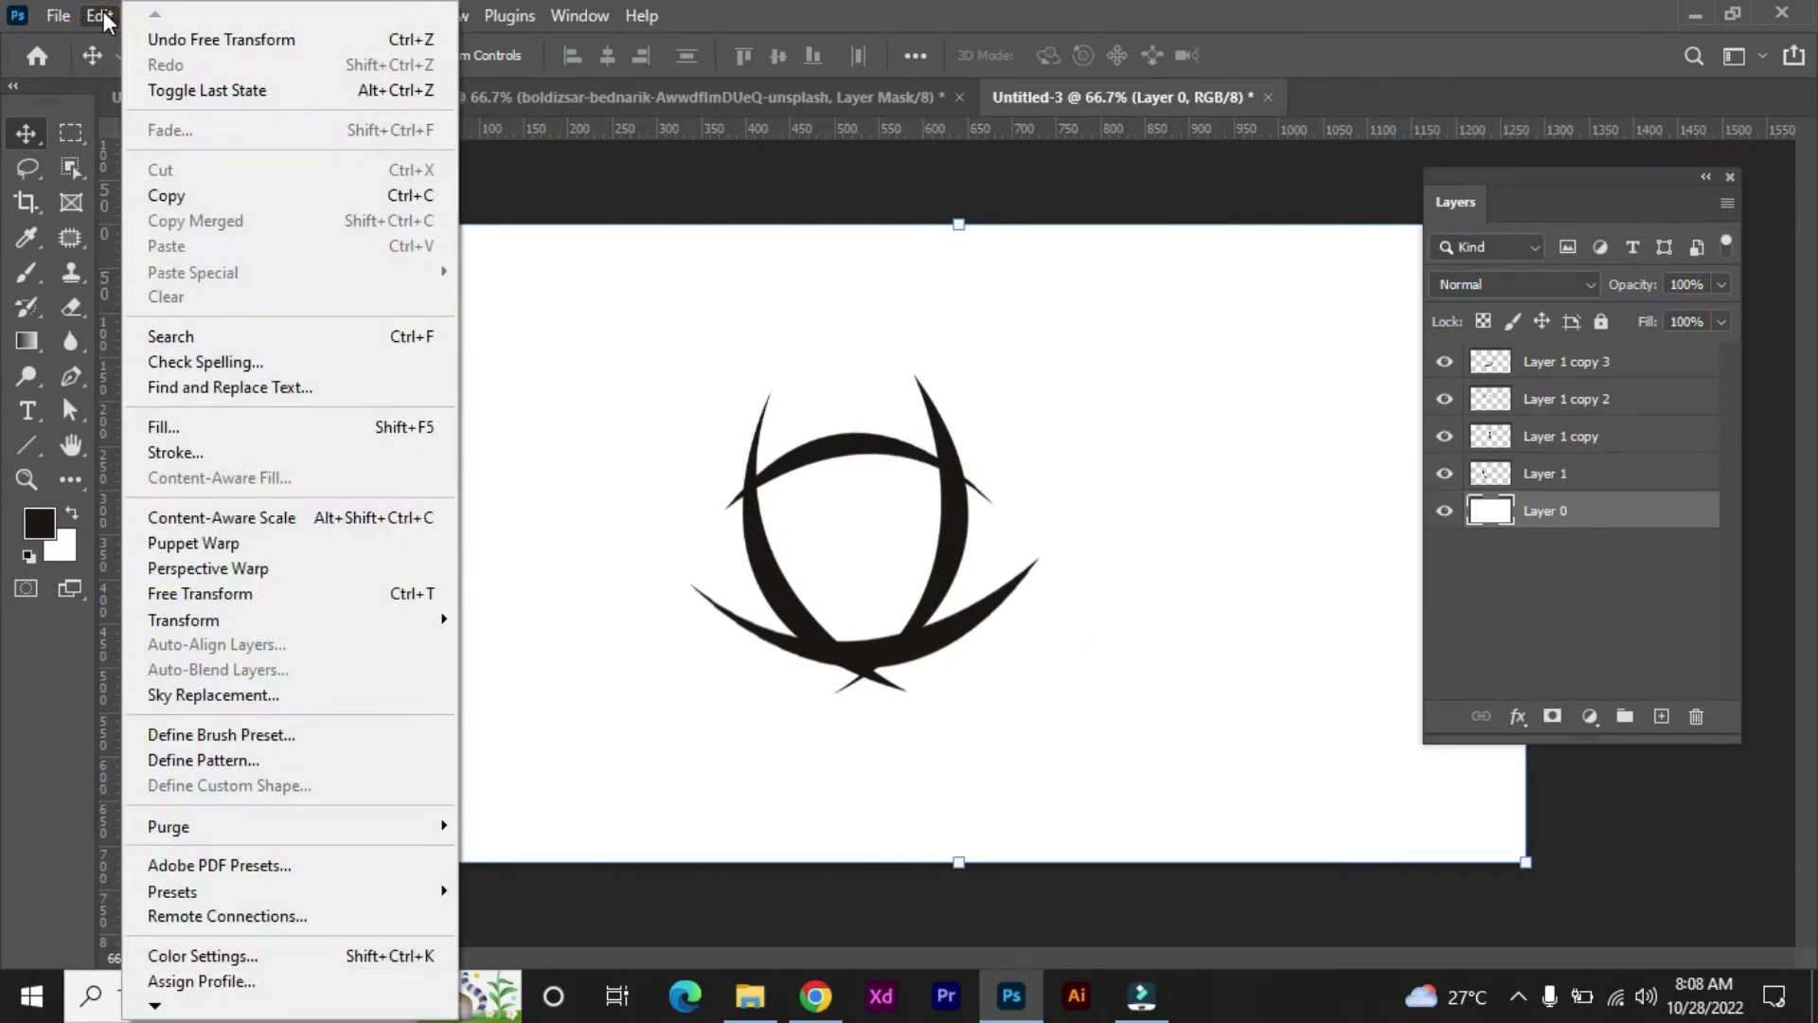
pyautogui.click(309, 735)
pyautogui.click(865, 309)
pyautogui.press('BackSpace')
pyautogui.press('BackSpace')
pyautogui.press('BackSpace')
pyautogui.press('BackSpace')
pyautogui.press('BackSpace')
pyautogui.press('BackSpace')
pyautogui.press('BackSpace')
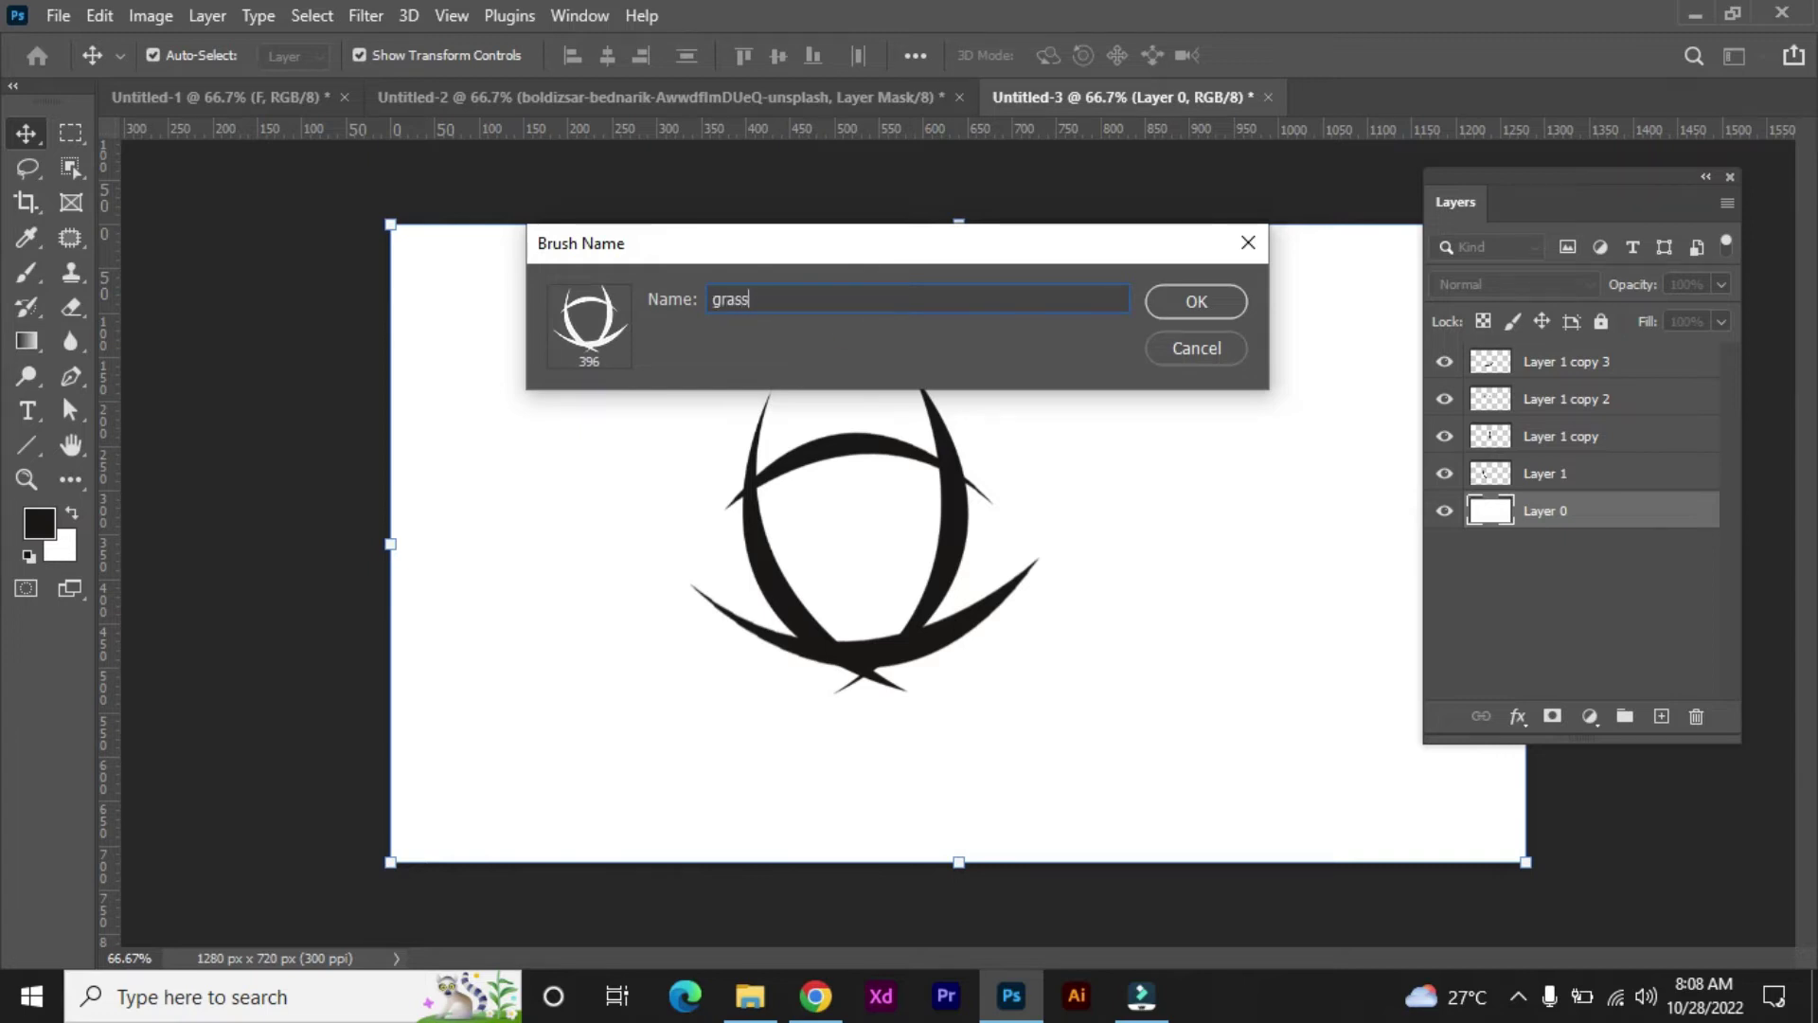
pyautogui.click(1196, 301)
# Step: Activate the Brush tool with the new grass brush and set its tip size to 49 px in the brush settings
pyautogui.press('b')
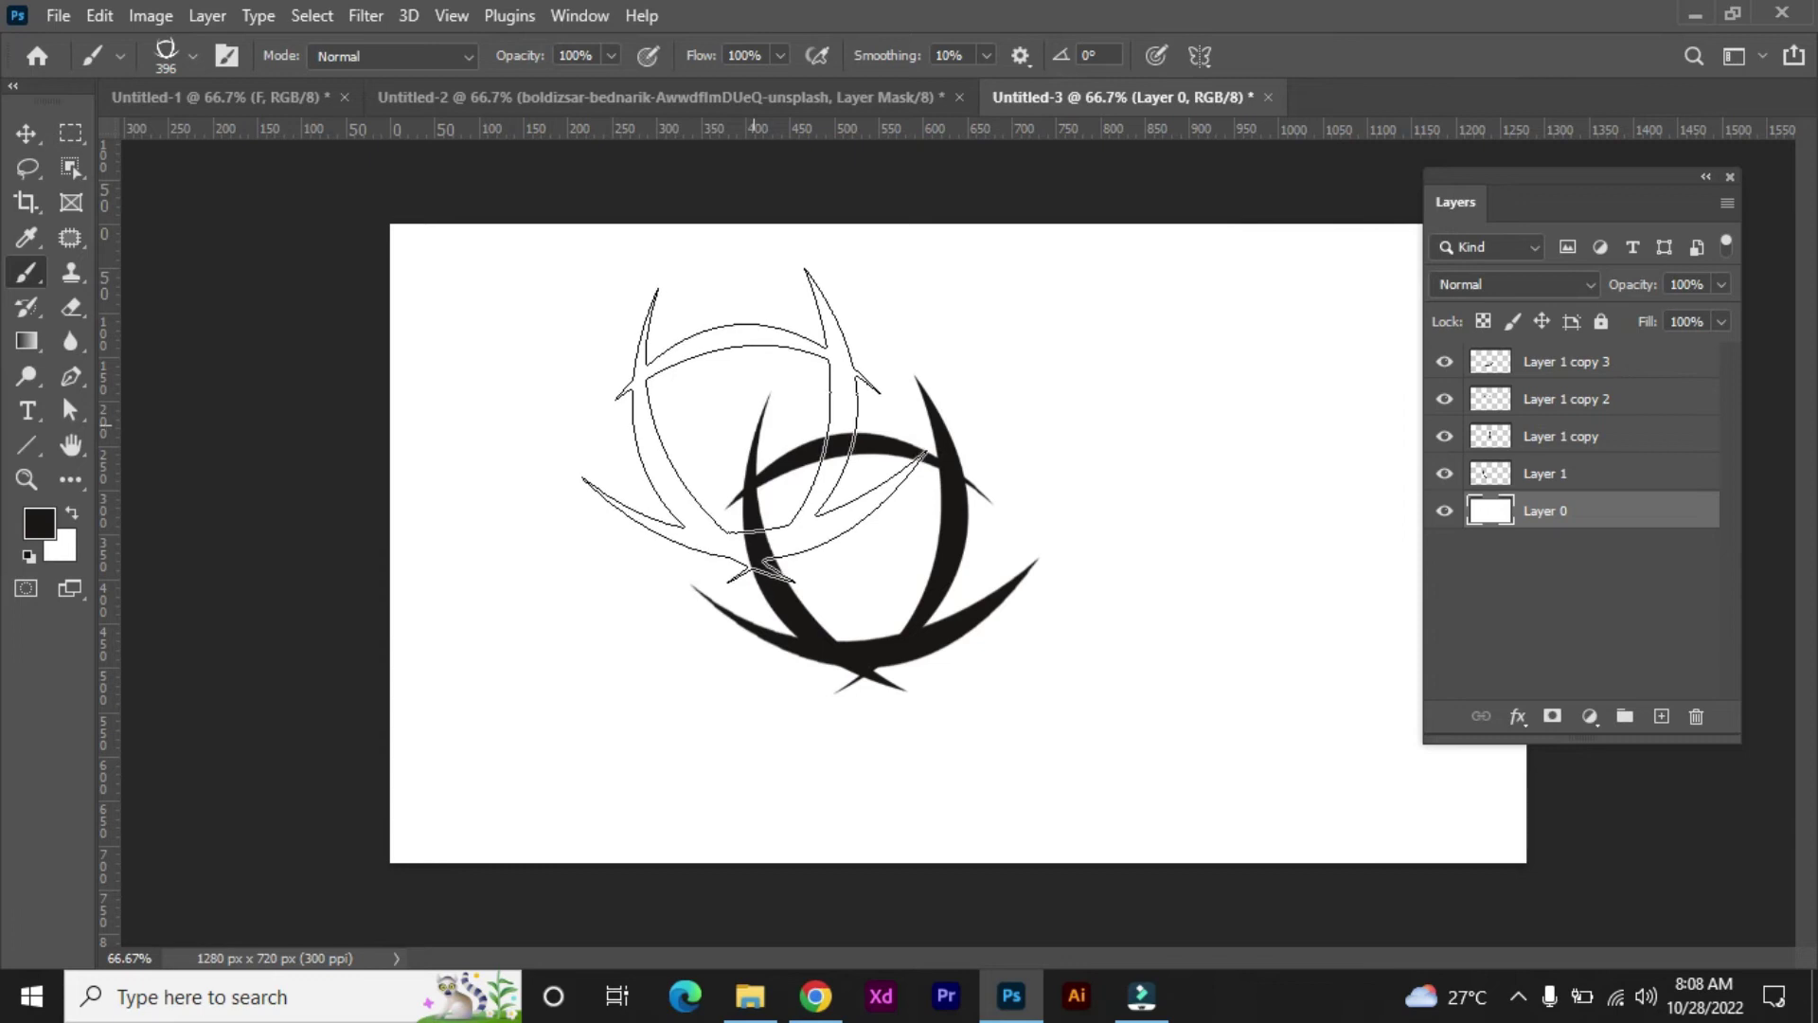
pyautogui.click(587, 19)
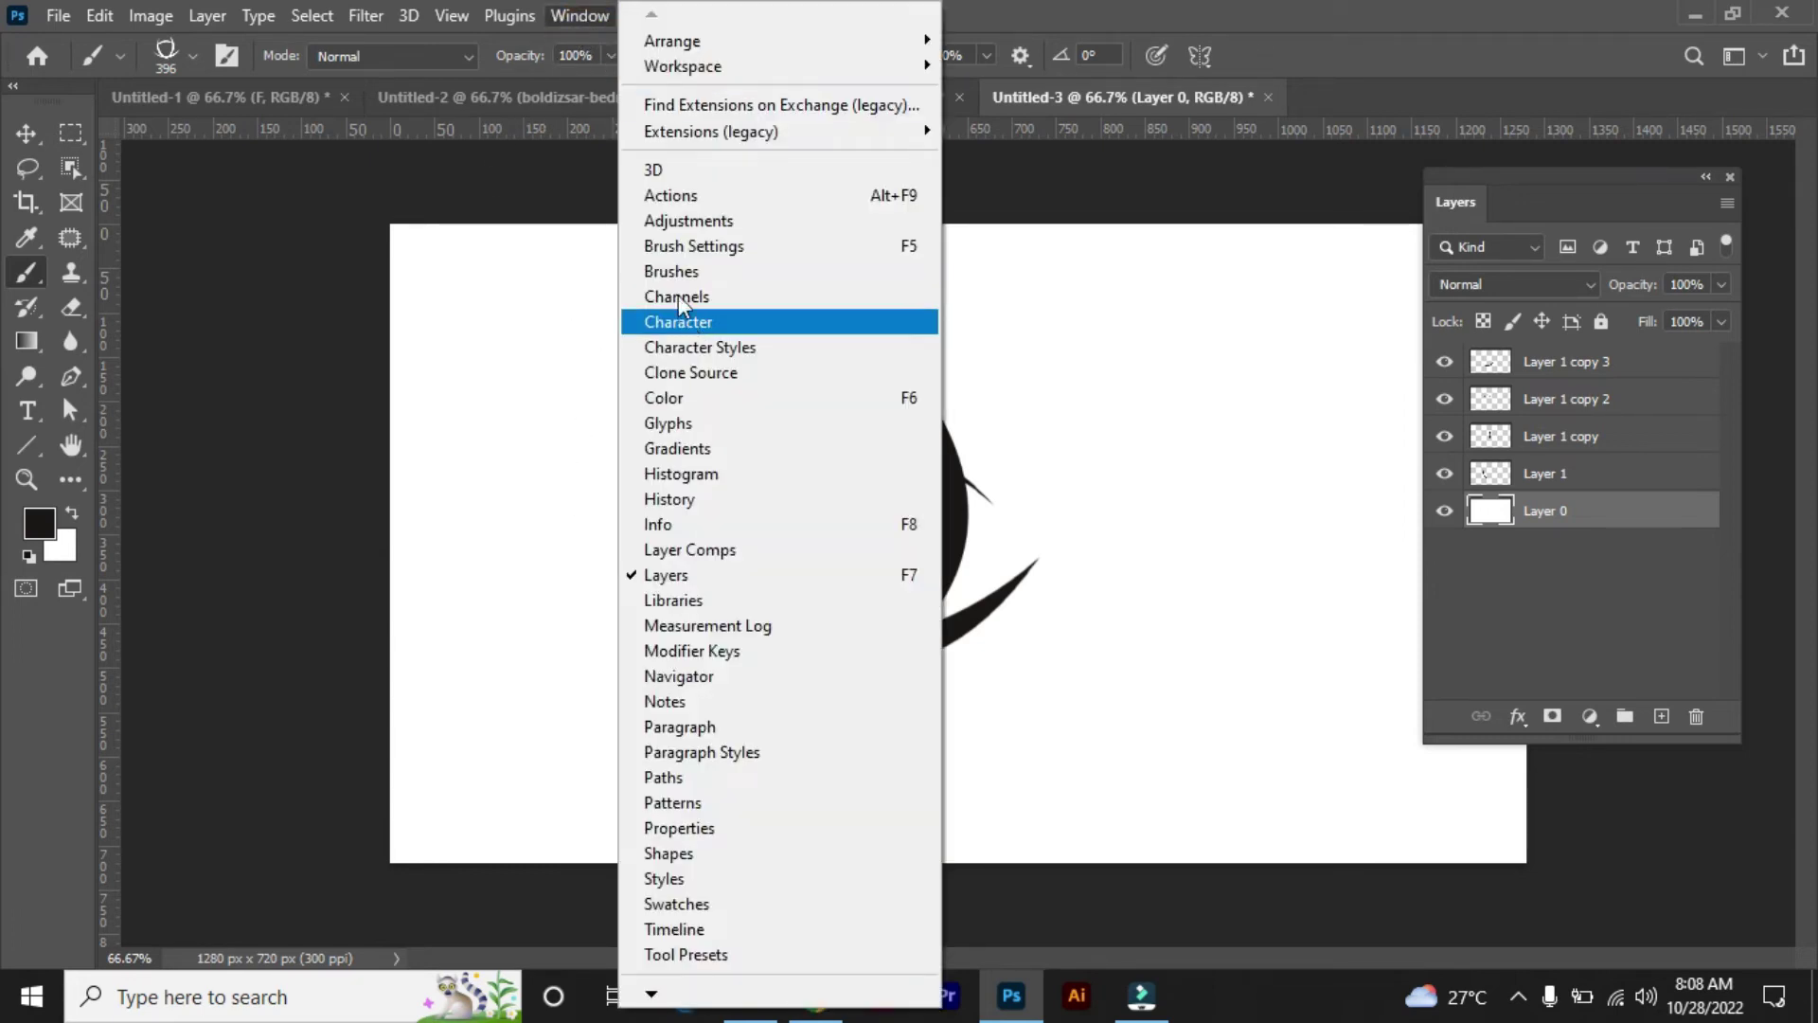
pyautogui.click(769, 248)
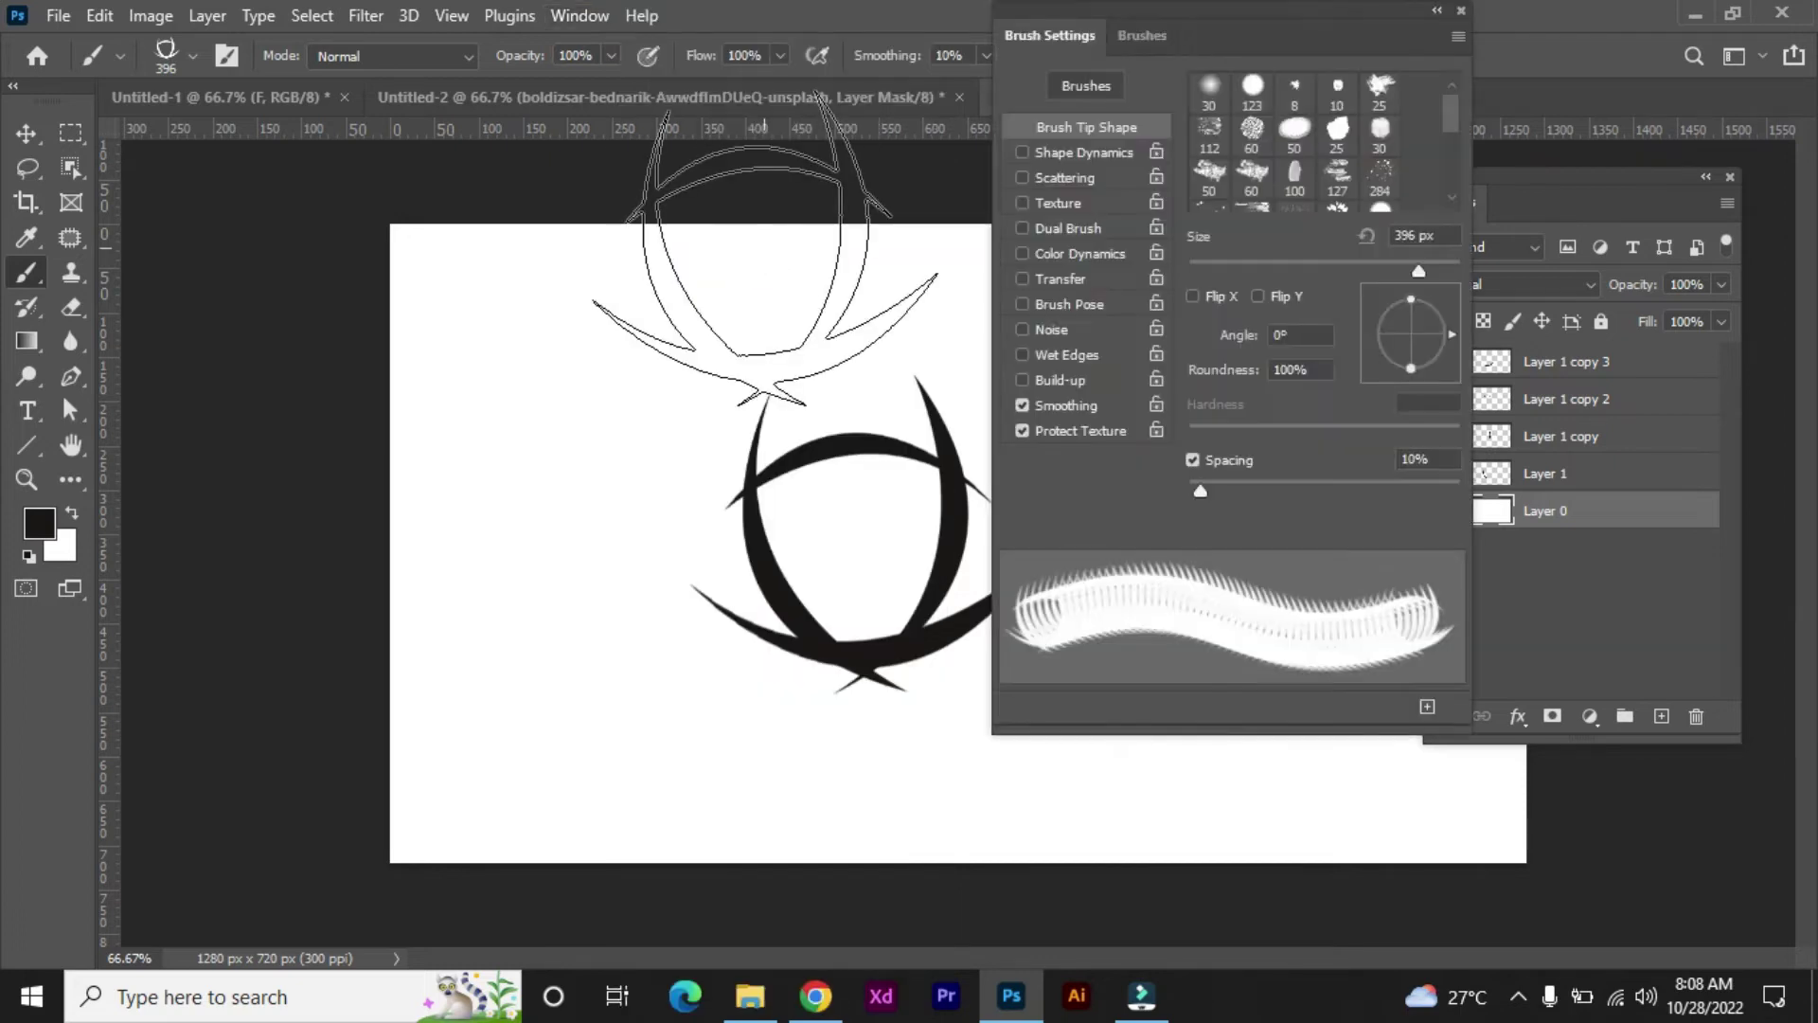
pyautogui.moveTo(1173, 362); pyautogui.dragTo(1150, 358)
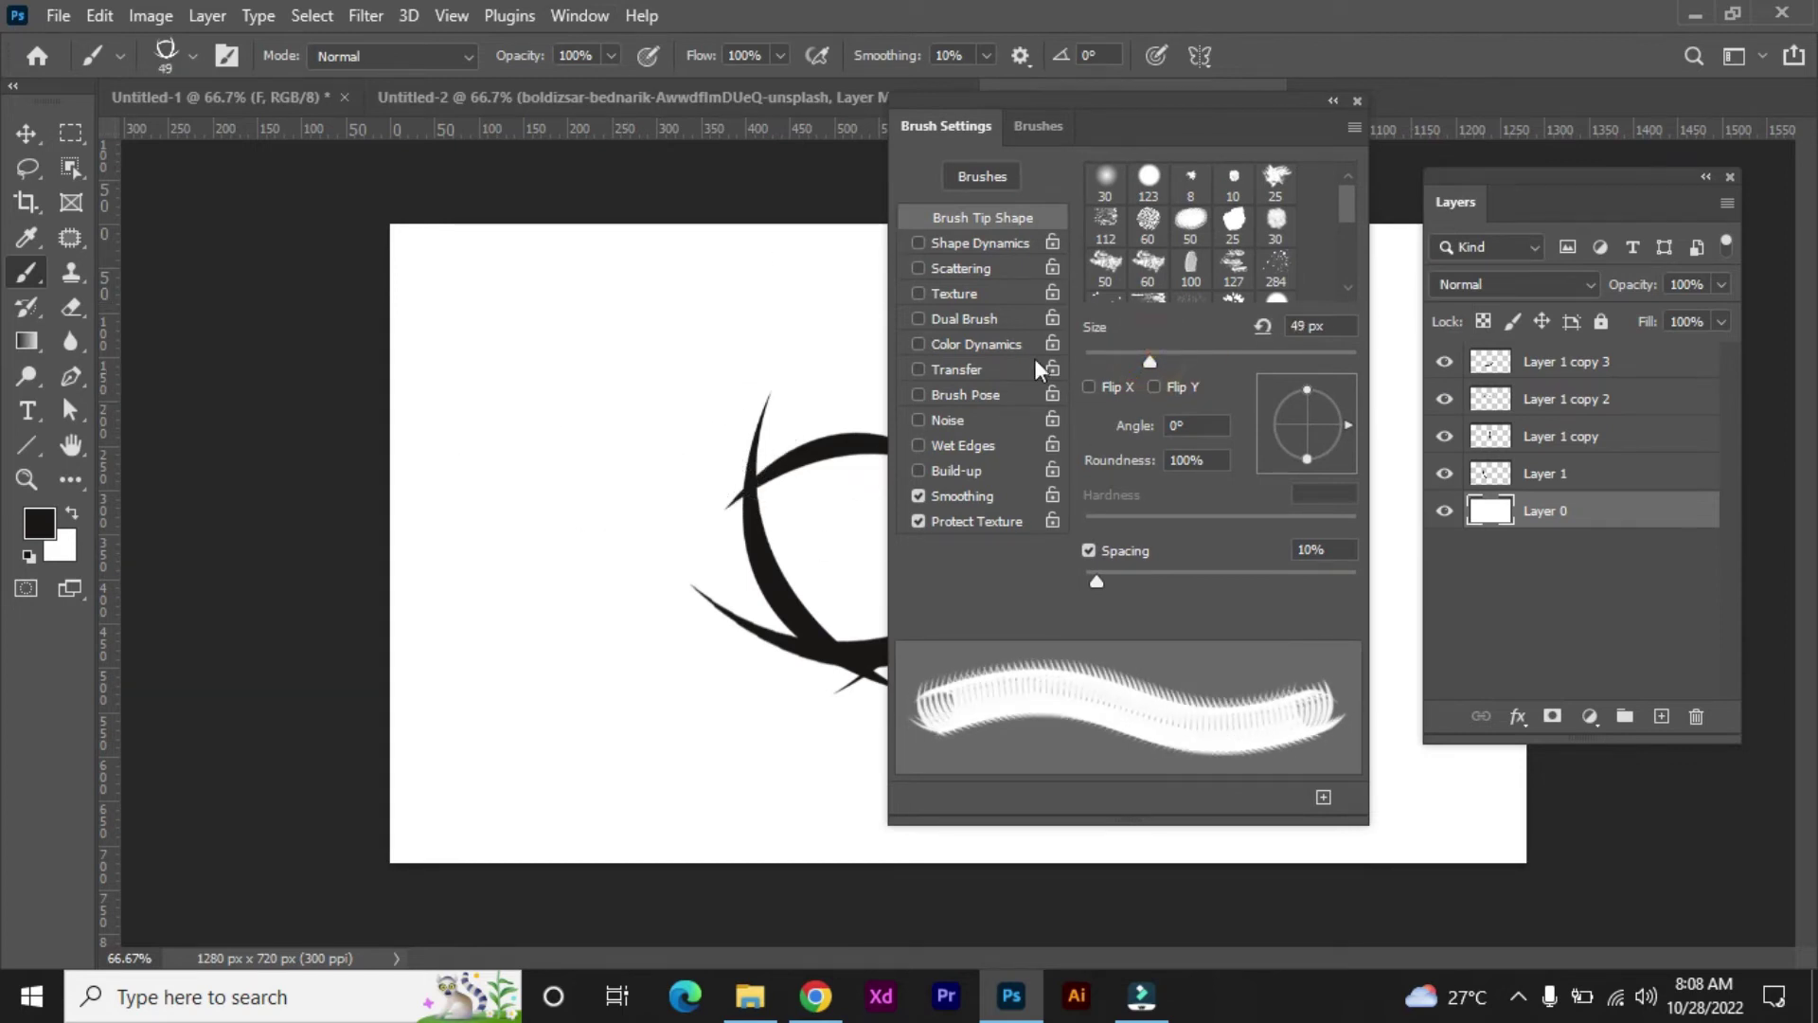
# Step: Enable Shape Dynamics with Size Jitter 100%, Minimum Diameter 21%, Angle Jitter 100% and Roundness Jitter 23%, and close the brush settings
pyautogui.click(951, 242)
pyautogui.moveTo(1086, 202); pyautogui.dragTo(1360, 204)
pyautogui.moveTo(1089, 411); pyautogui.dragTo(1360, 411)
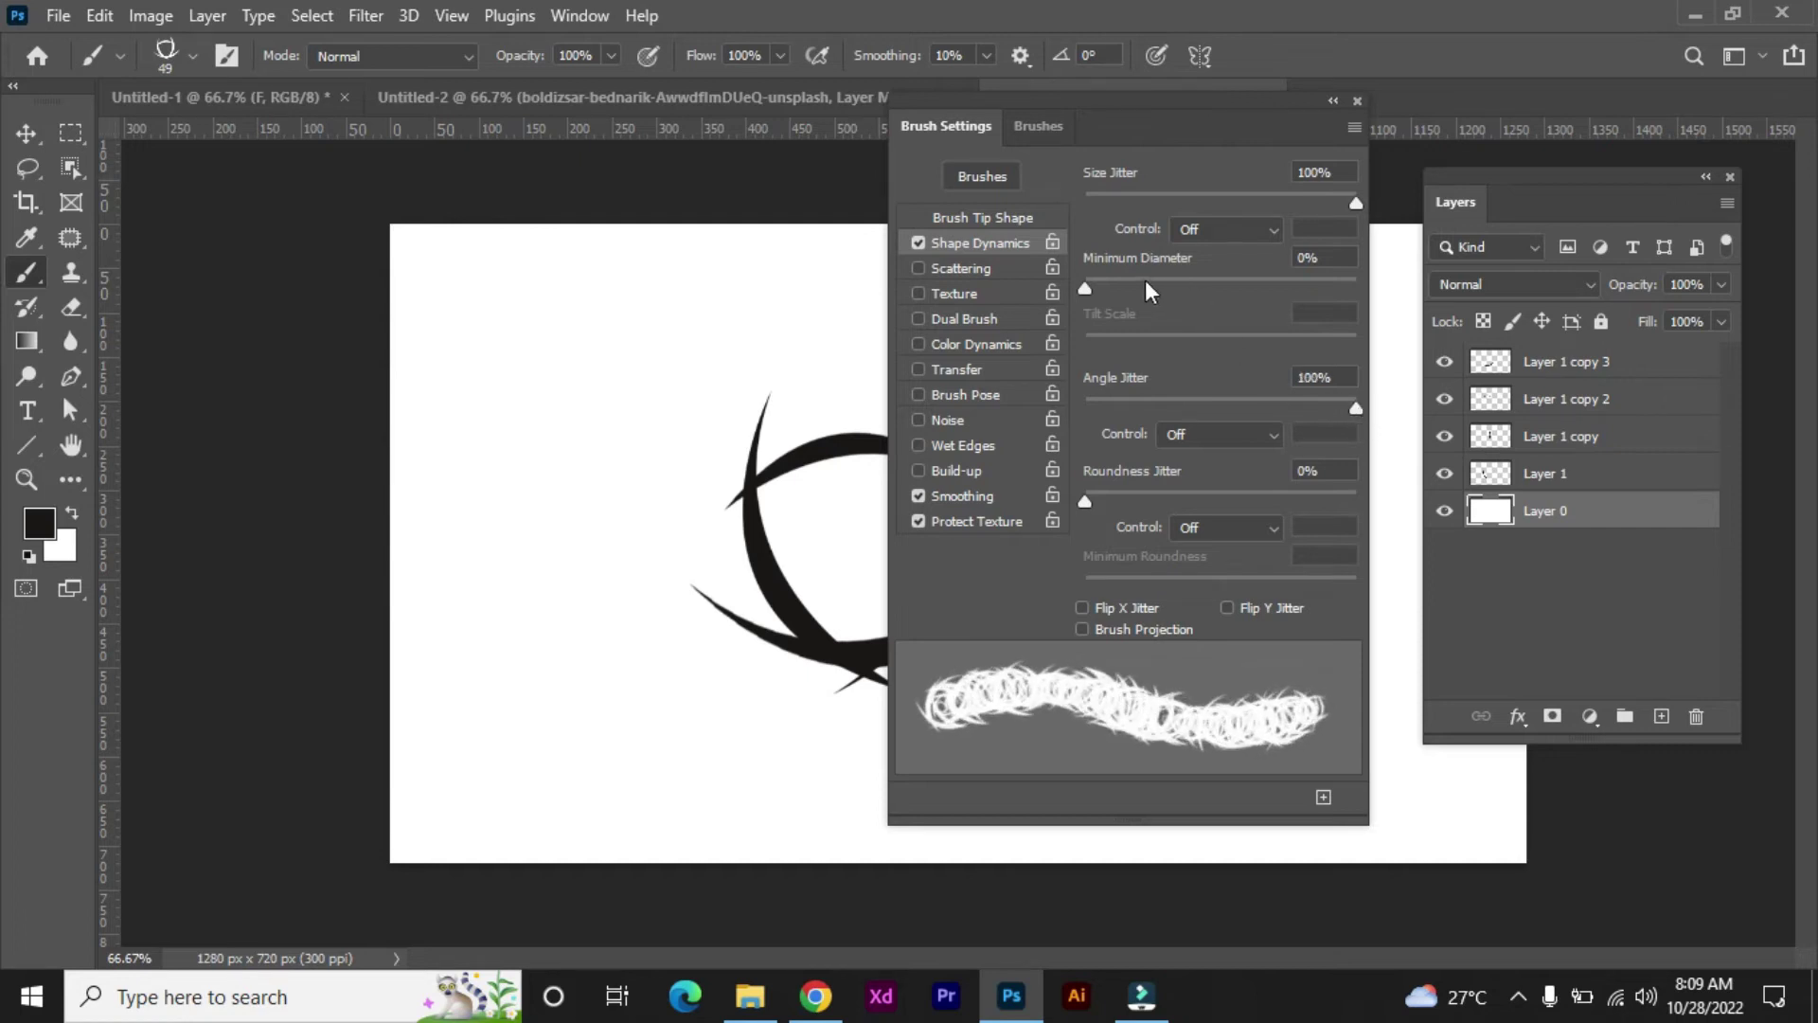
pyautogui.moveTo(1111, 286); pyautogui.dragTo(1141, 286)
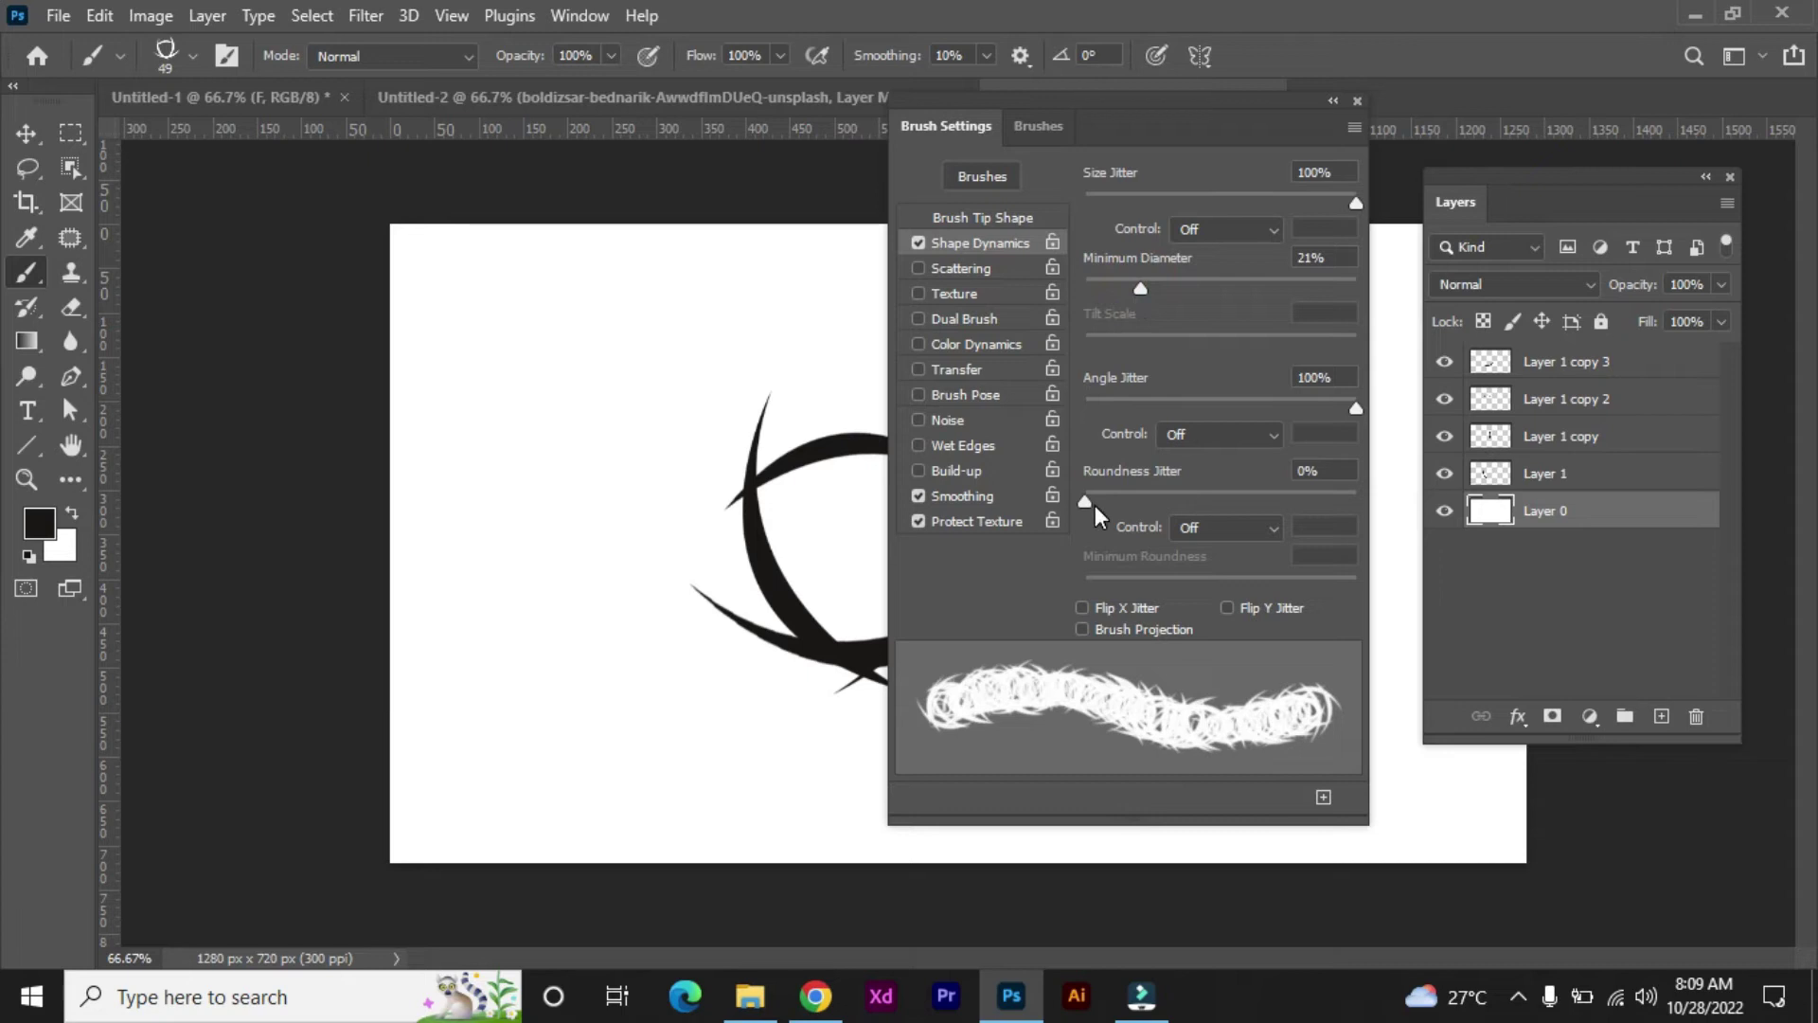
pyautogui.moveTo(1111, 492); pyautogui.dragTo(1148, 498)
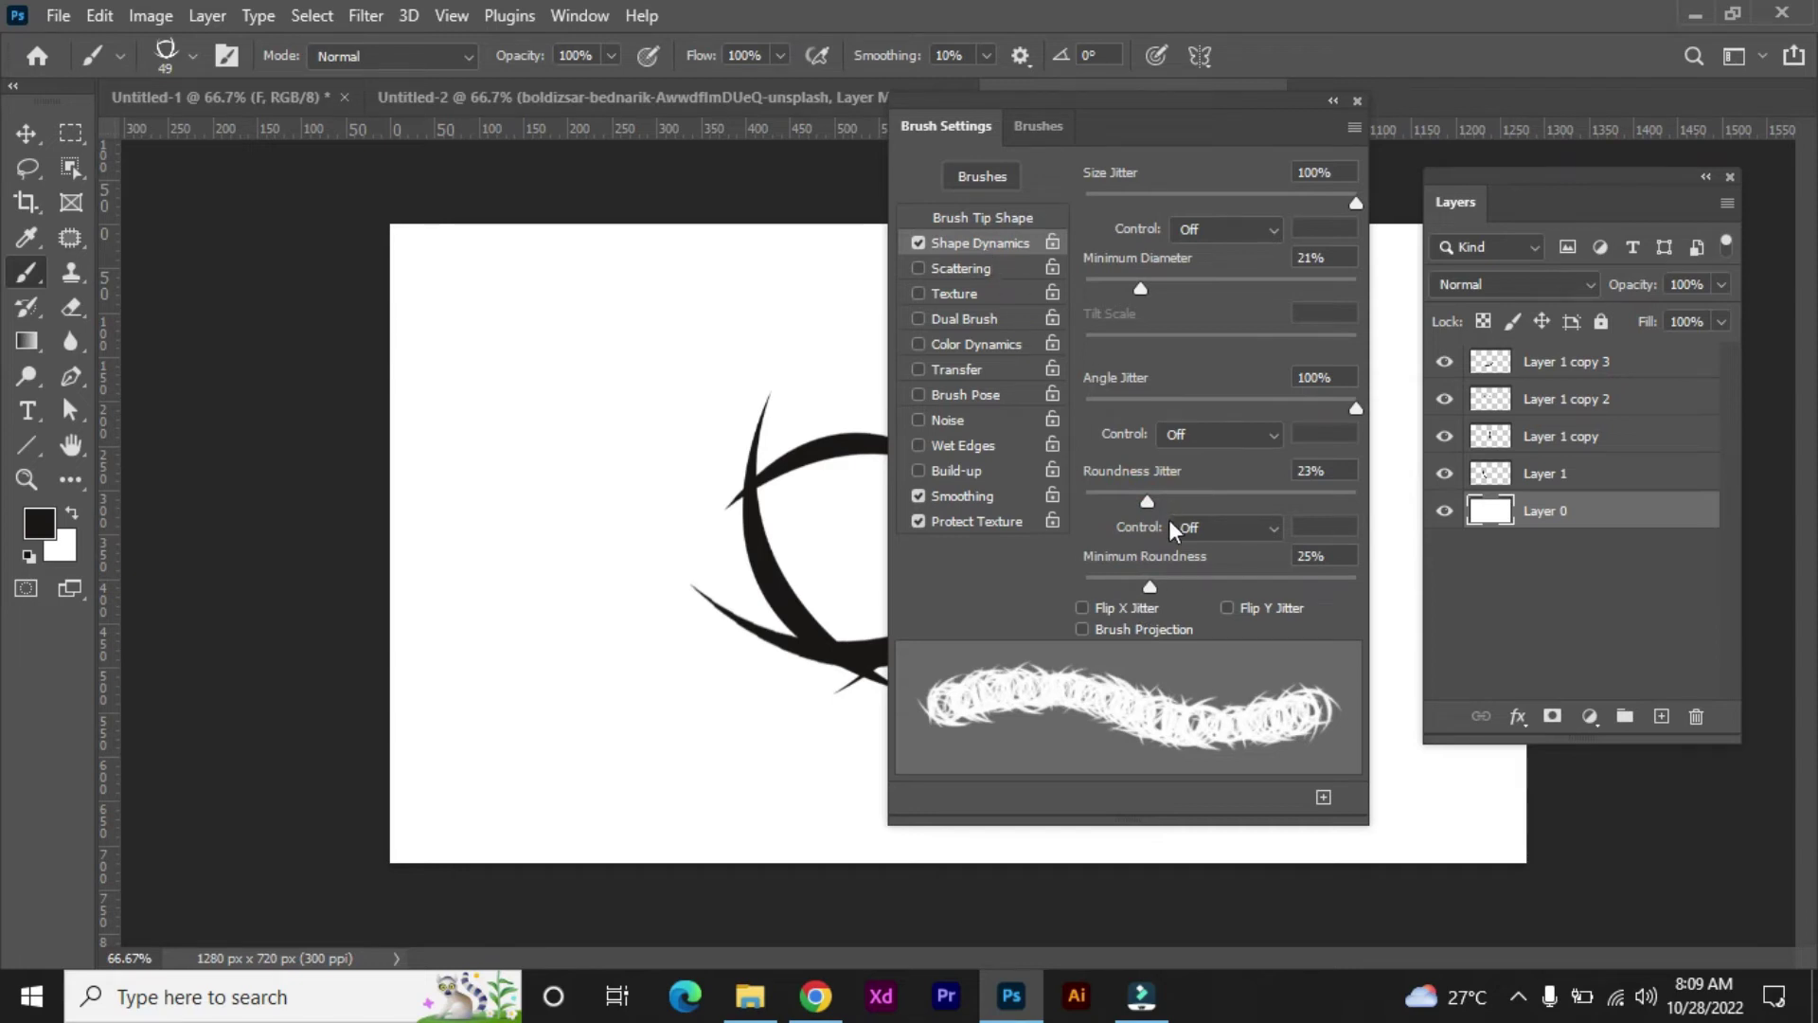
pyautogui.click(1358, 100)
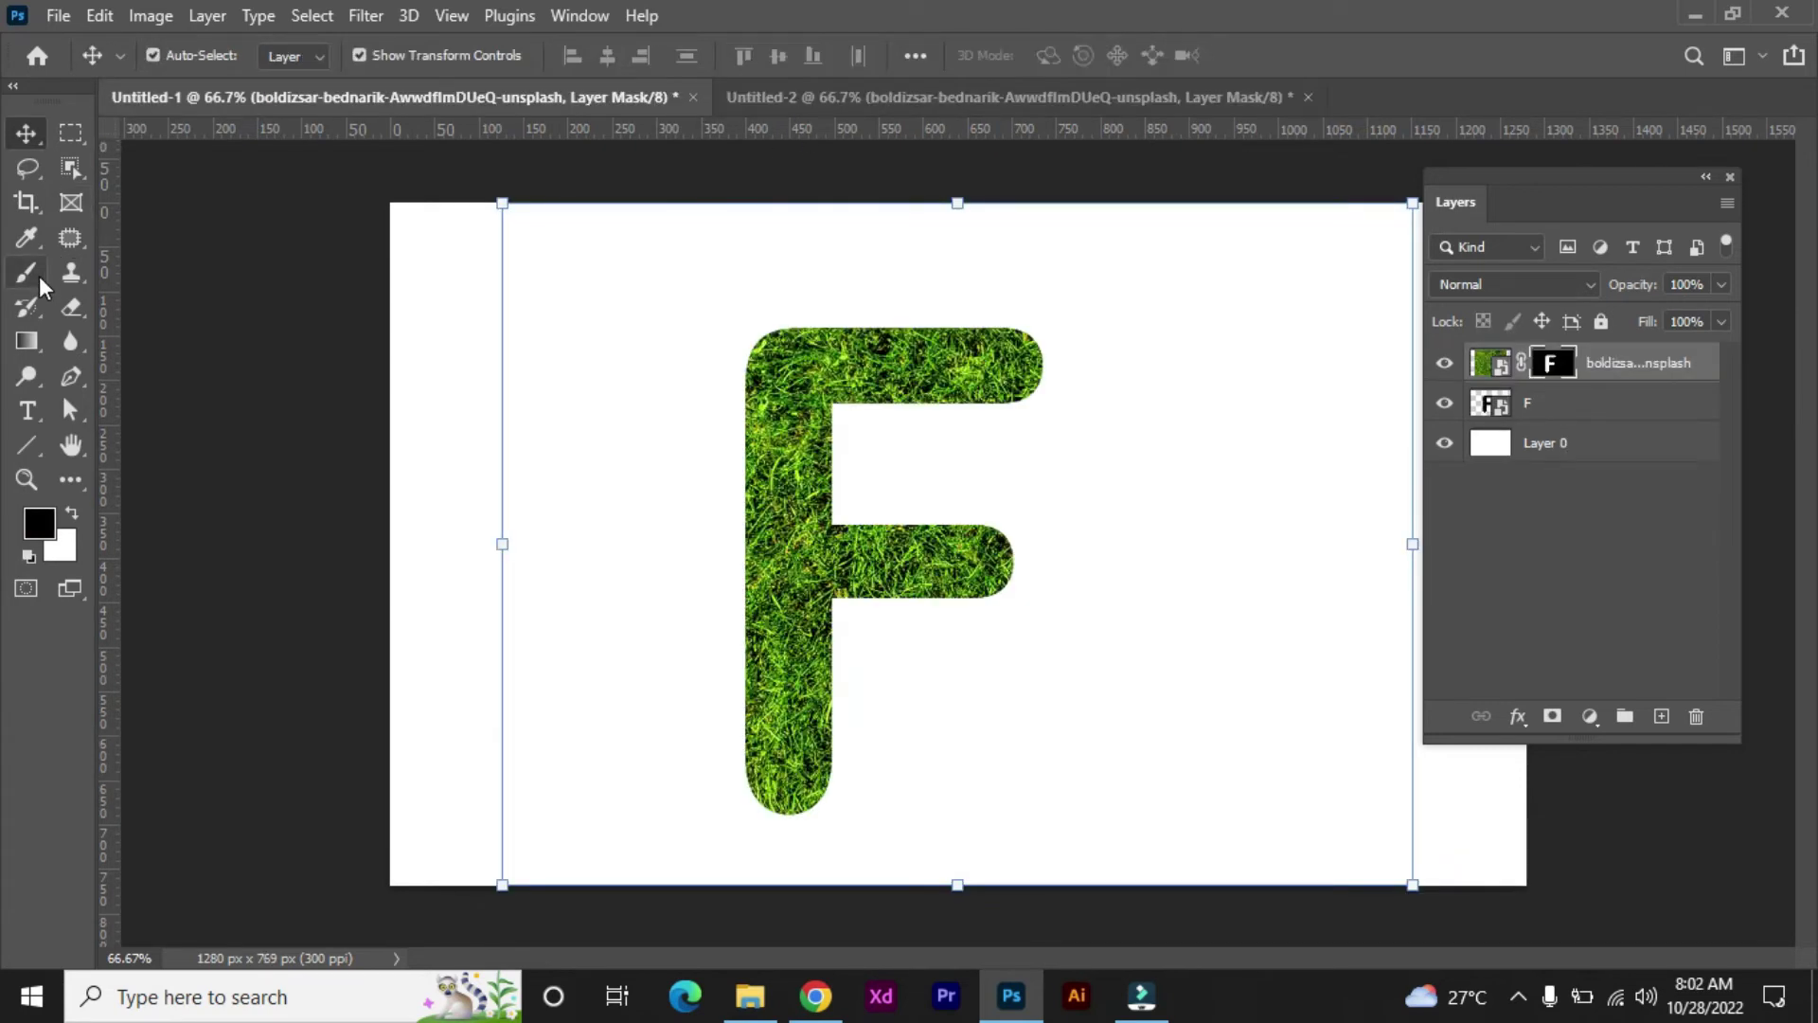
# Step: Activate the Brush tool with the 26 px grass brush in the document containing the grass-filled F
pyautogui.click(38, 276)
pyautogui.click(191, 55)
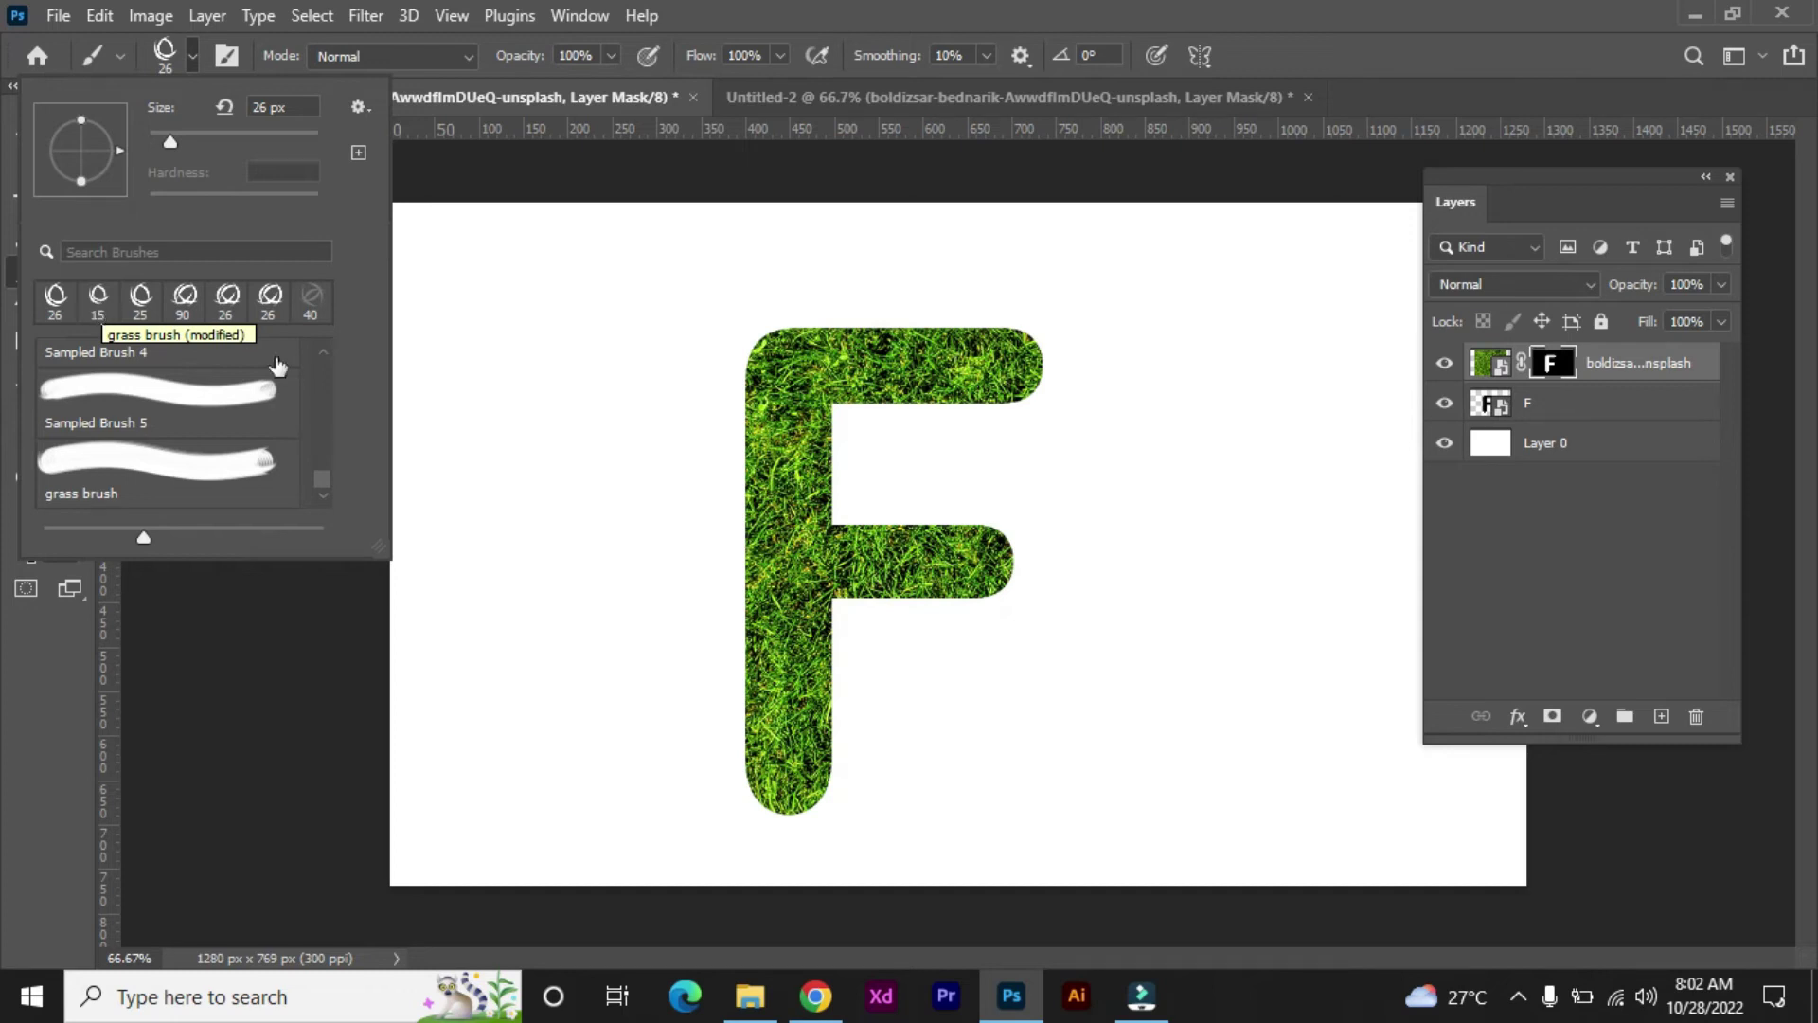
pyautogui.click(1258, 470)
pyautogui.click(1243, 460)
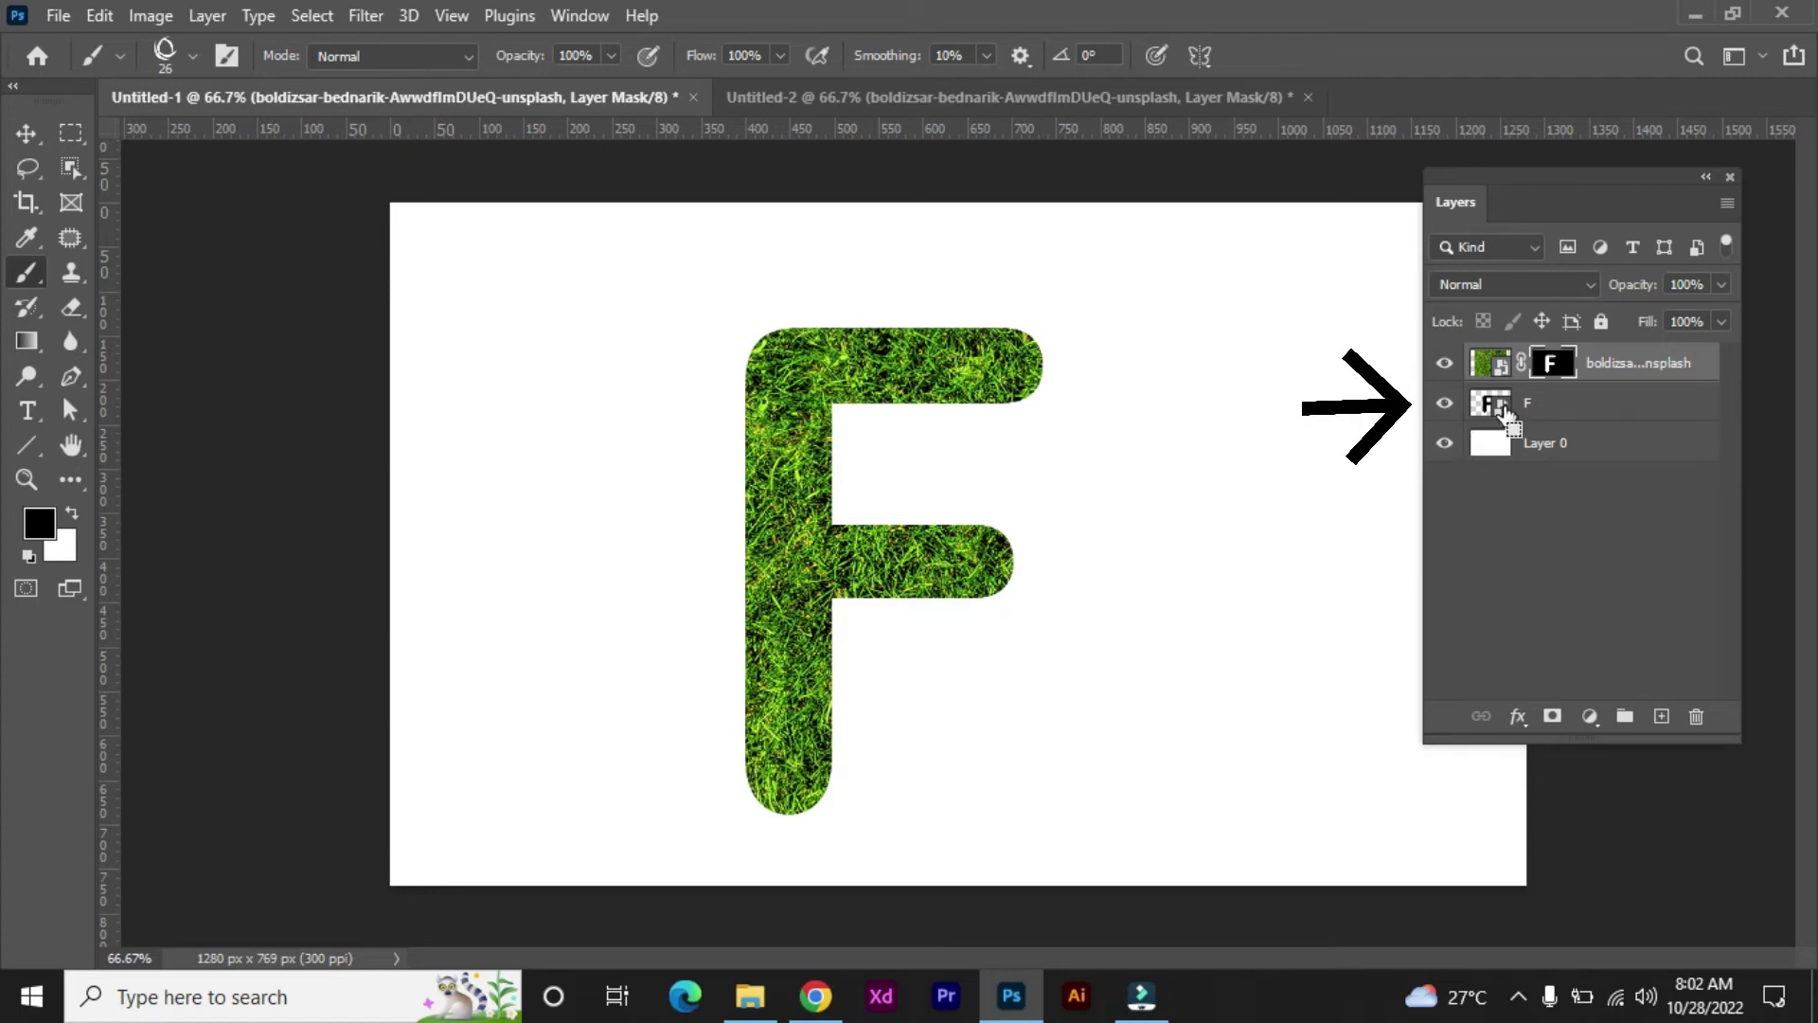
# Step: Load the F layer's outline as a selection, target the grass layer's mask and convert the selection to a work path with 1.0 pixel tolerance
pyautogui.keyDown('ctrl'); pyautogui.click(1505, 413); pyautogui.keyUp('ctrl')
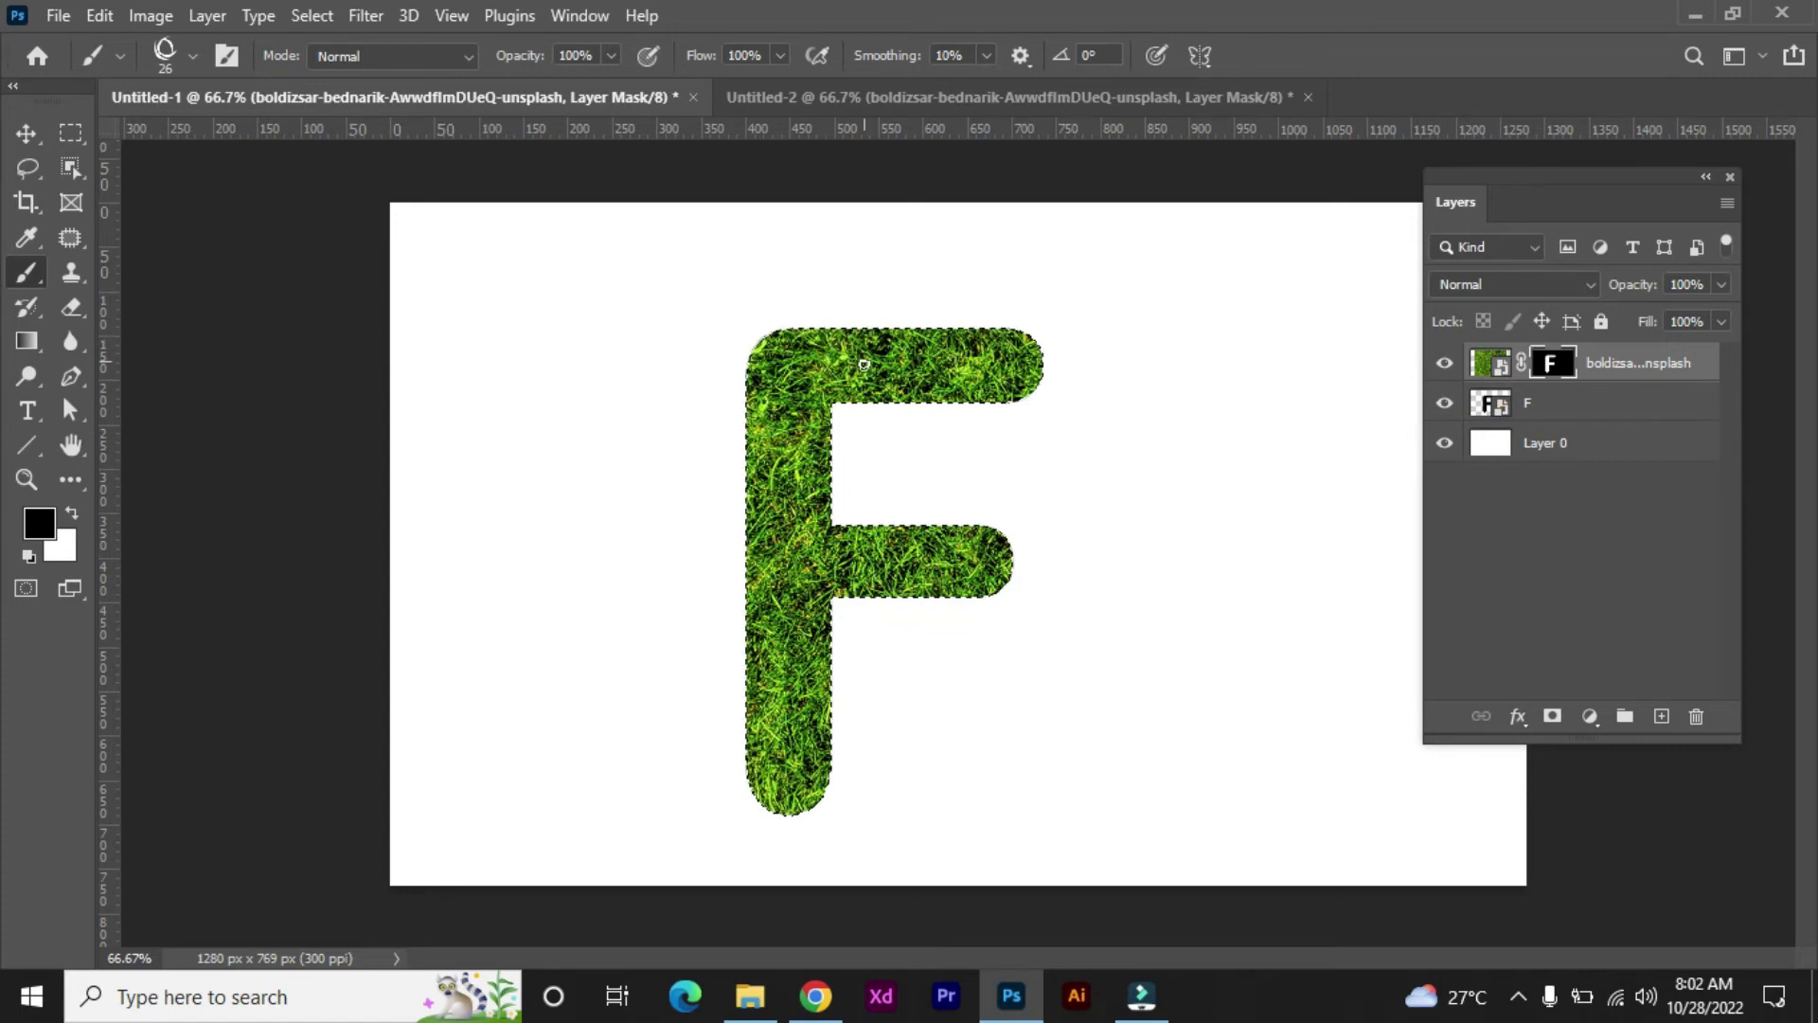
pyautogui.click(1550, 366)
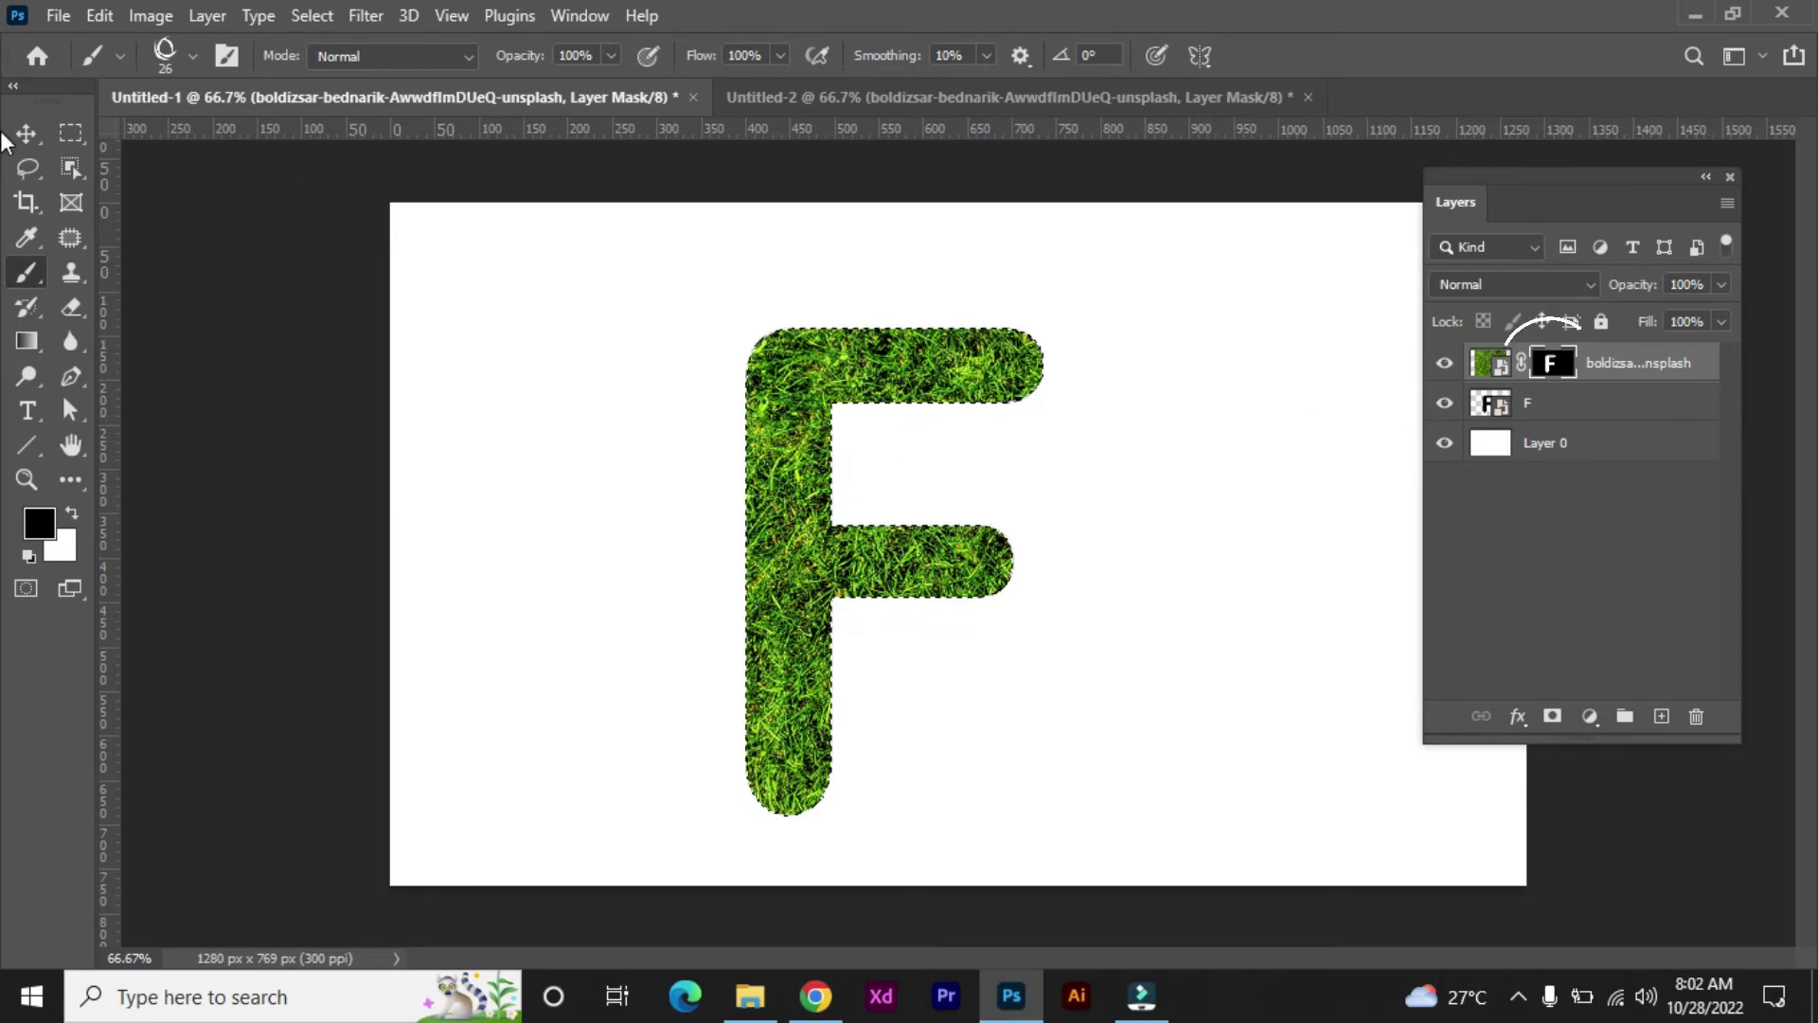
pyautogui.rightClick(32, 170)
pyautogui.click(76, 183)
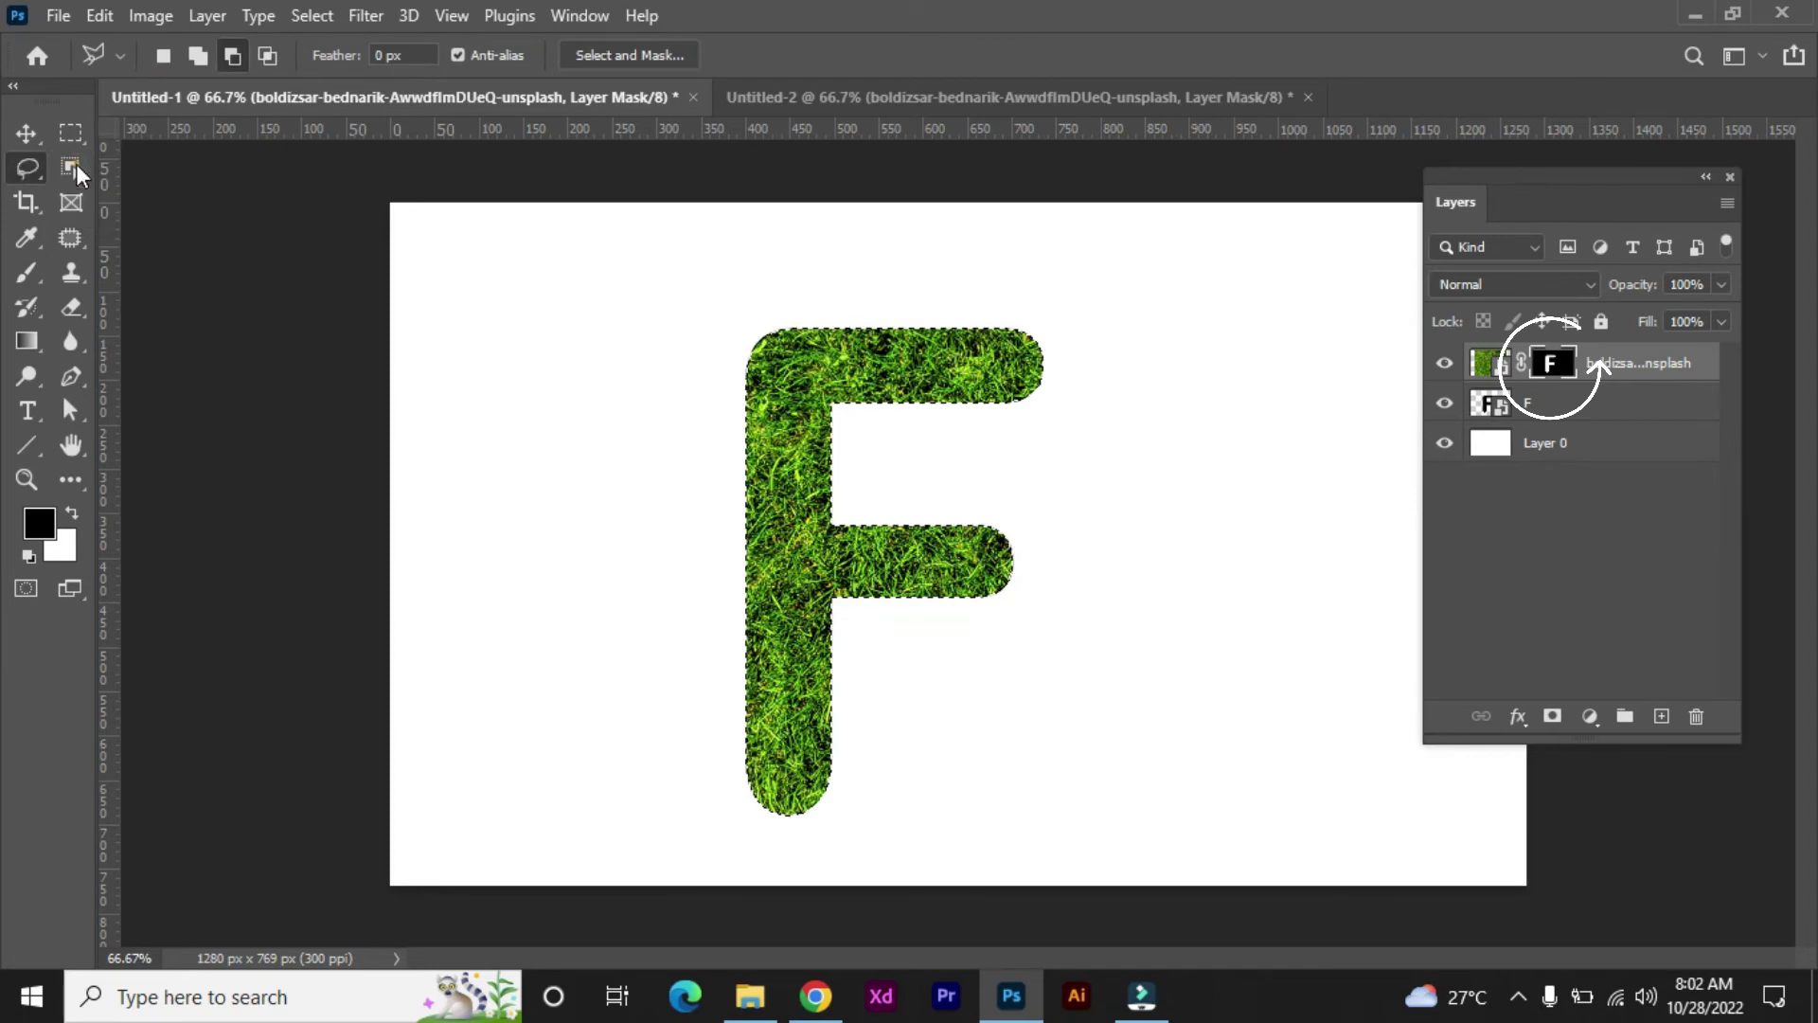
pyautogui.rightClick(777, 403)
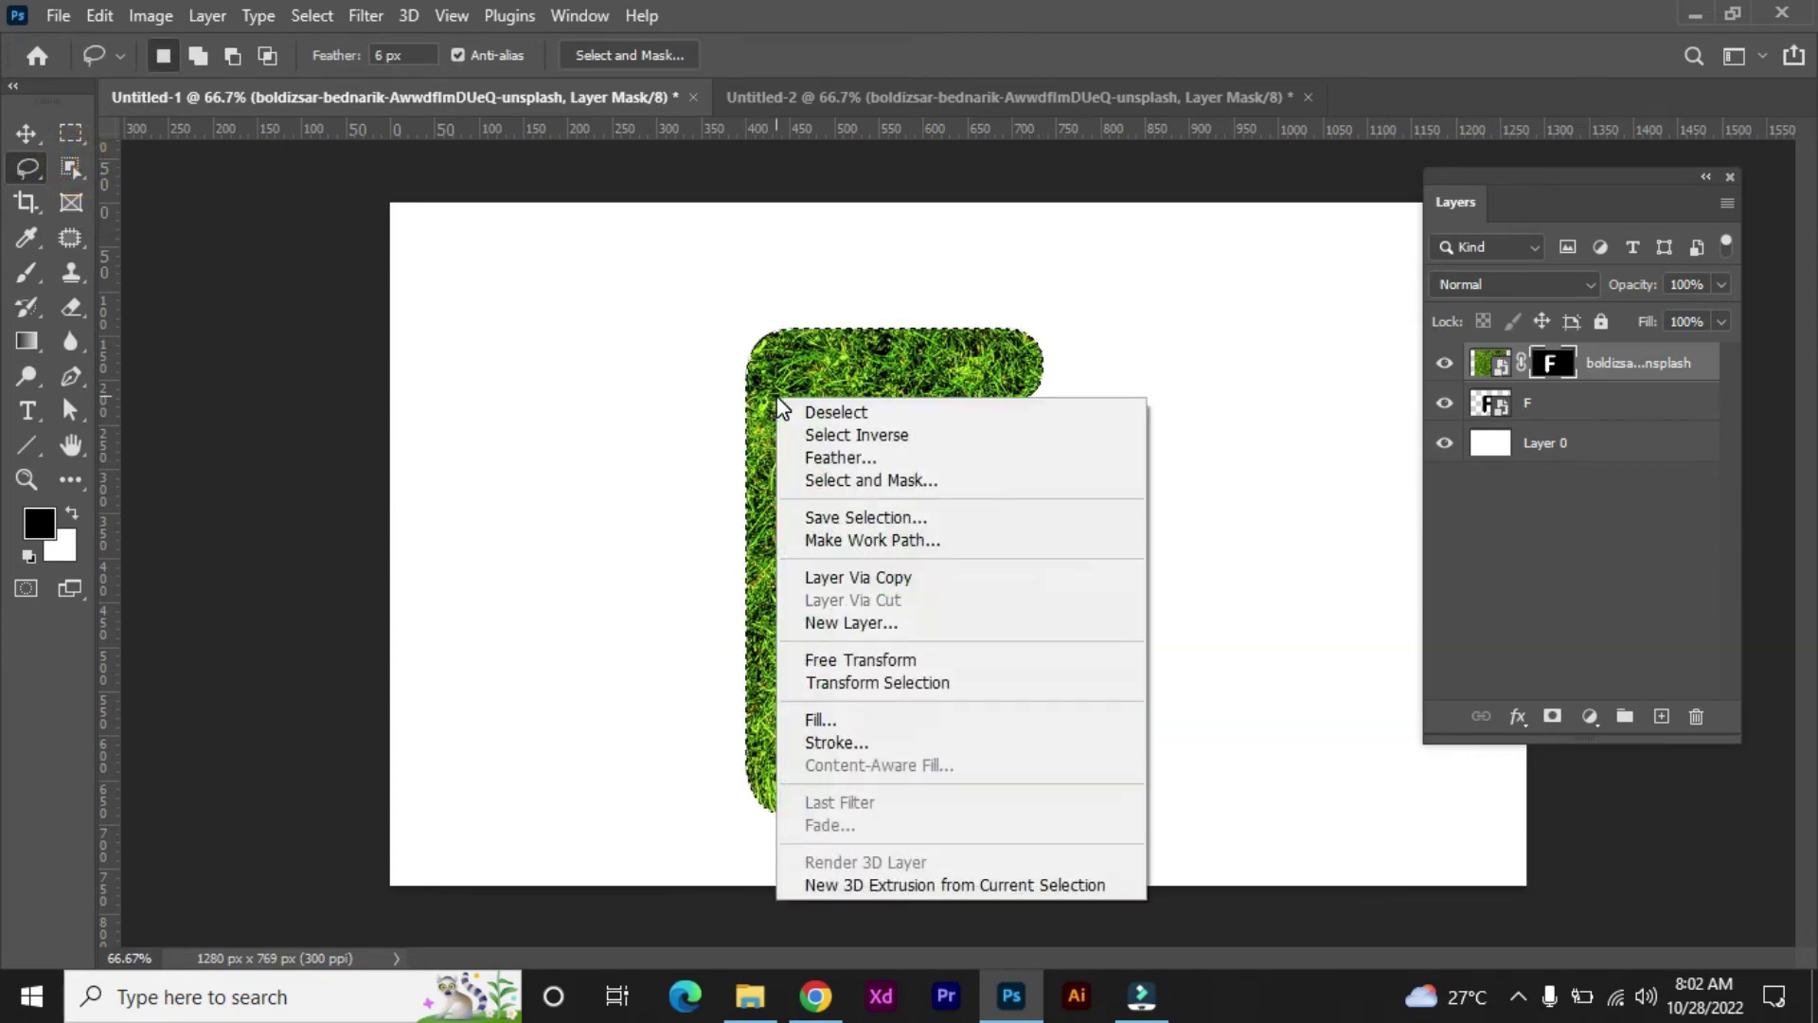
pyautogui.click(996, 554)
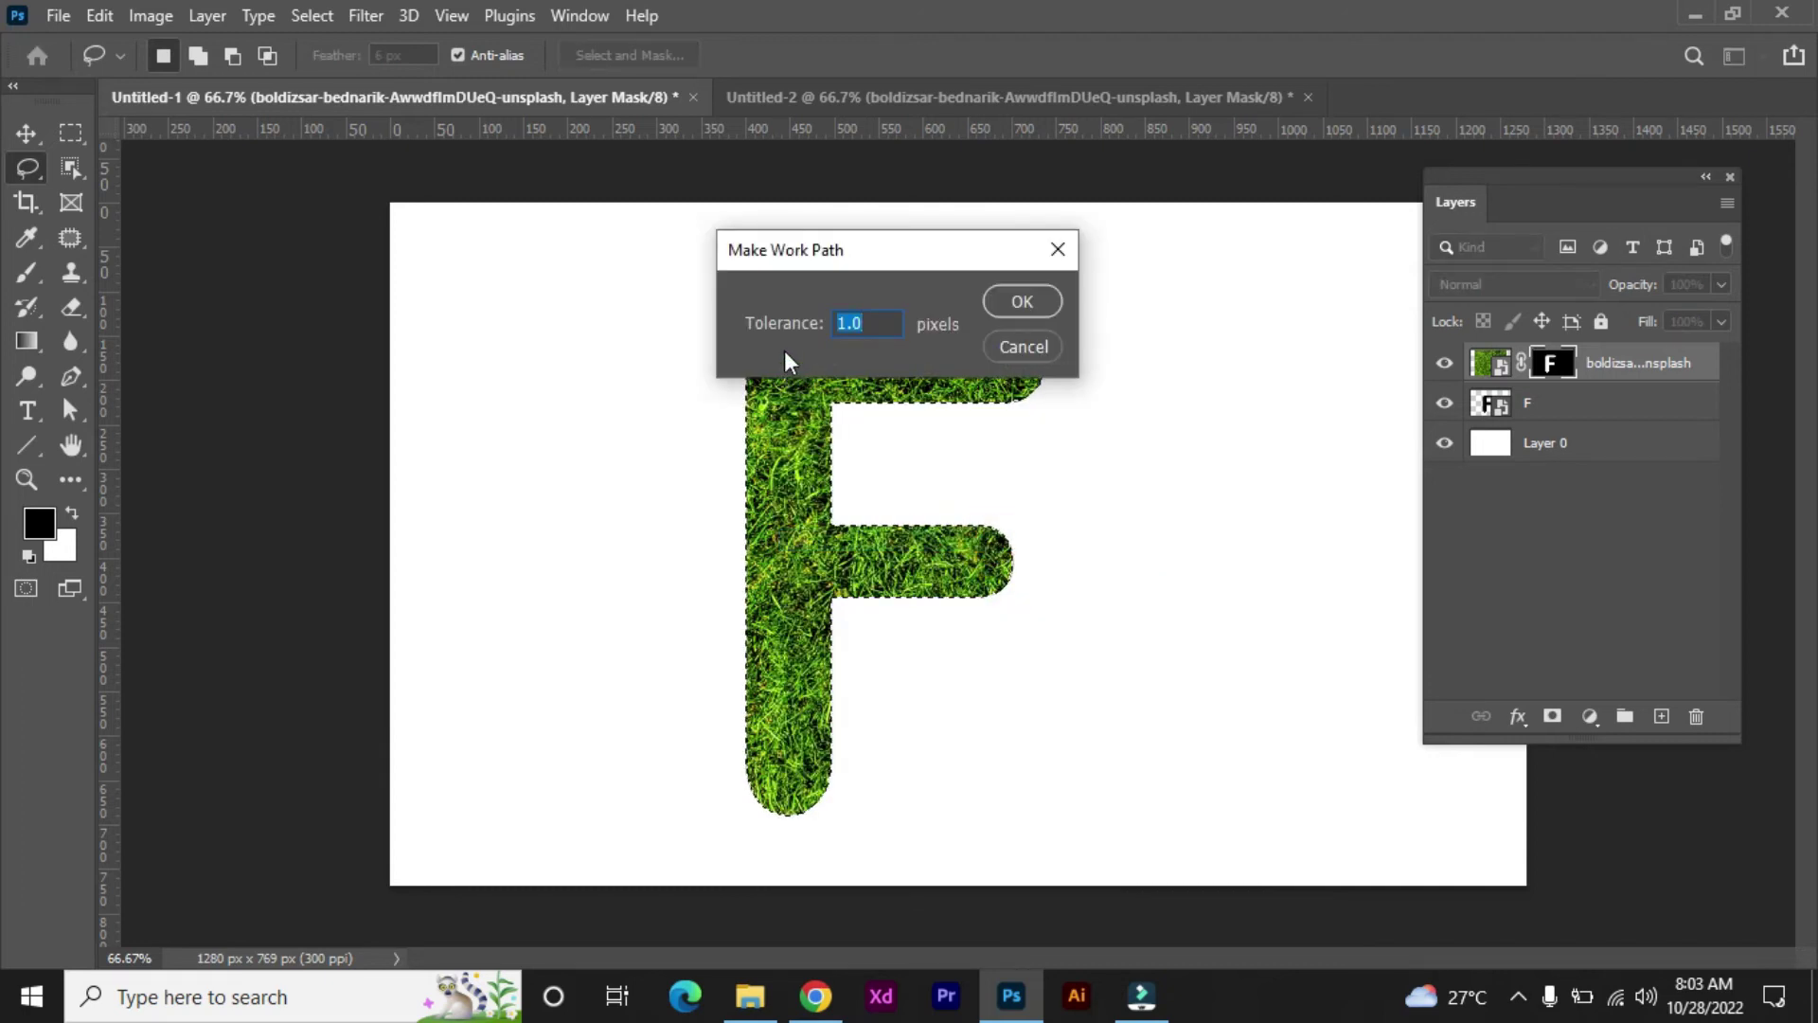
pyautogui.click(1017, 306)
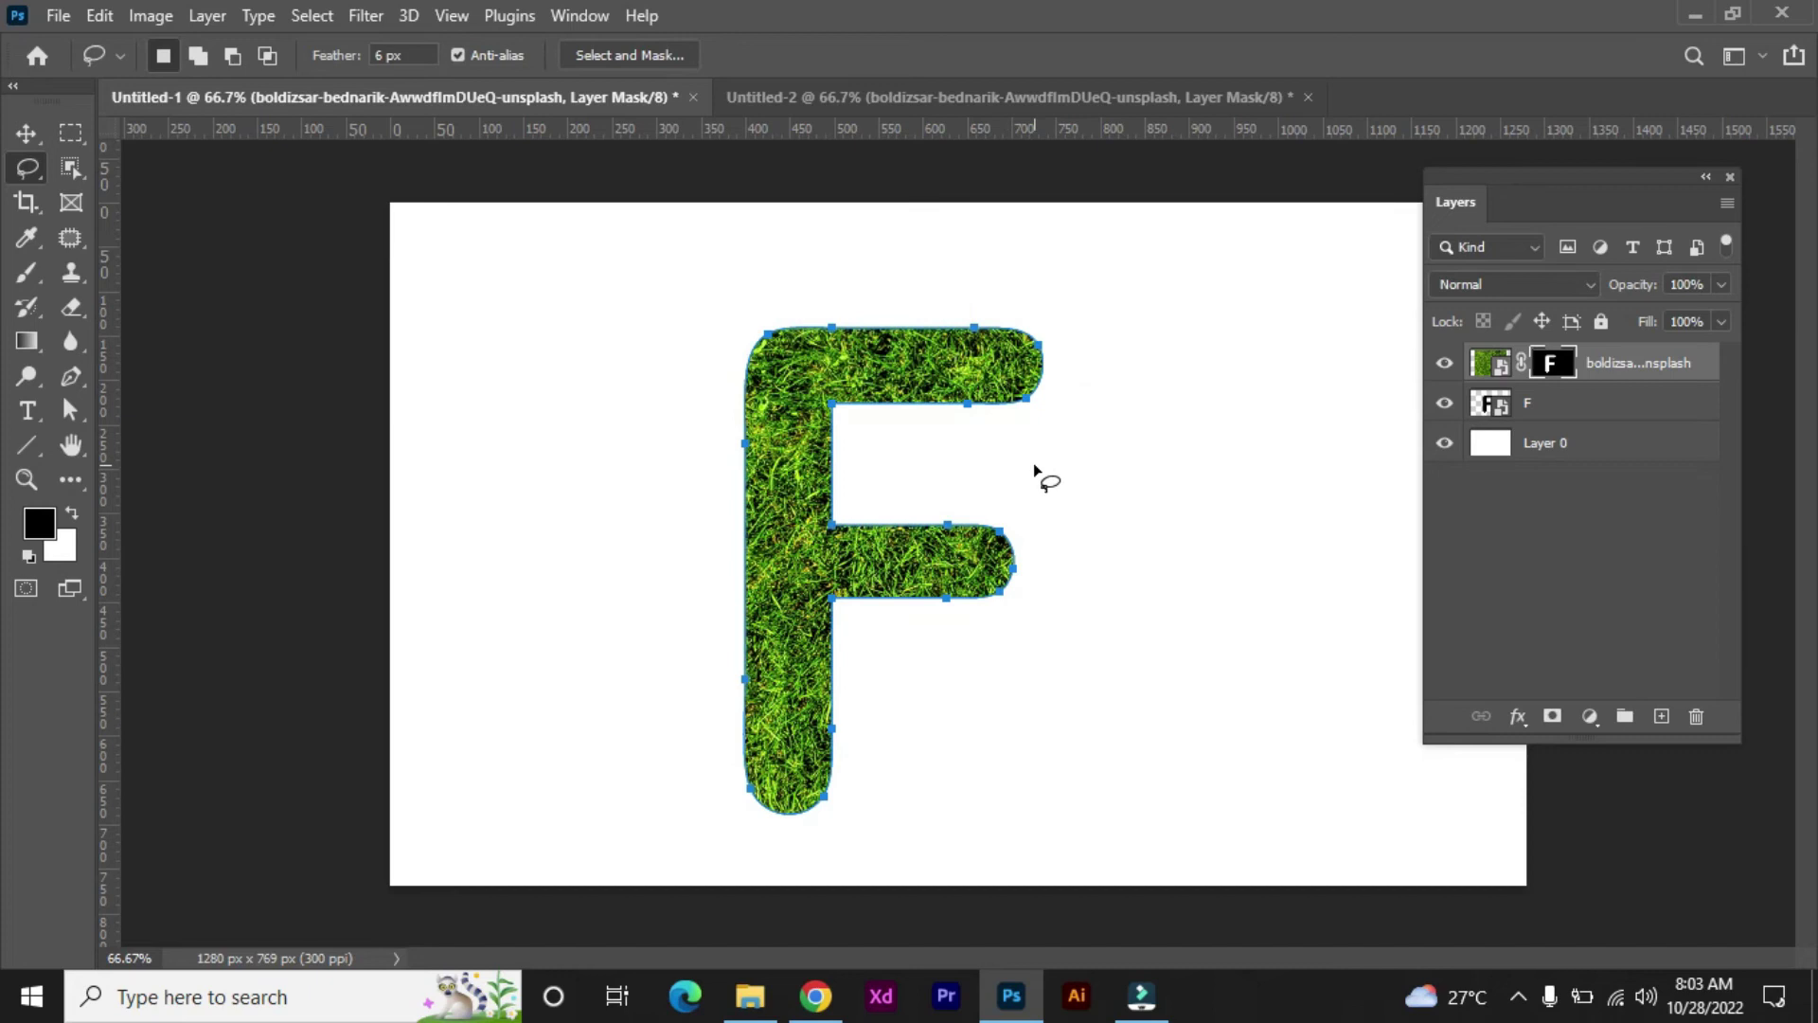
# Step: Stroke the F work path on the grass layer's mask with the Brush, Simulate Pressure enabled and white as the foreground color
pyautogui.click(69, 379)
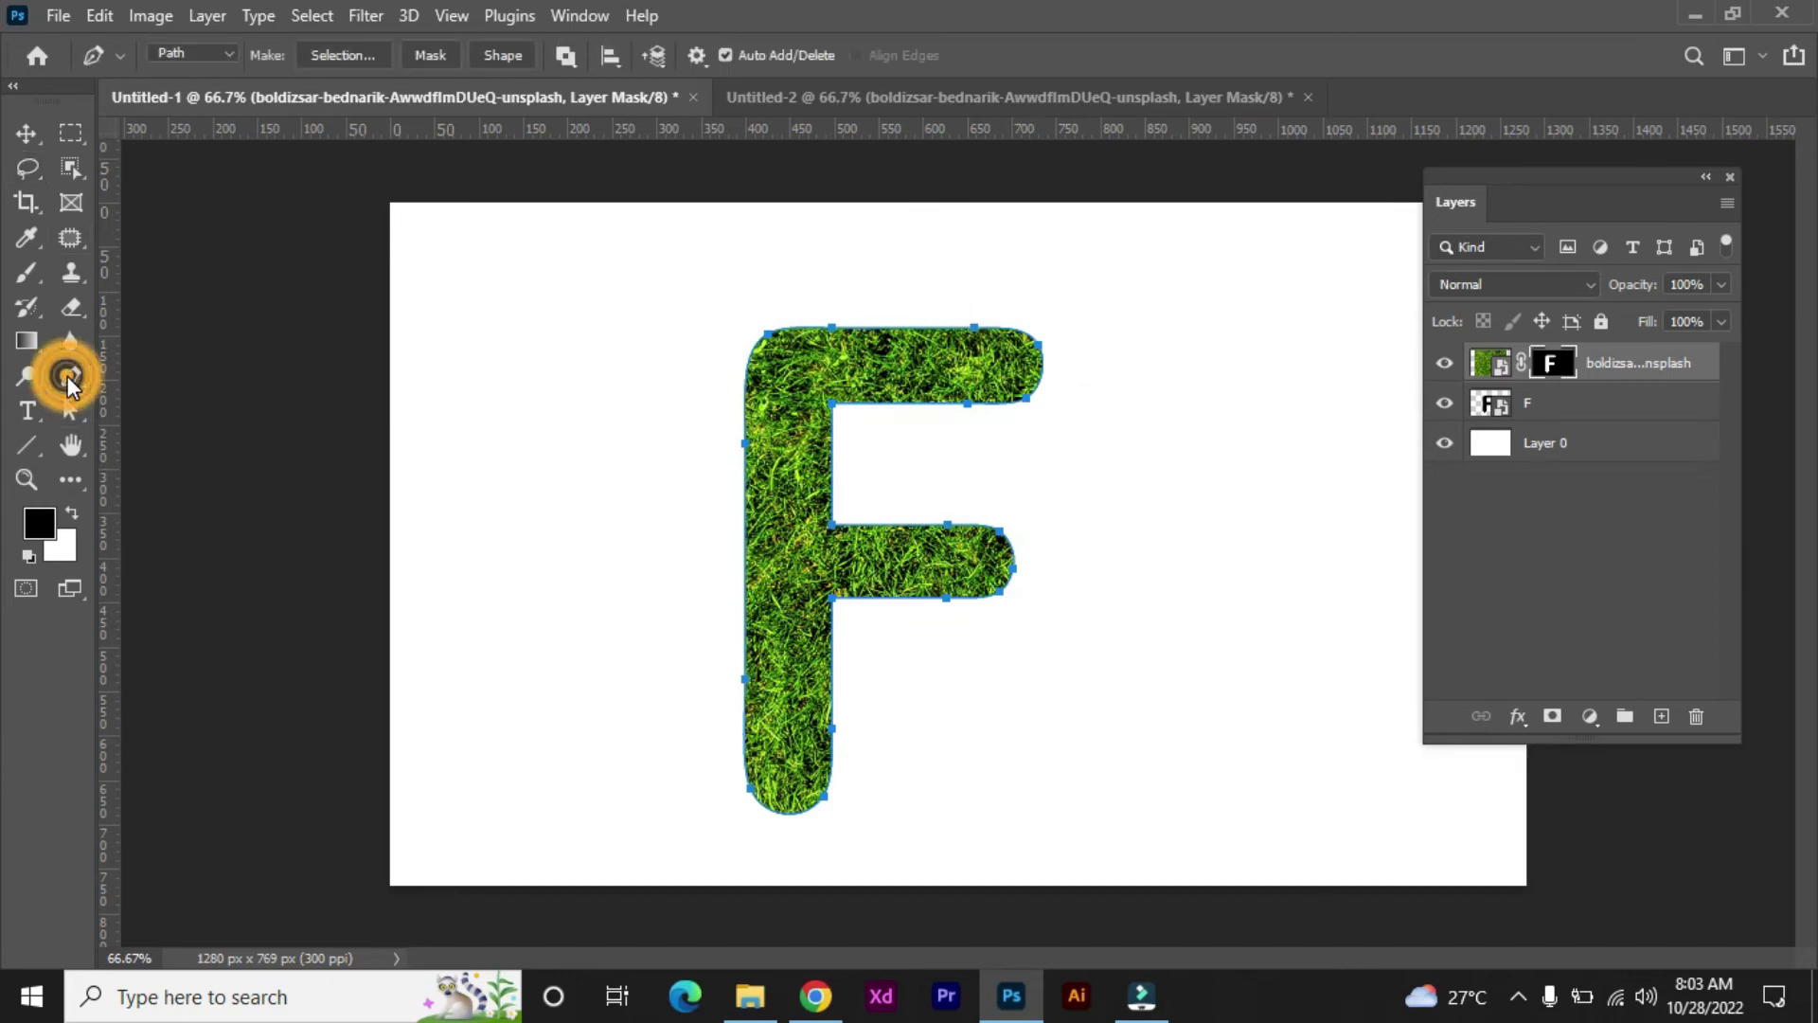
pyautogui.rightClick(817, 380)
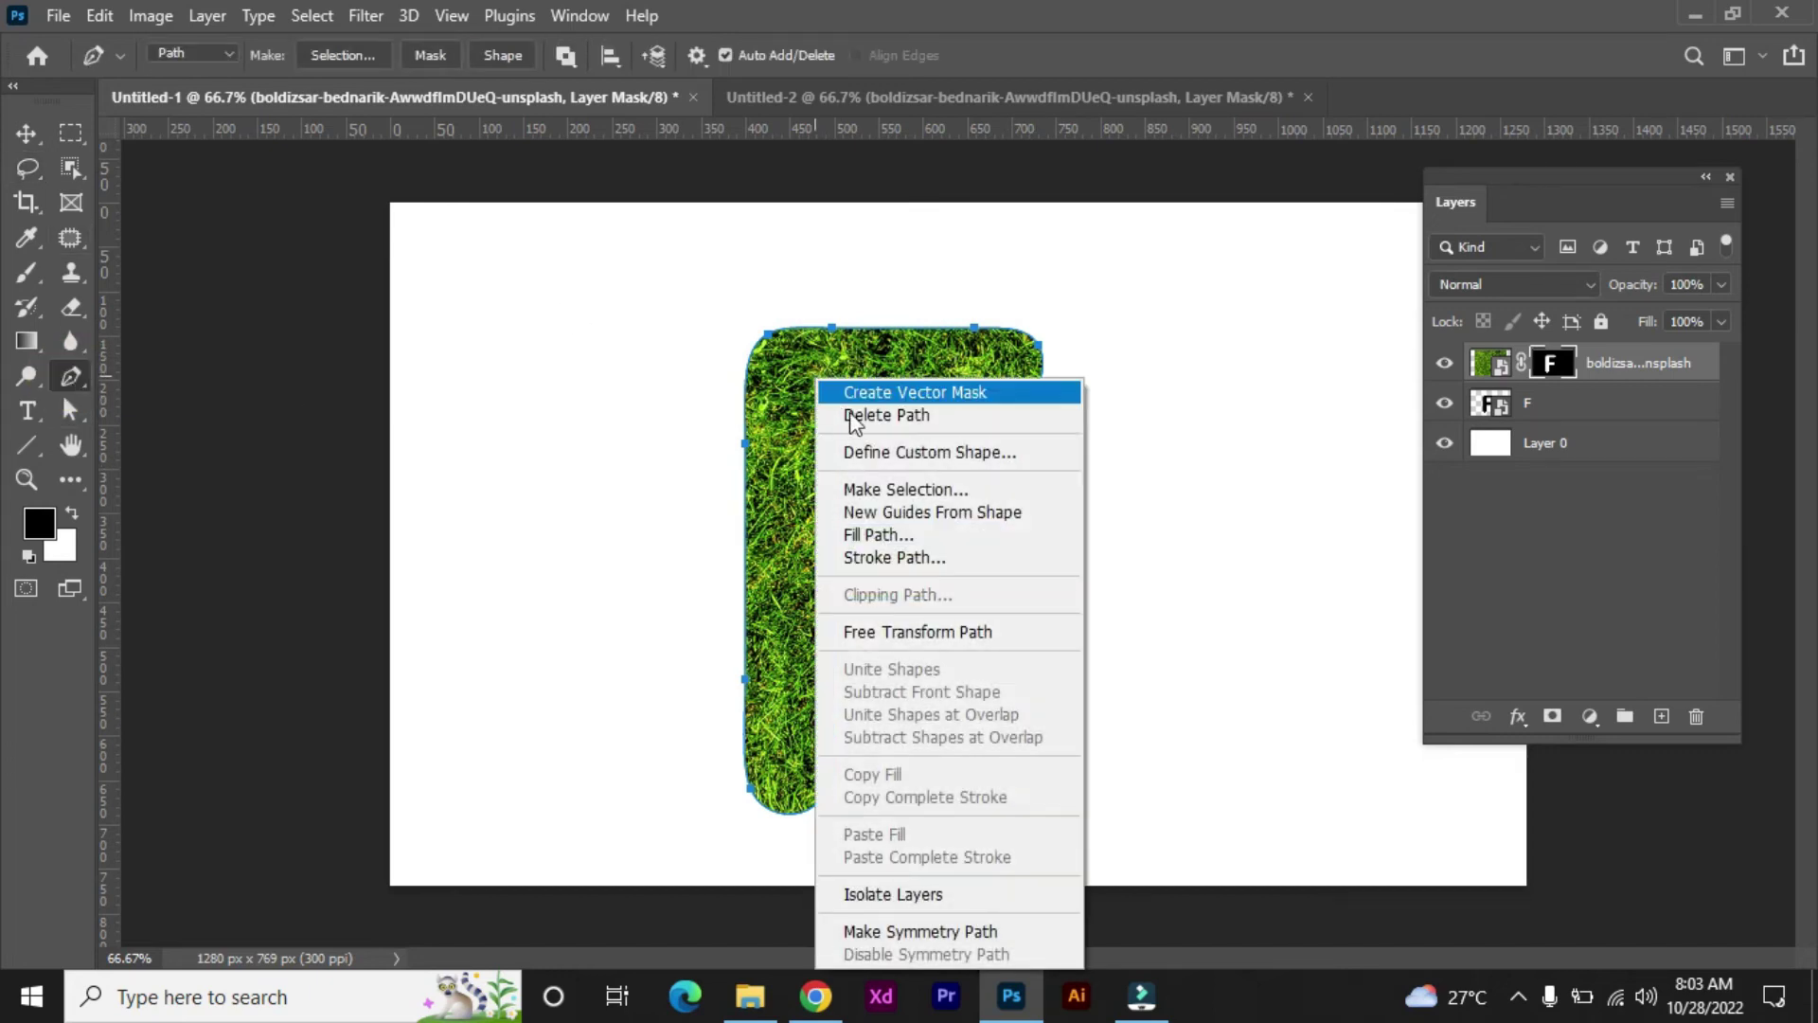
pyautogui.click(935, 559)
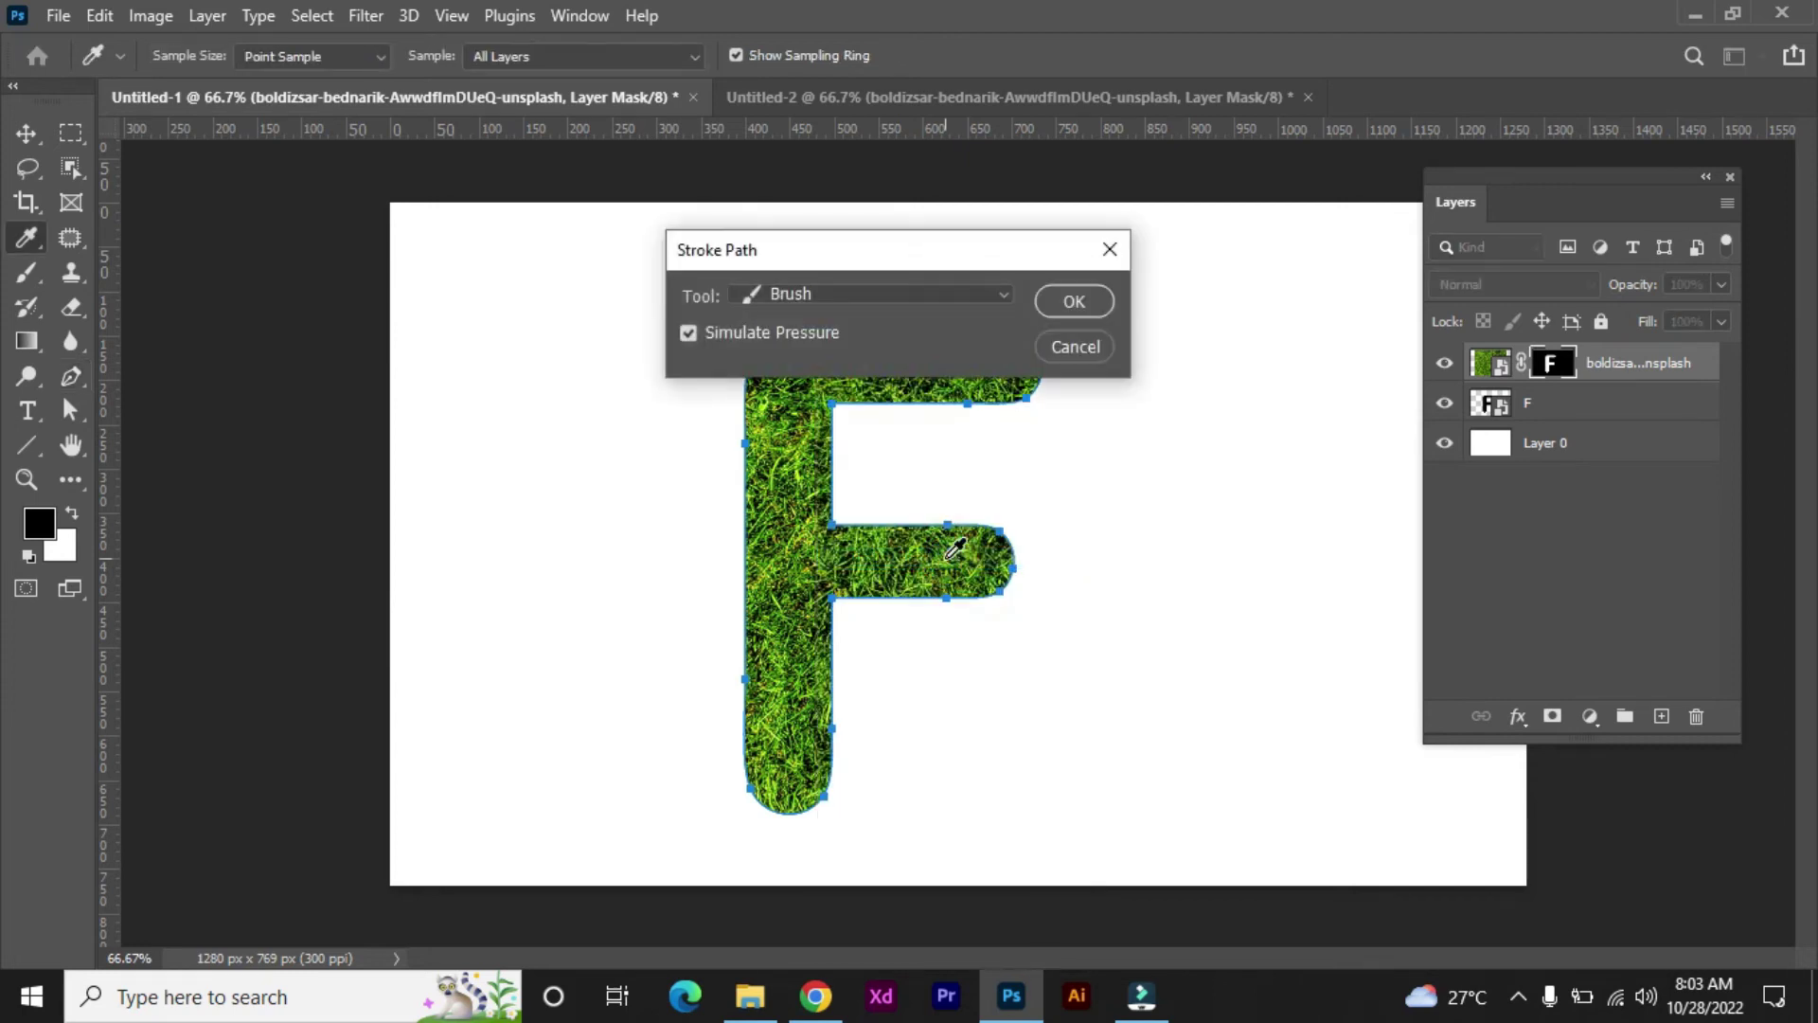
pyautogui.click(1006, 296)
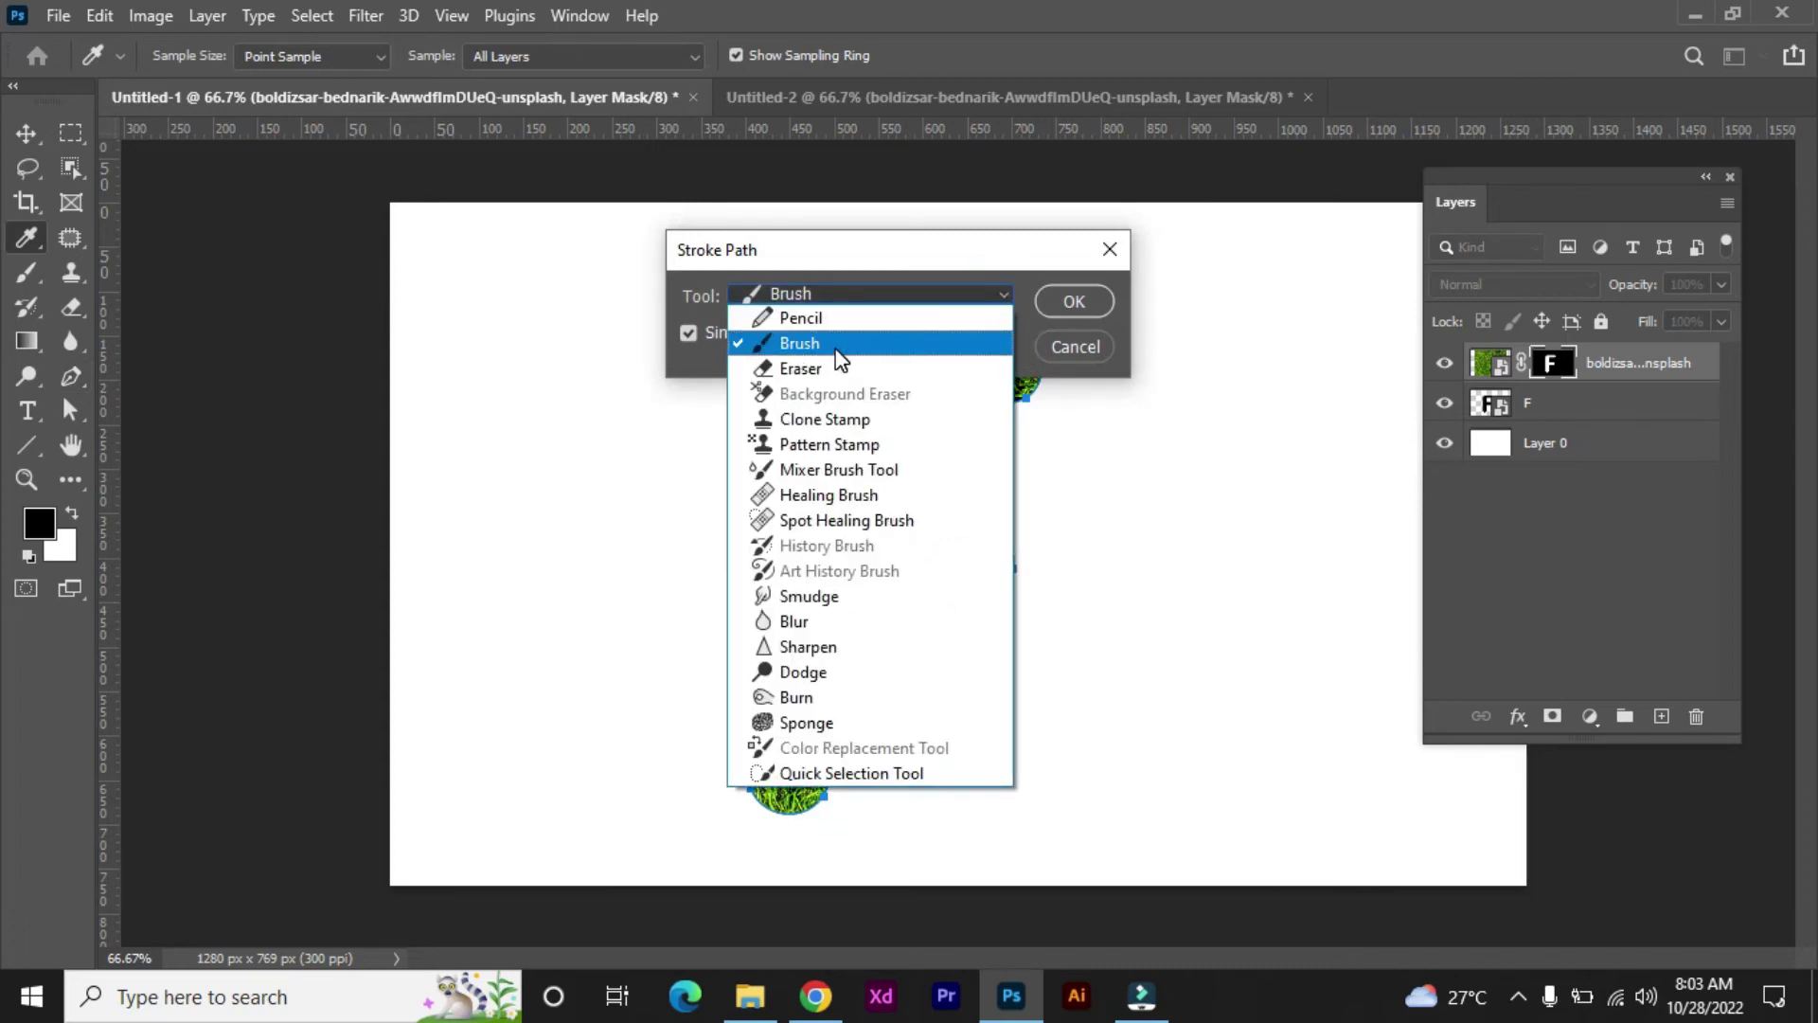
pyautogui.click(1005, 295)
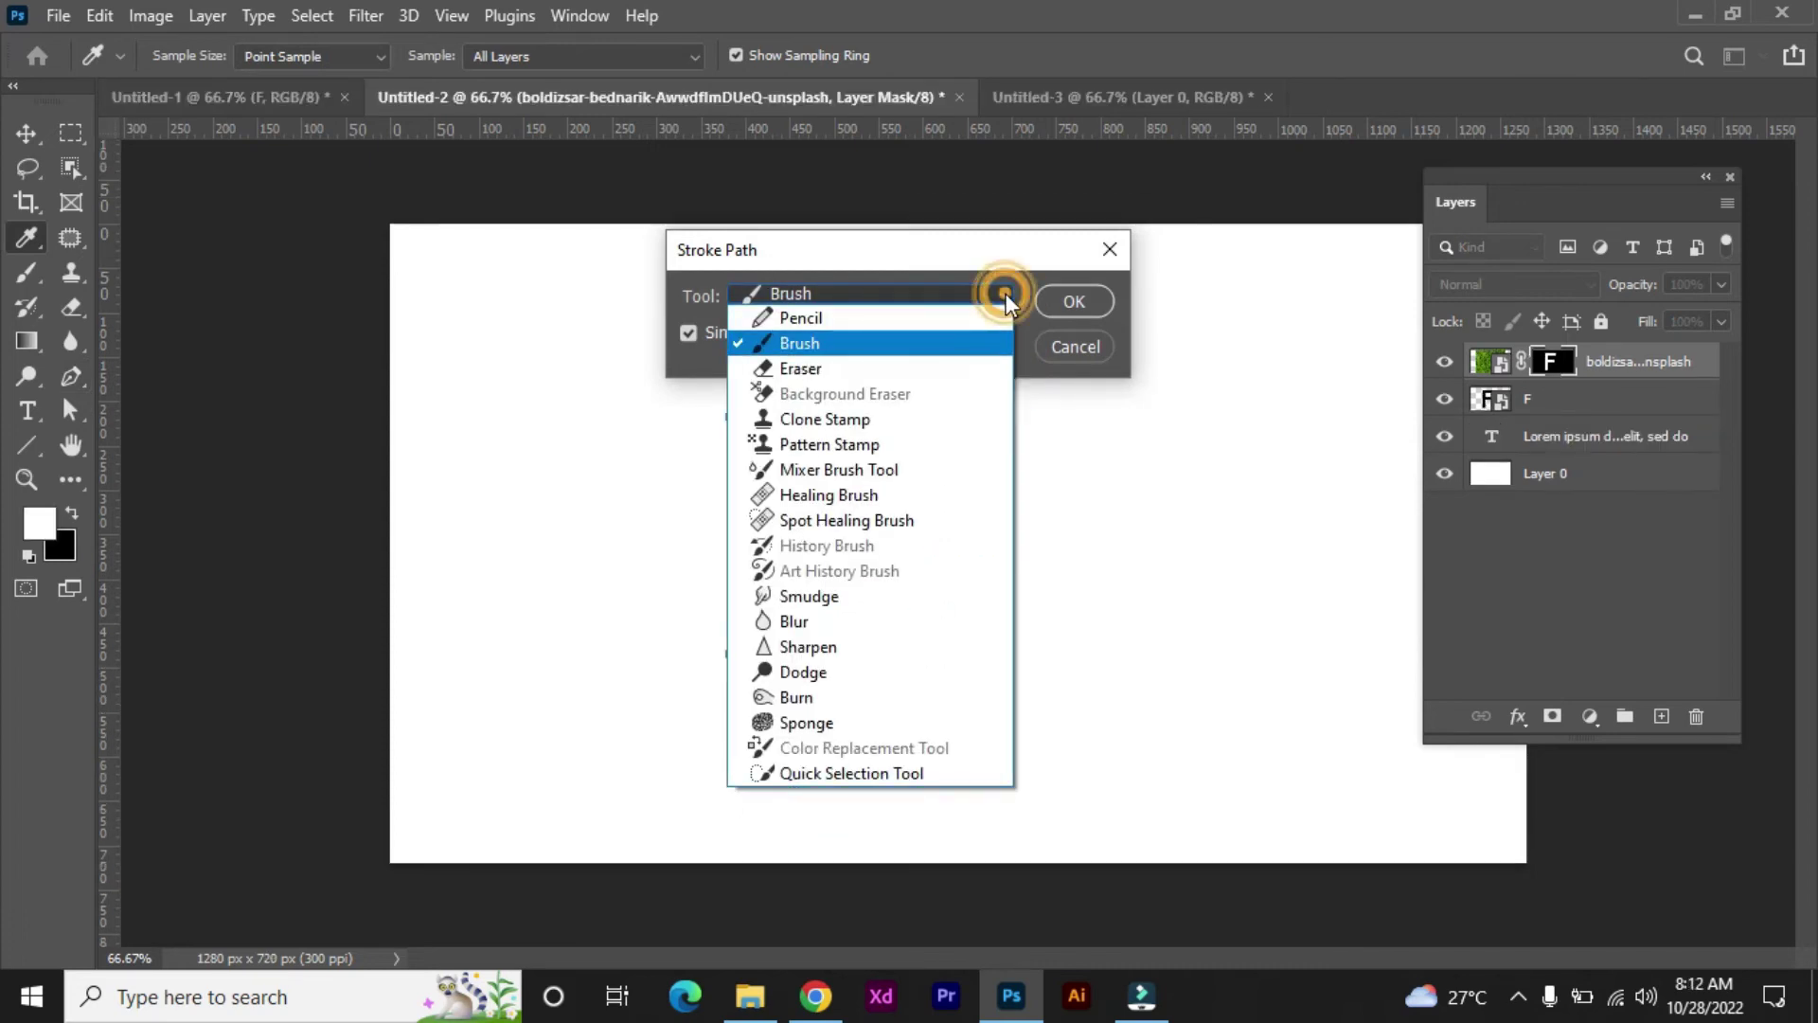
pyautogui.click(1005, 295)
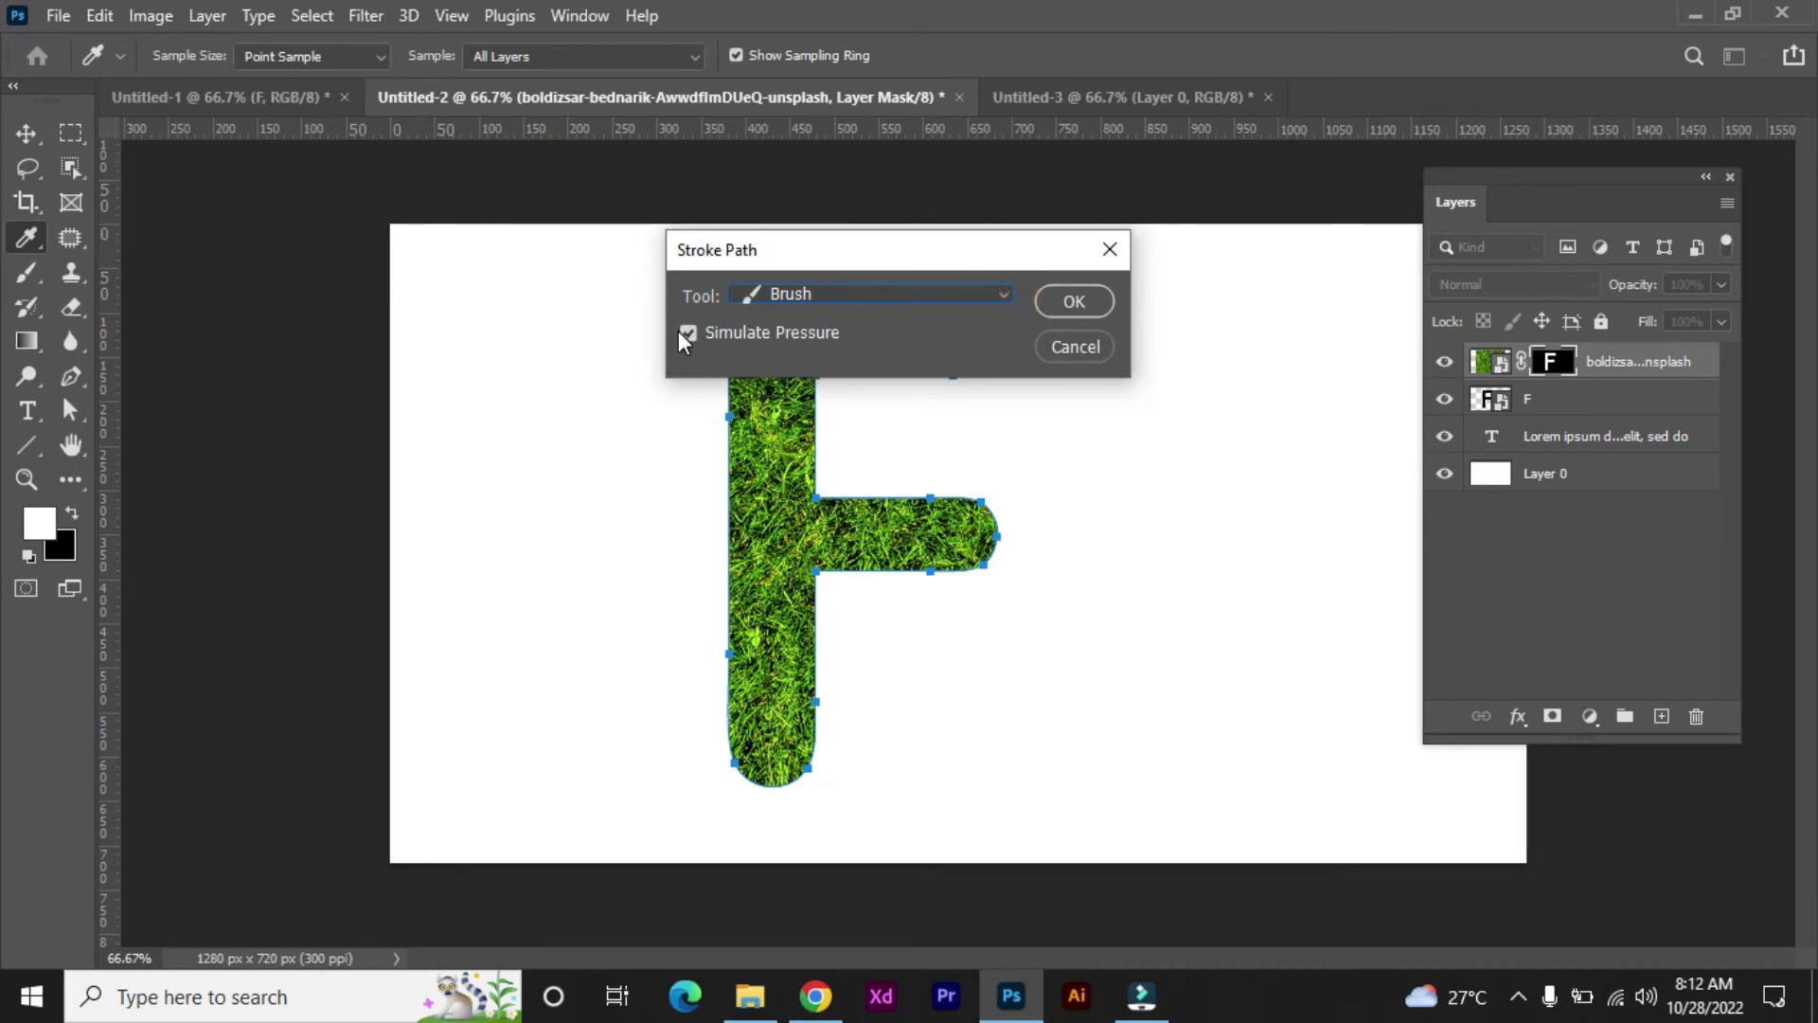
pyautogui.click(21, 517)
pyautogui.click(1058, 313)
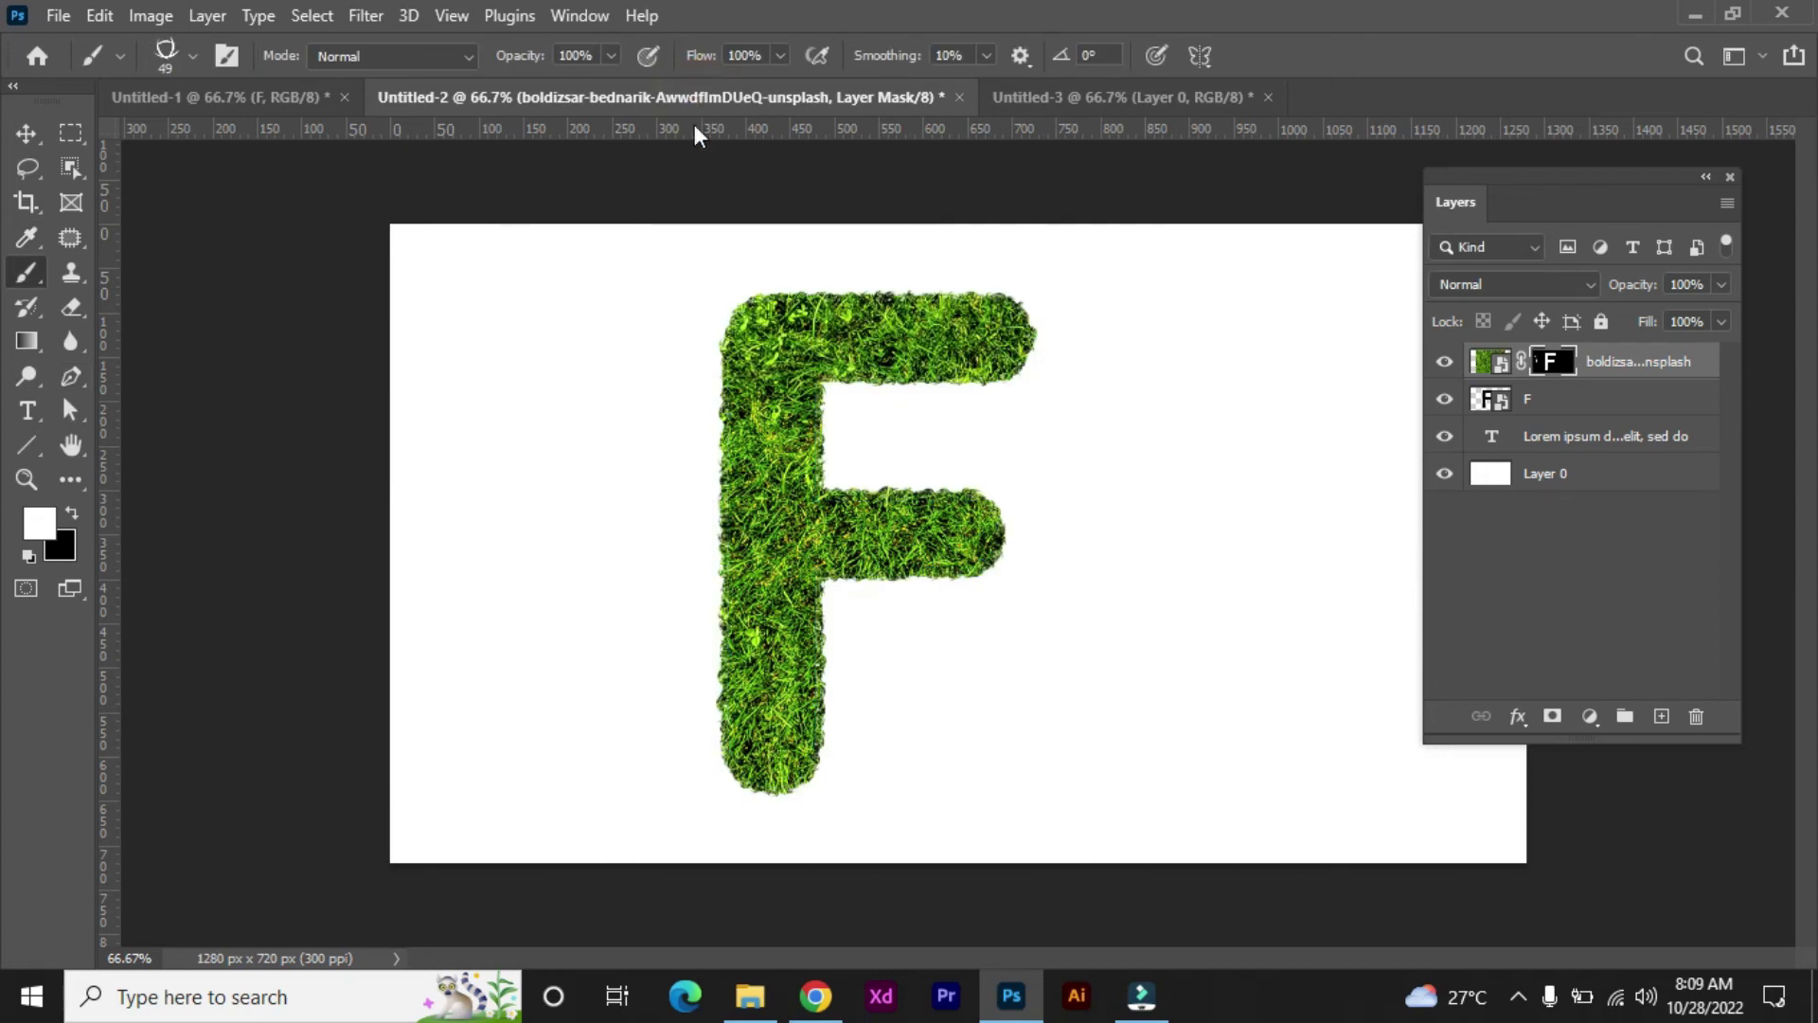
# Step: Pick the 49 px grass brush to stroke the F path on the mask with Simulate Pressure, and dismiss the path outline
pyautogui.click(506, 481)
pyautogui.click(184, 57)
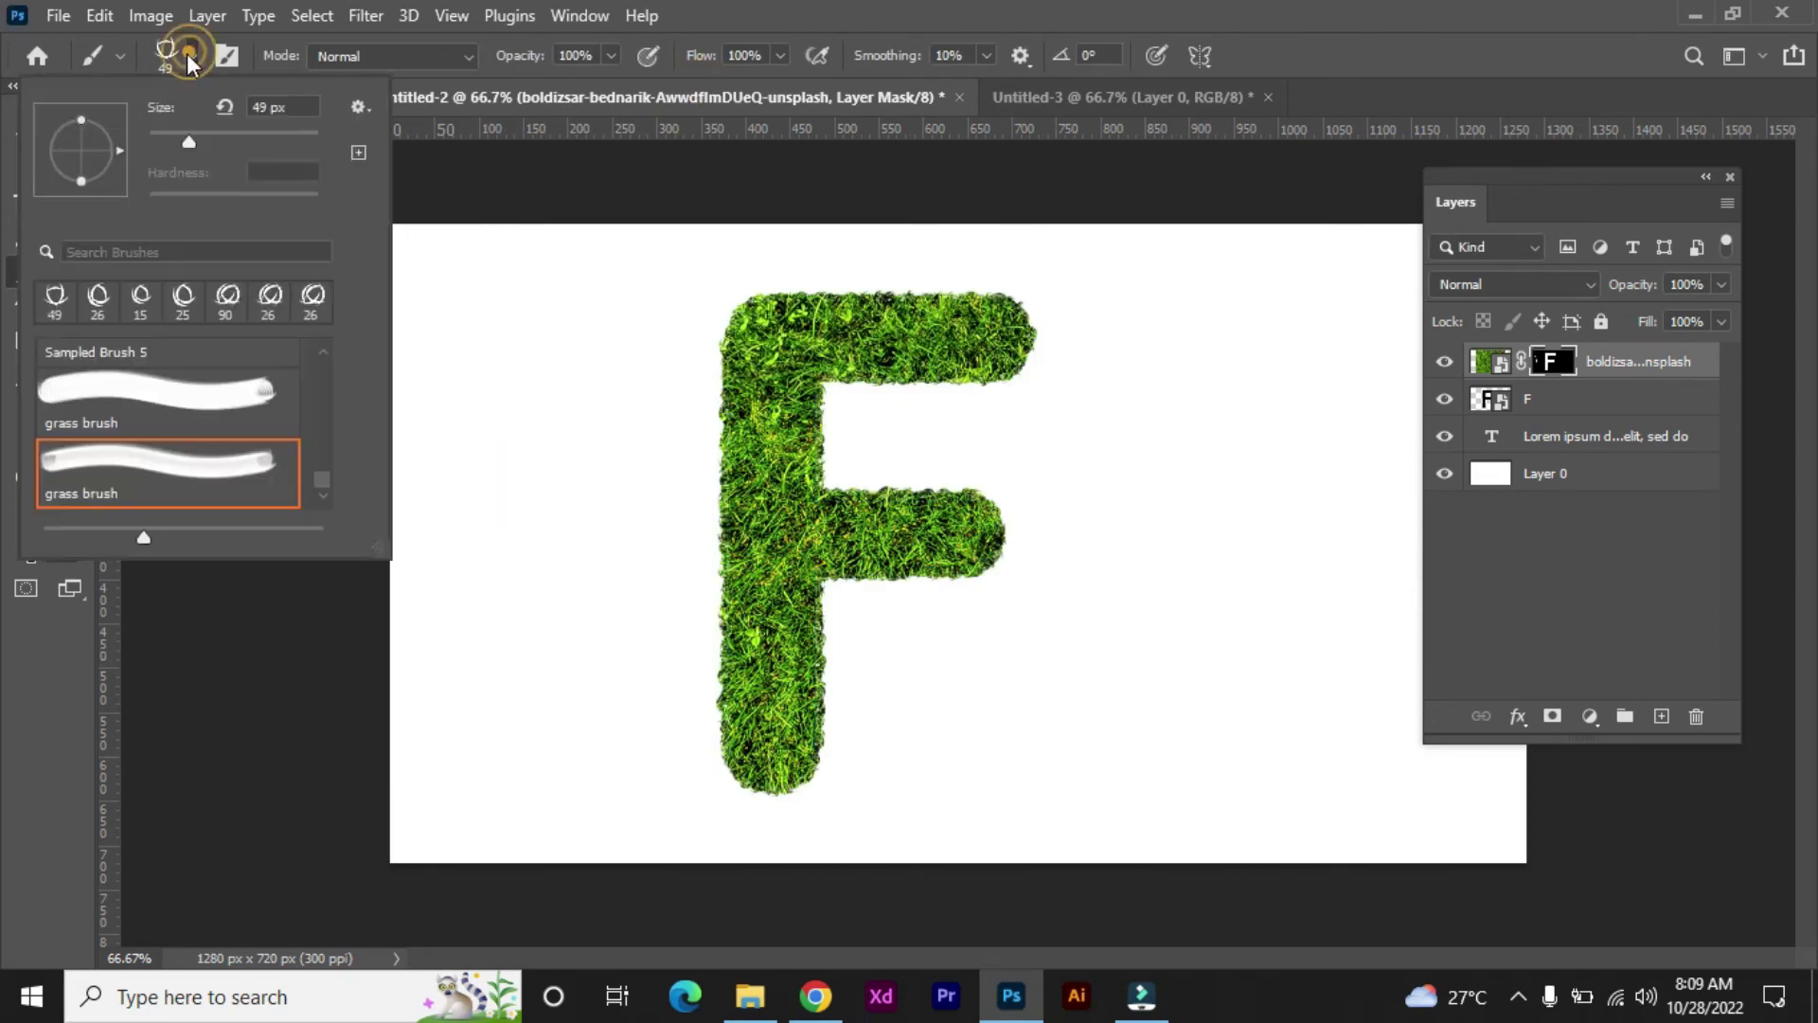
pyautogui.click(56, 301)
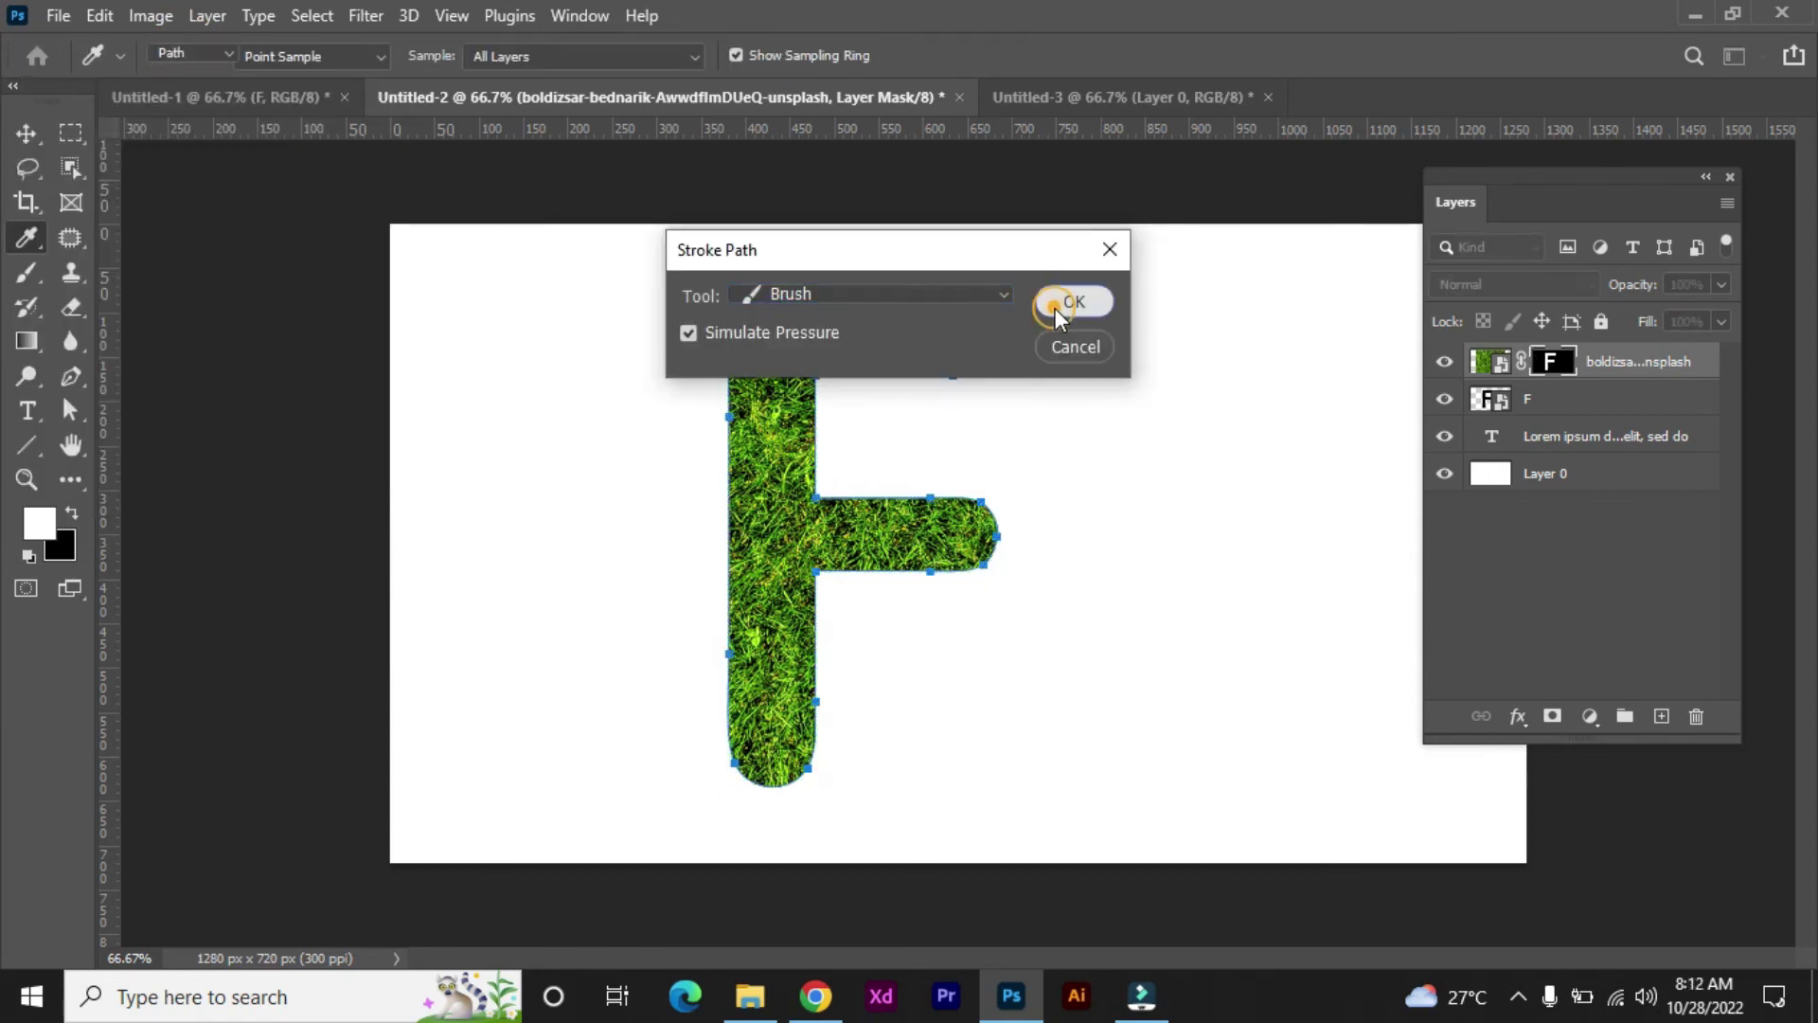
pyautogui.click(1064, 312)
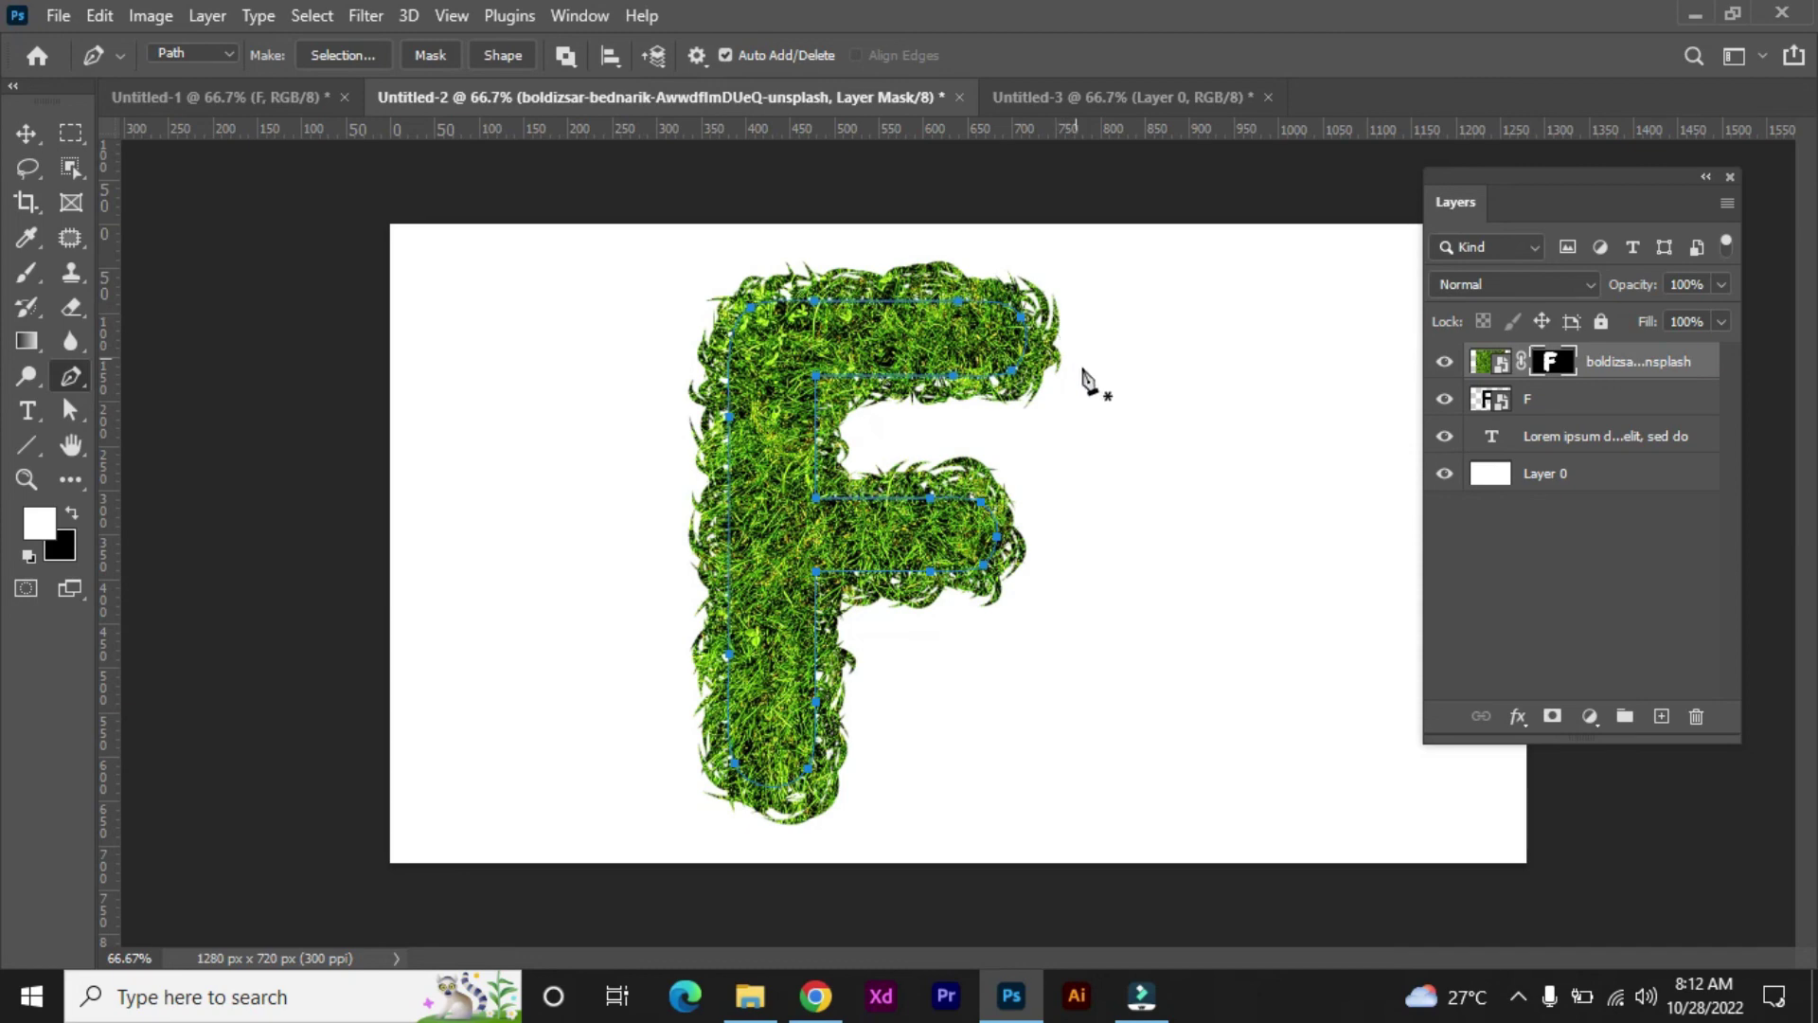
pyautogui.press('Escape')
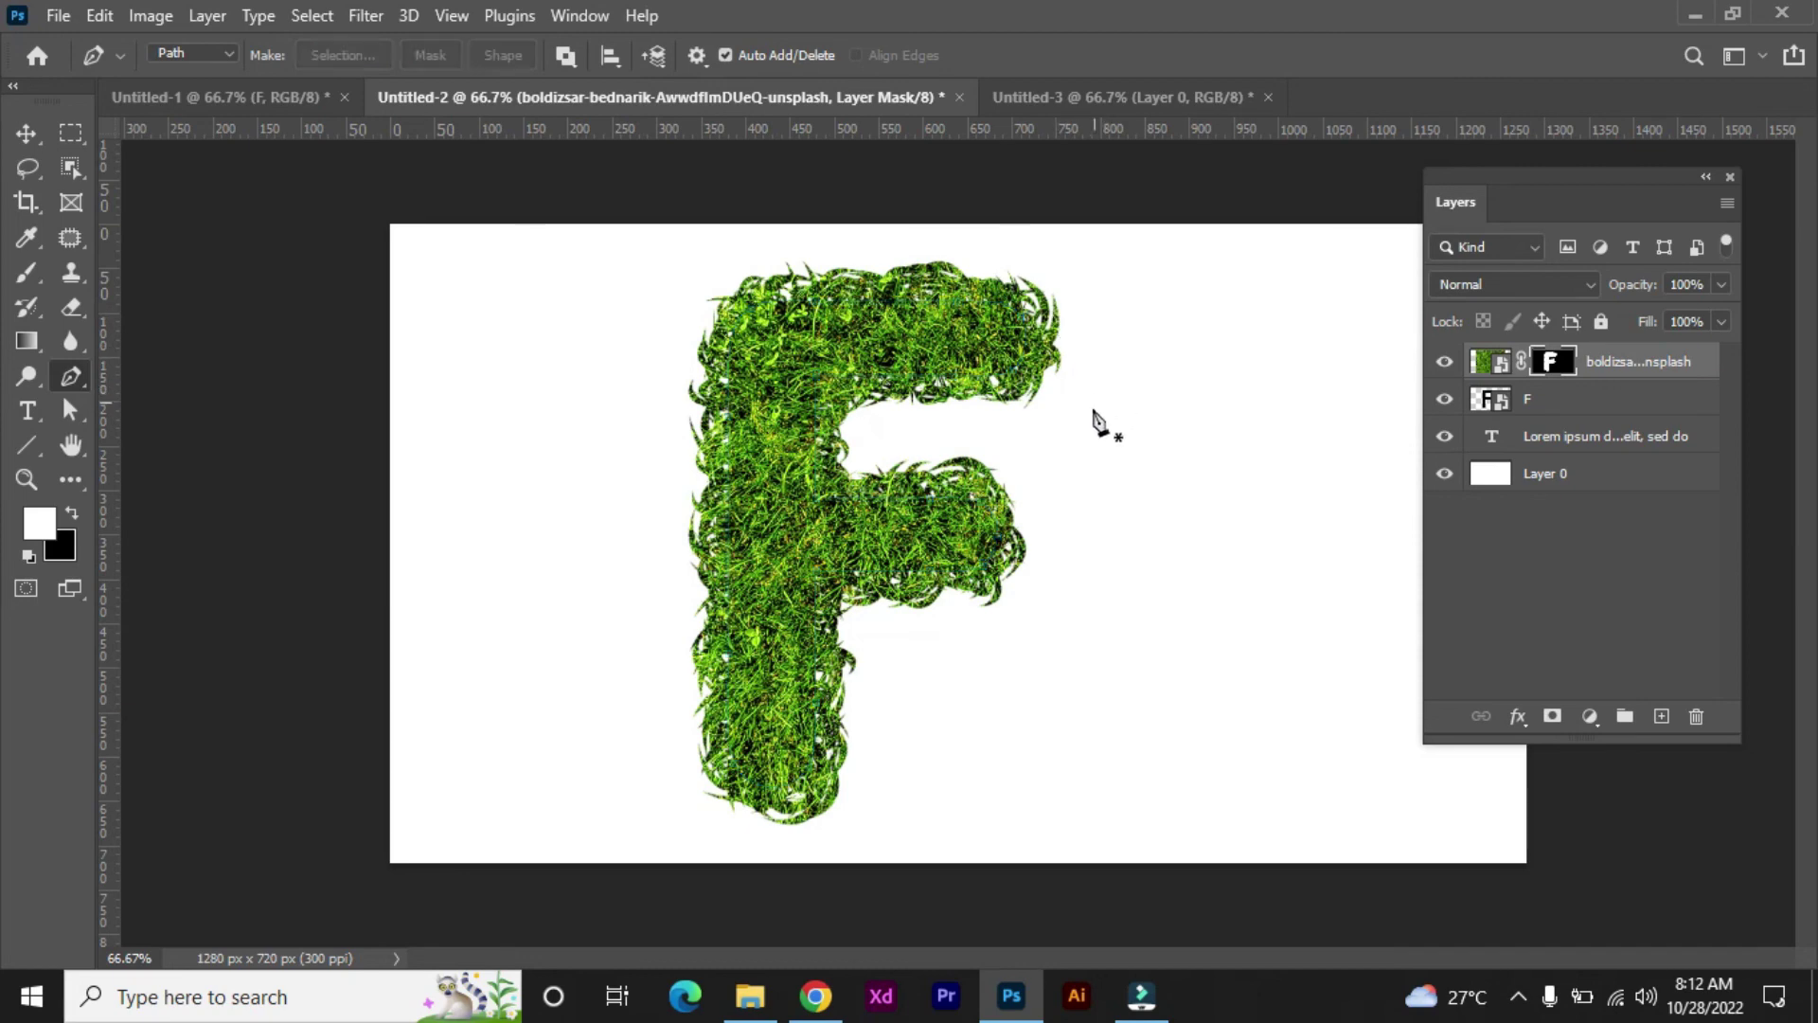